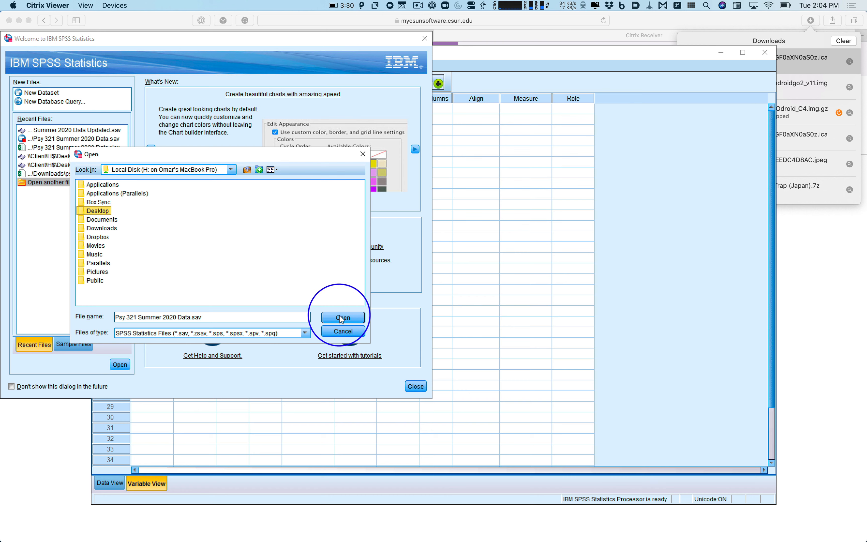
Open the data file Psy 321 Summer 2020 Data.sav from the Desktop folder.
{"action": "left_click", "coordinate": [342, 317]}
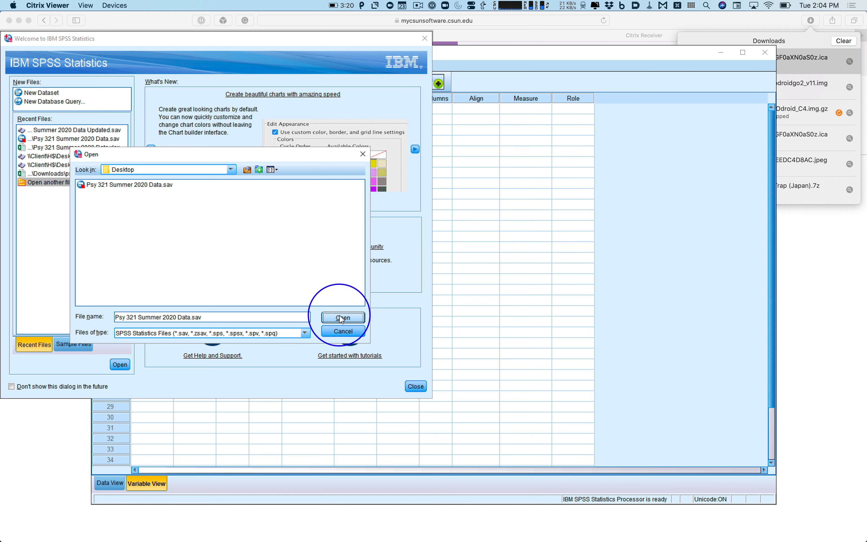
{"action": "left_click", "coordinate": [164, 185]}
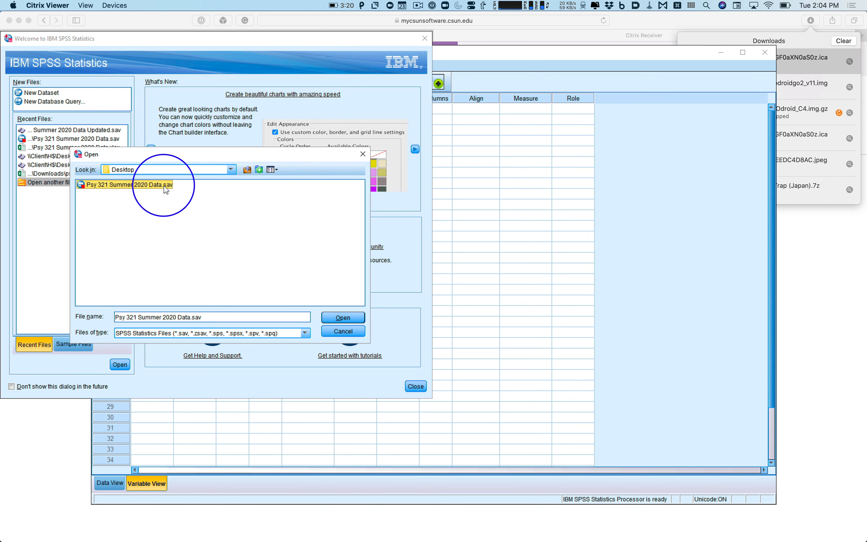
{"action": "left_click", "coordinate": [340, 318]}
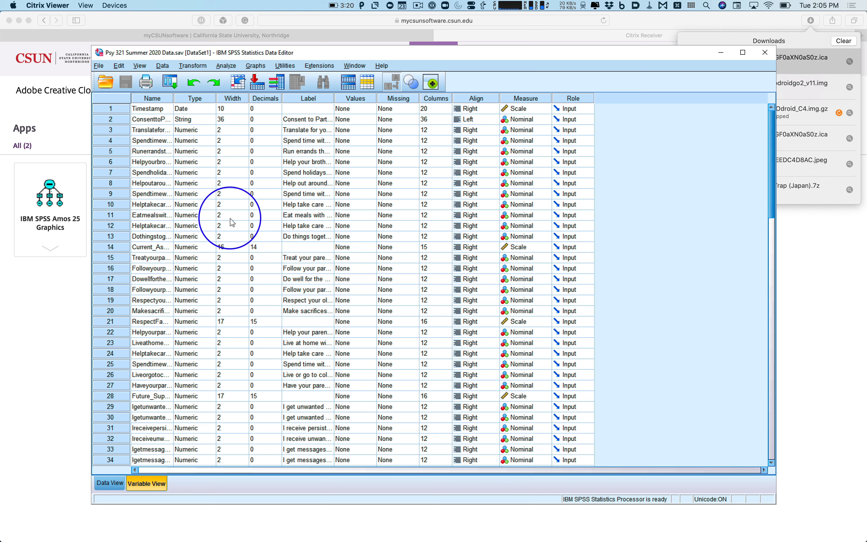
Examine the case data from the Timestamp column across to the Future_Support_Score and unwanted online attention items.
{"action": "left_click", "coordinate": [111, 484]}
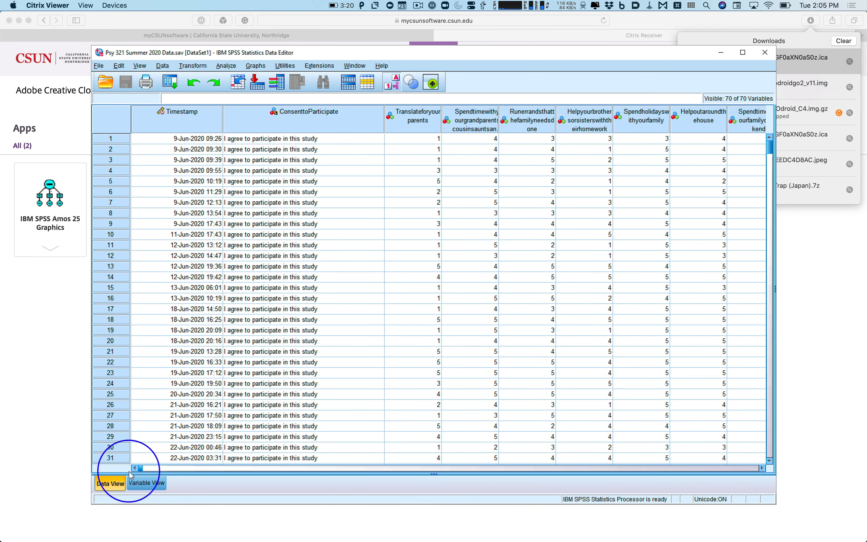
{"action": "scroll", "coordinate": [206, 468], "scroll_direction": "down", "scroll_amount": 3}
{"action": "scroll", "coordinate": [252, 431], "scroll_direction": "down", "scroll_amount": 1}
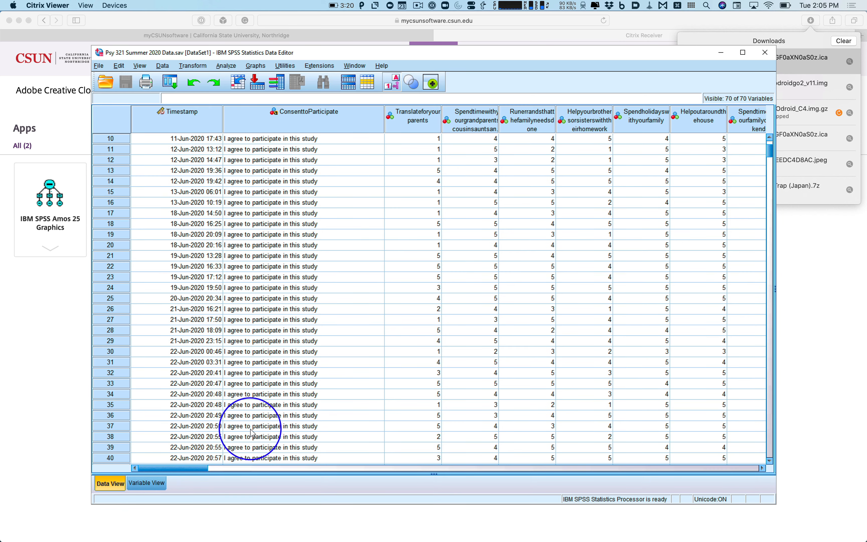
{"action": "scroll", "coordinate": [244, 468], "scroll_direction": "right", "scroll_amount": 2}
{"action": "scroll", "coordinate": [245, 468], "scroll_direction": "right", "scroll_amount": 10}
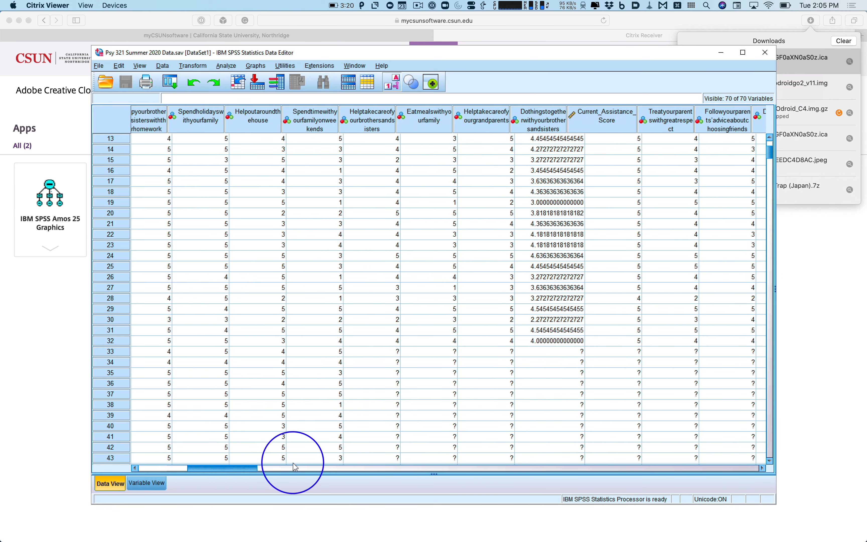
{"action": "left_click_drag", "start_coordinate": [373, 464], "coordinate": [315, 459]}
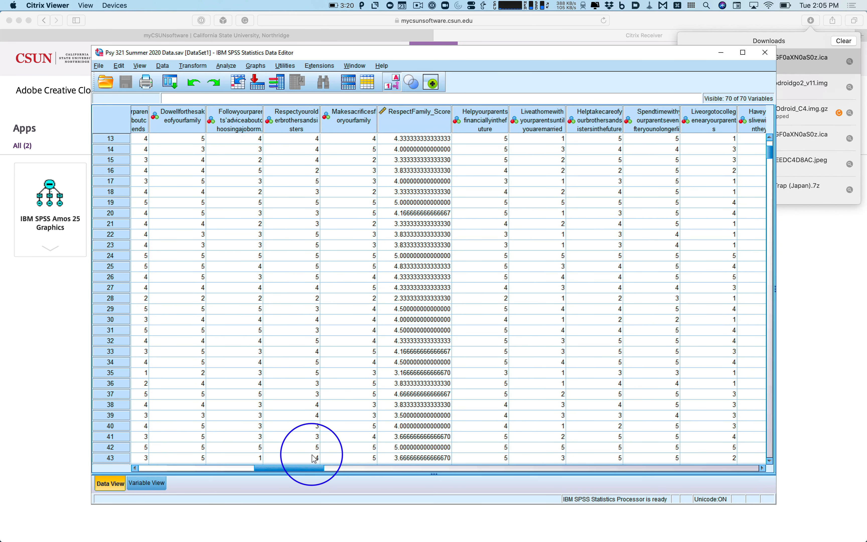
{"action": "scroll", "coordinate": [348, 418], "scroll_direction": "down", "scroll_amount": 4}
{"action": "scroll", "coordinate": [349, 419], "scroll_direction": "down", "scroll_amount": 3}
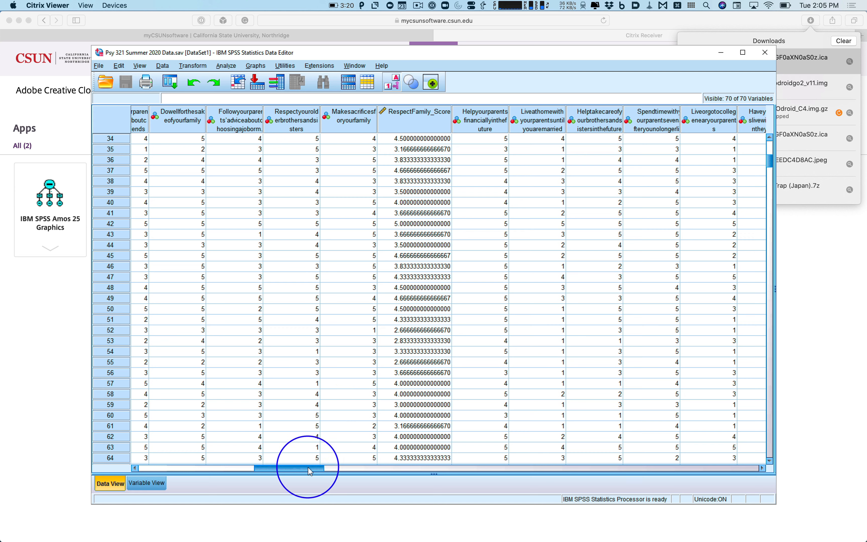
{"action": "mouse_move", "coordinate": [309, 468]}
{"action": "left_mouse_down"}
{"action": "mouse_move", "coordinate": [397, 469]}
{"action": "mouse_move", "coordinate": [305, 468]}
{"action": "mouse_move", "coordinate": [349, 468]}
{"action": "mouse_move", "coordinate": [326, 468]}
{"action": "left_mouse_up"}
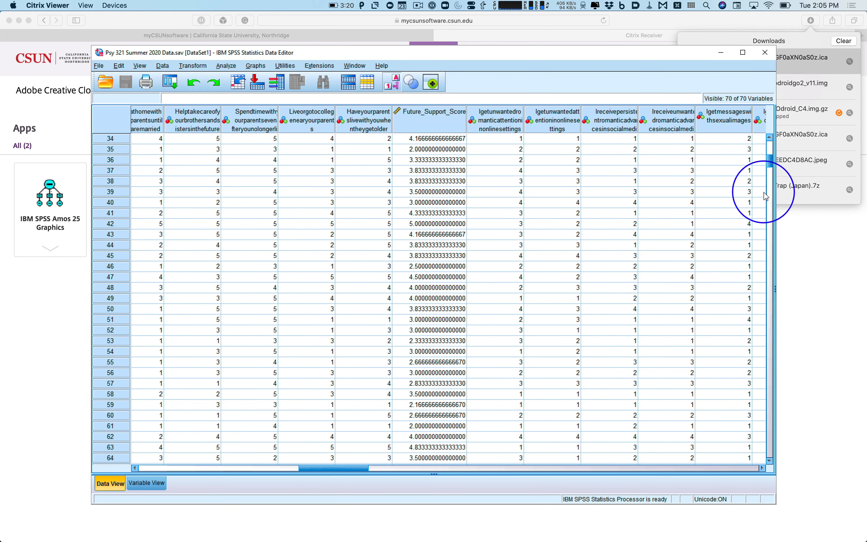
Review further cases down to about row 220 and the coded demographic variables in the dataset's last columns.
{"action": "mouse_move", "coordinate": [769, 164]}
{"action": "left_mouse_down"}
{"action": "mouse_move", "coordinate": [768, 202]}
{"action": "mouse_move", "coordinate": [764, 151]}
{"action": "left_mouse_up"}
{"action": "scroll", "coordinate": [520, 296], "scroll_direction": "down", "scroll_amount": 20}
{"action": "scroll", "coordinate": [523, 300], "scroll_direction": "down", "scroll_amount": 20}
{"action": "scroll", "coordinate": [370, 405], "scroll_direction": "up", "scroll_amount": 14}
{"action": "scroll", "coordinate": [369, 406], "scroll_direction": "down", "scroll_amount": 3}
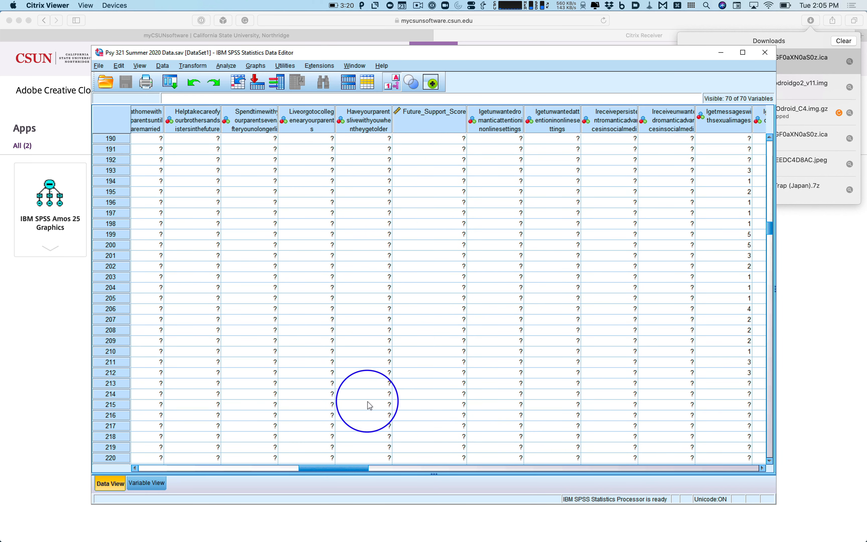
{"action": "left_click_drag", "start_coordinate": [316, 470], "coordinate": [731, 513]}
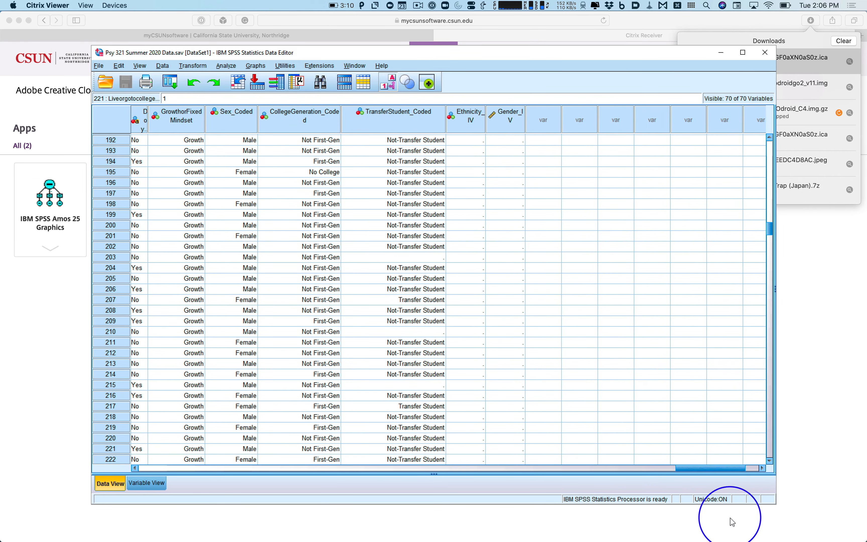
{"action": "left_click_drag", "start_coordinate": [693, 470], "coordinate": [667, 473]}
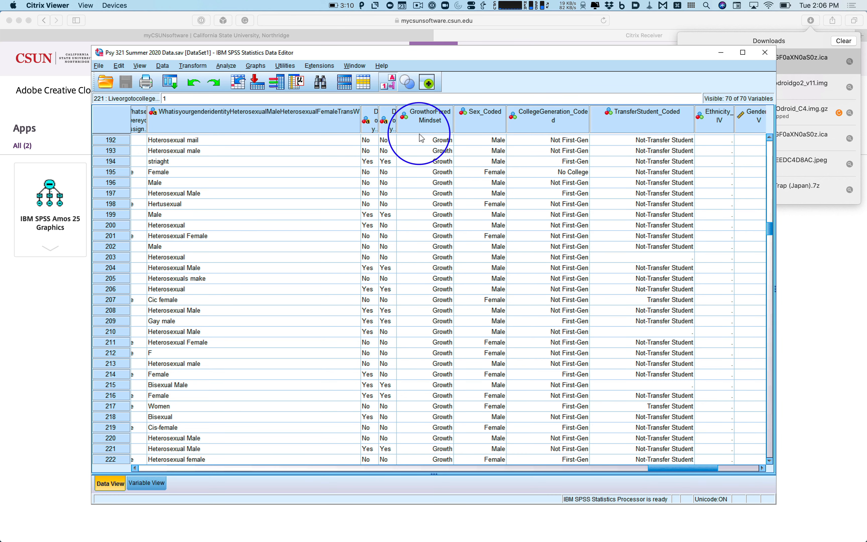
Select the Sex_Coded column and switch the data display from value labels to numeric codes.
{"action": "left_click", "coordinate": [425, 125]}
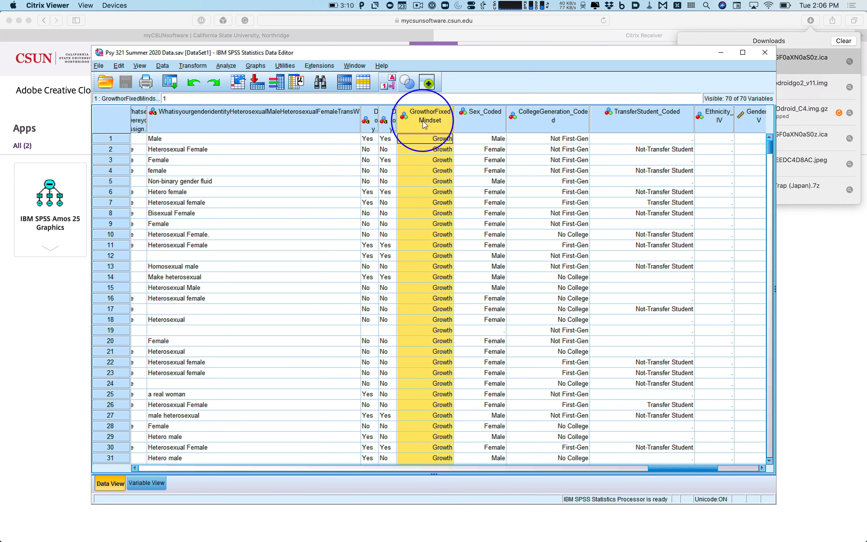
{"action": "left_click", "coordinate": [480, 124]}
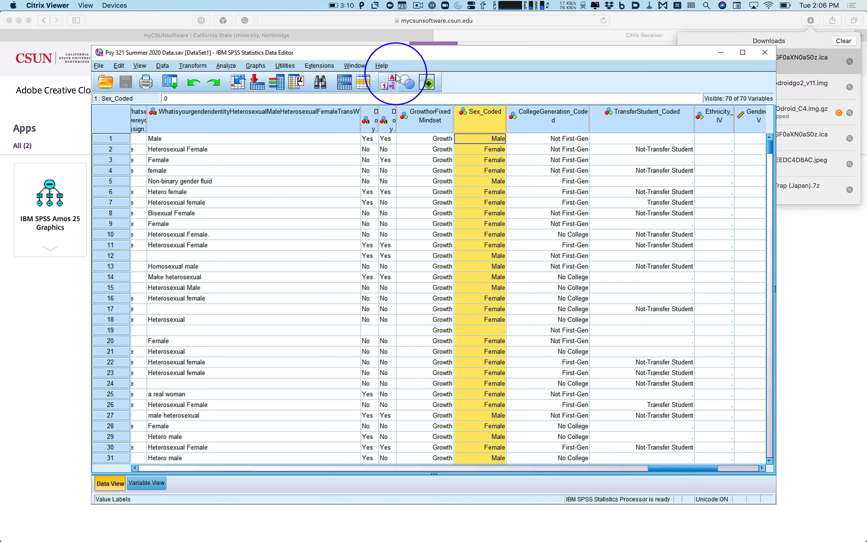
{"action": "left_click", "coordinate": [394, 85]}
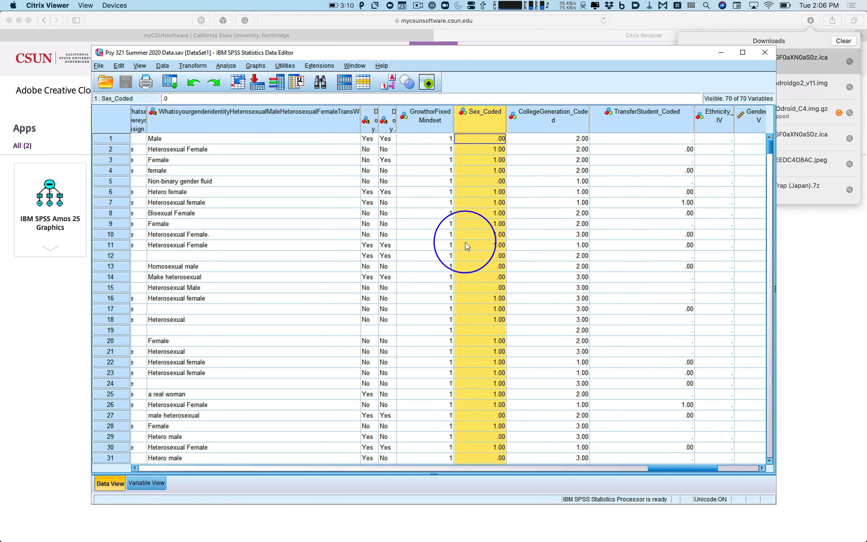
{"action": "left_click", "coordinate": [390, 88]}
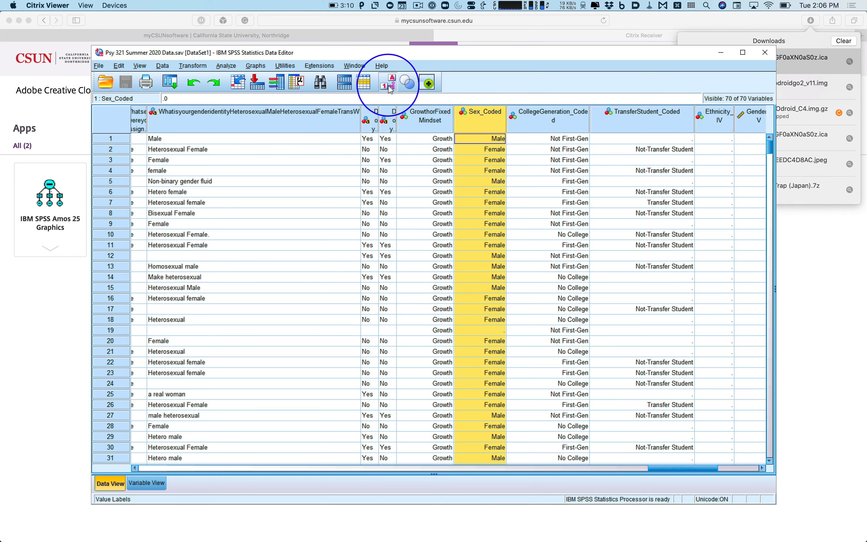
{"action": "left_click", "coordinate": [390, 88]}
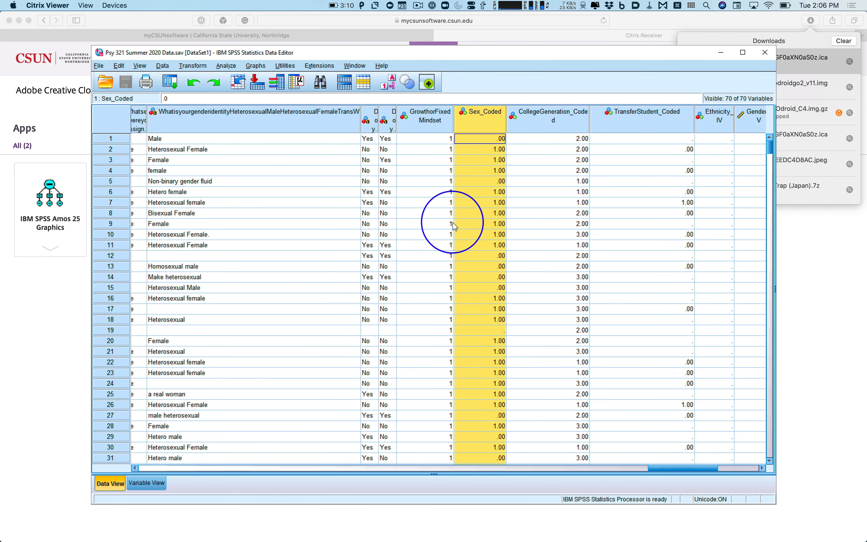
Find Sex_Coded among the variable definitions, compare it with its data column, and examine its value labels.
{"action": "left_click", "coordinate": [155, 488]}
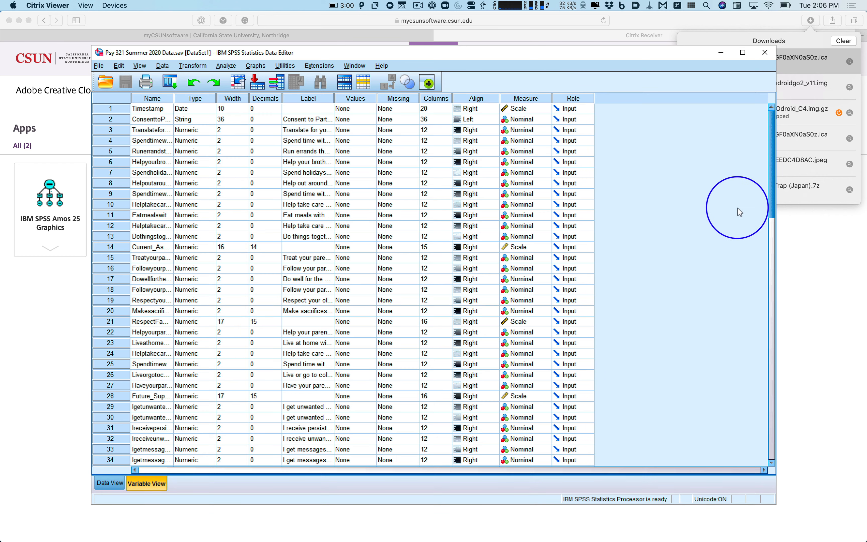
{"action": "left_click_drag", "start_coordinate": [769, 197], "coordinate": [740, 375]}
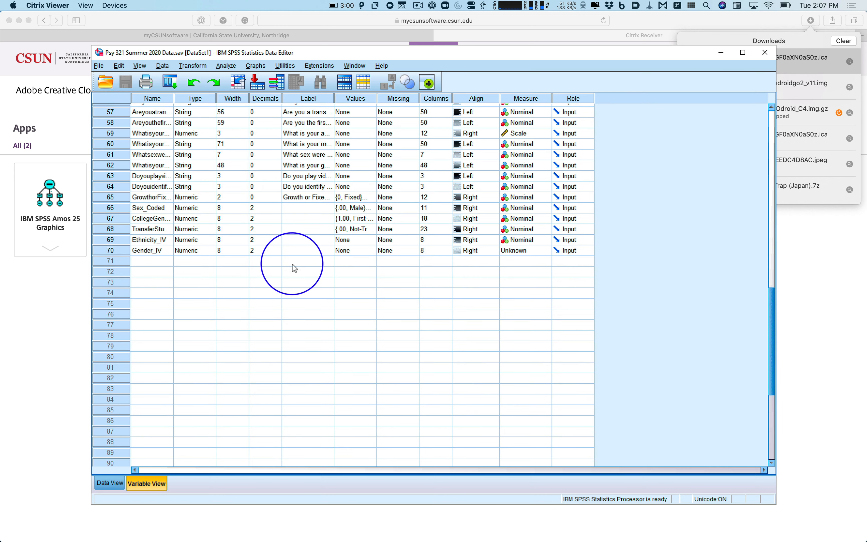
{"action": "left_click", "coordinate": [144, 208]}
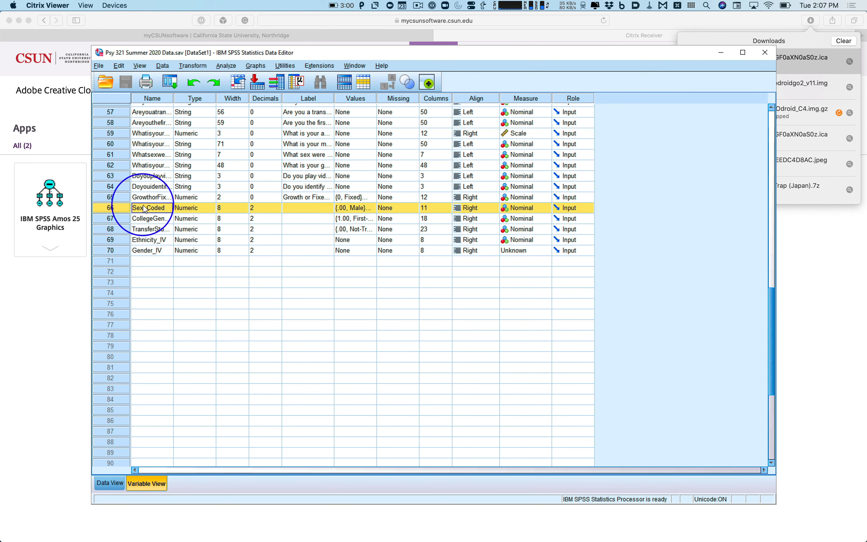
{"action": "left_click", "coordinate": [110, 483]}
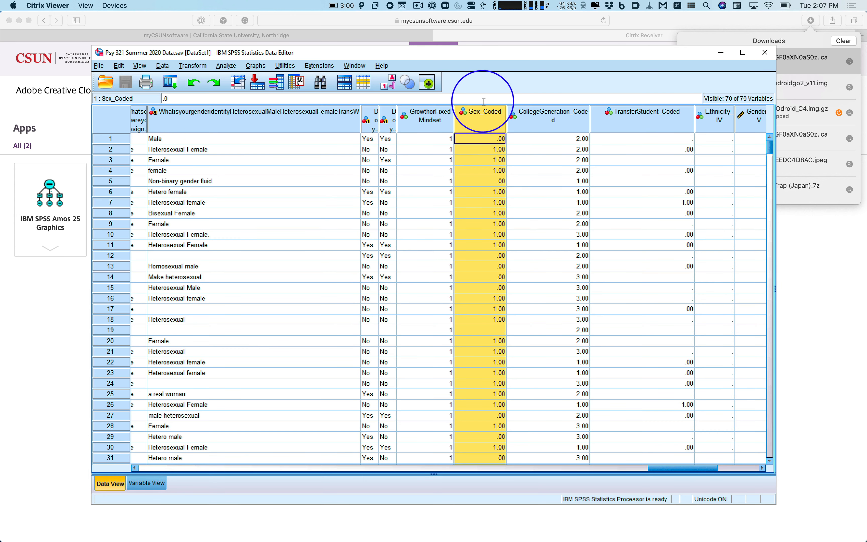
{"action": "left_click", "coordinate": [153, 484]}
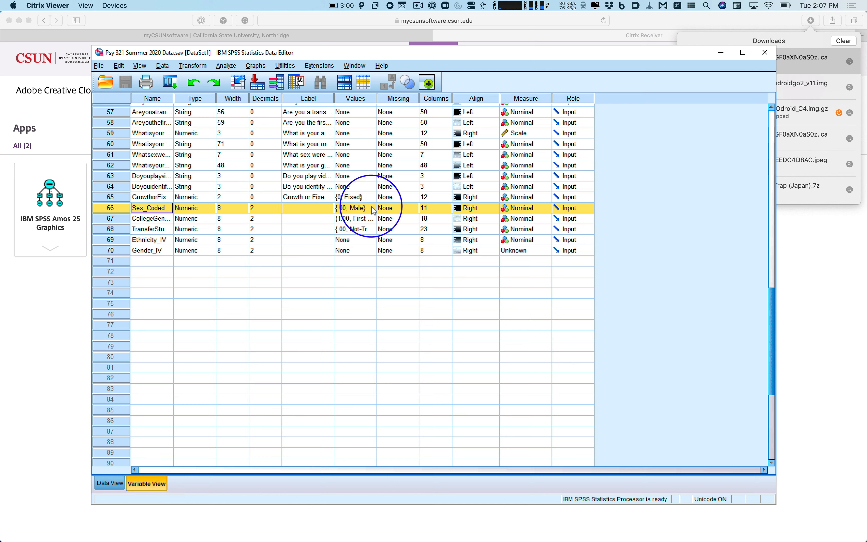
{"action": "left_click", "coordinate": [356, 207]}
{"action": "left_click", "coordinate": [373, 208]}
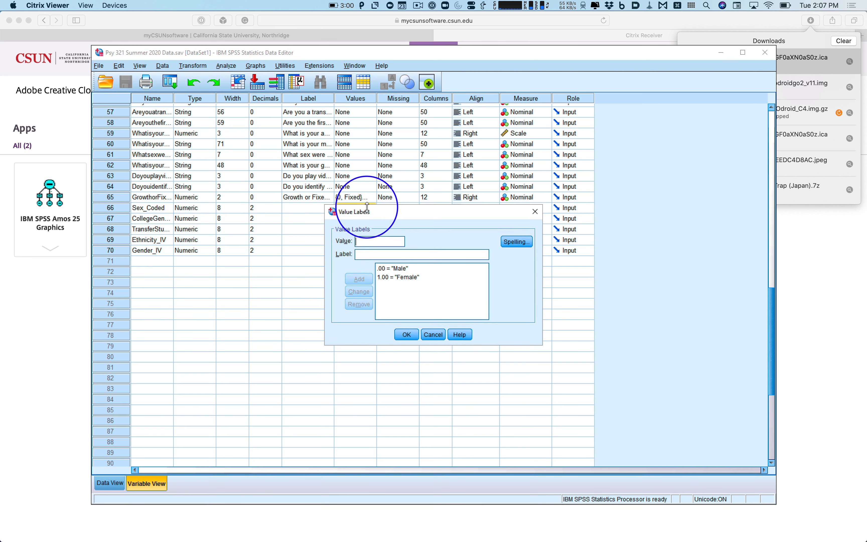
{"action": "left_click", "coordinate": [535, 212]}
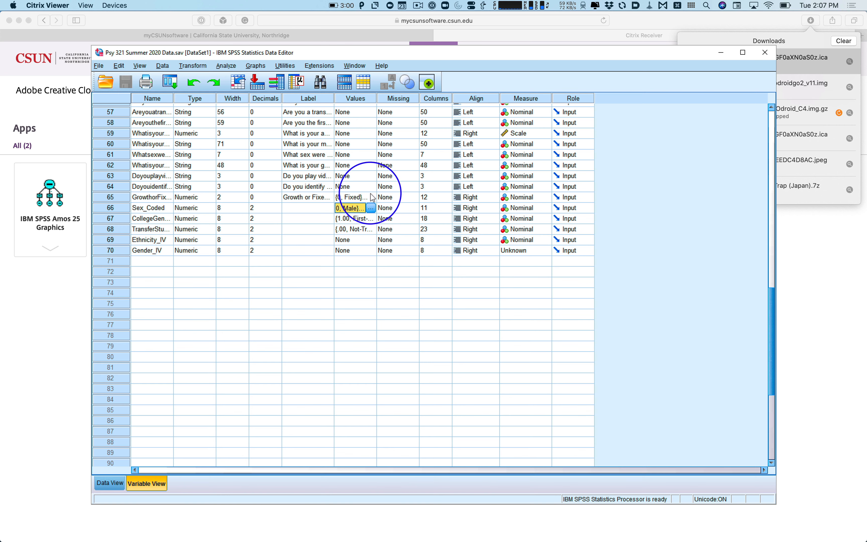
Reopen the value labels of Sex_Coded and remove the "Male" entry.
{"action": "left_click", "coordinate": [370, 208]}
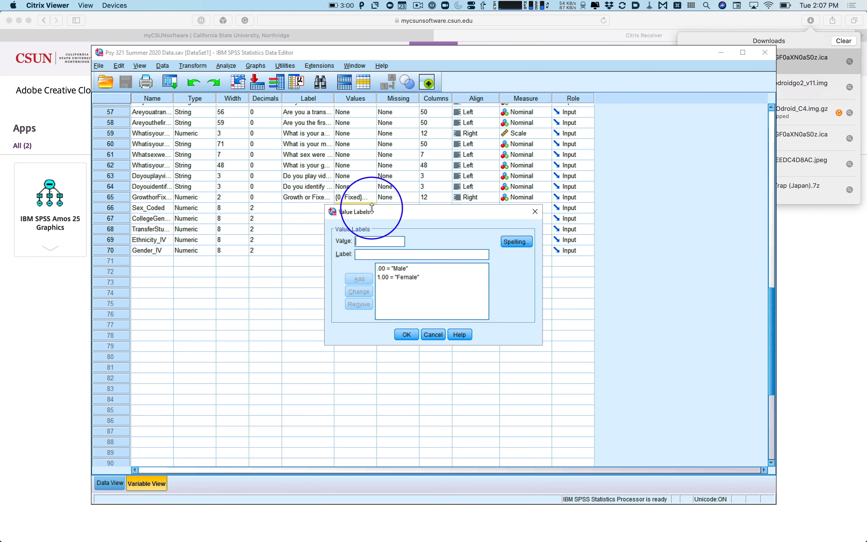
{"action": "left_click", "coordinate": [409, 270]}
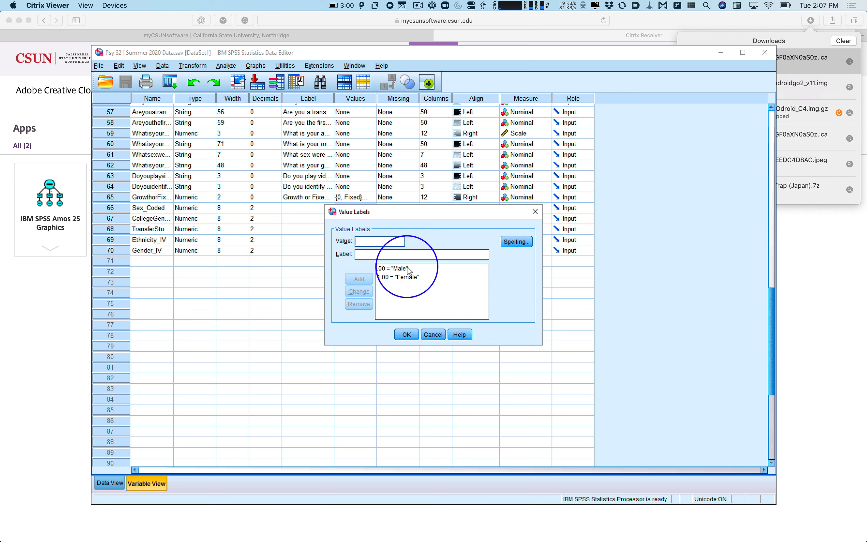
{"action": "left_click", "coordinate": [392, 269]}
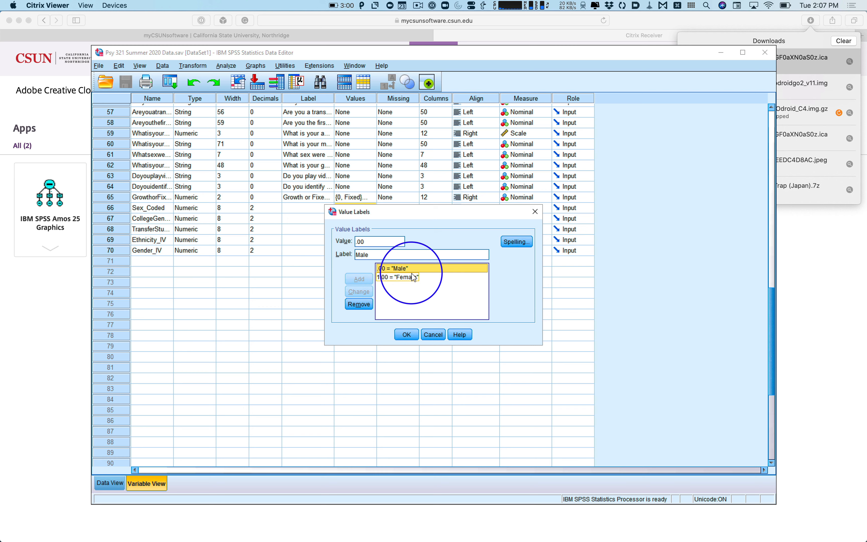
{"action": "left_click_drag", "start_coordinate": [366, 240], "coordinate": [343, 239]}
{"action": "type", "text": "0"}
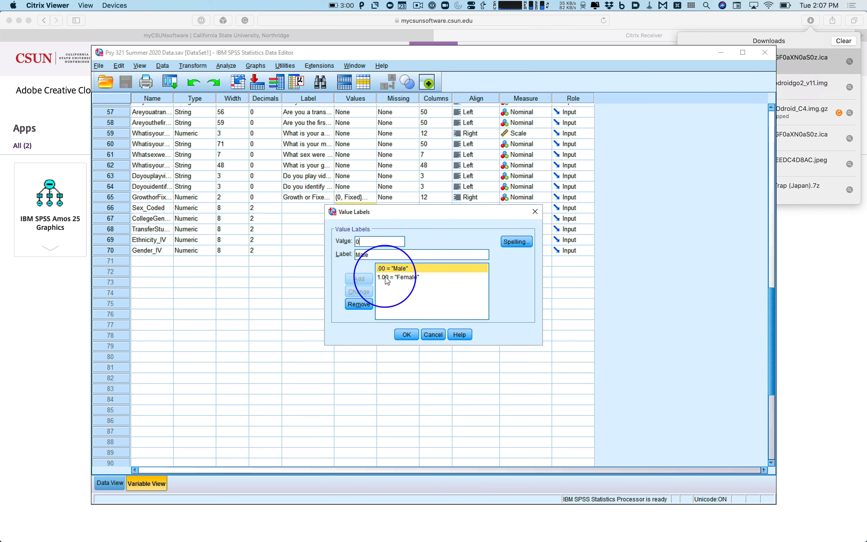
{"action": "left_click", "coordinate": [359, 304]}
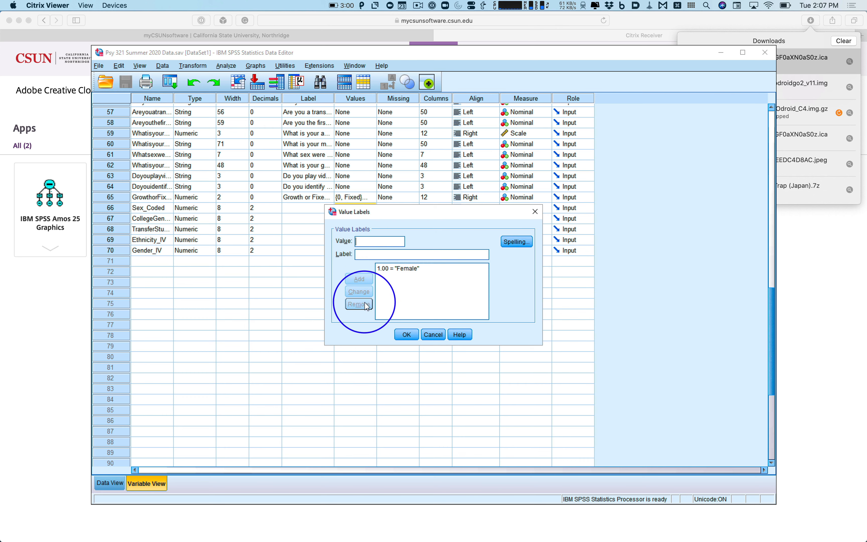
Add the value label 0 = "Male" to Sex_Coded and apply the labels.
{"action": "left_click", "coordinate": [364, 241]}
{"action": "type", "text": "0"}
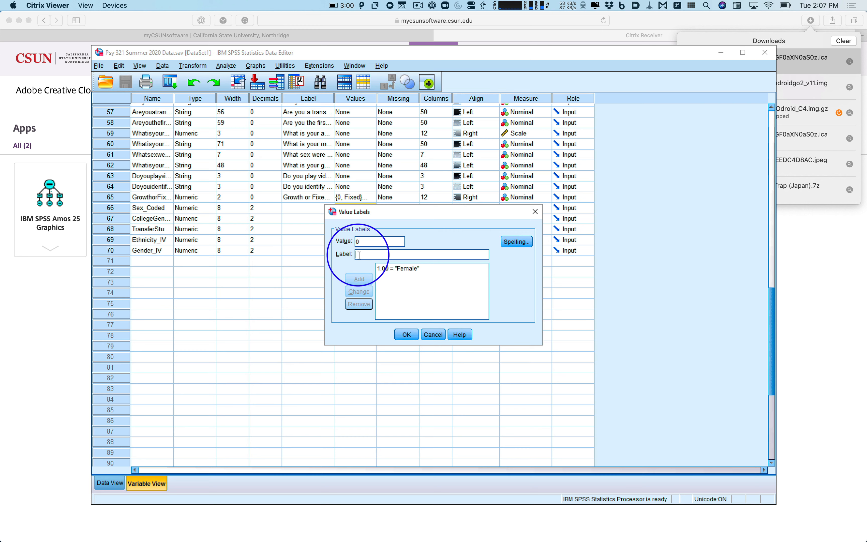
{"action": "type", "text": "Male"}
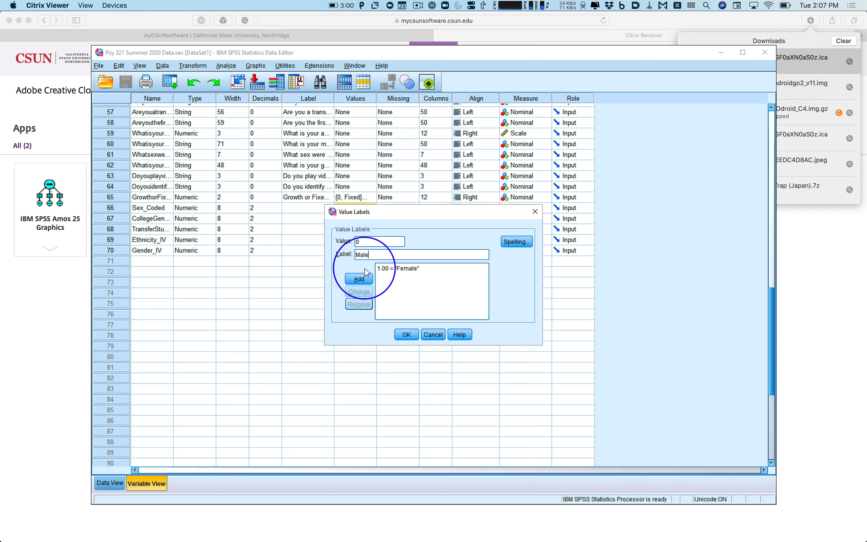
{"action": "left_click", "coordinate": [365, 277]}
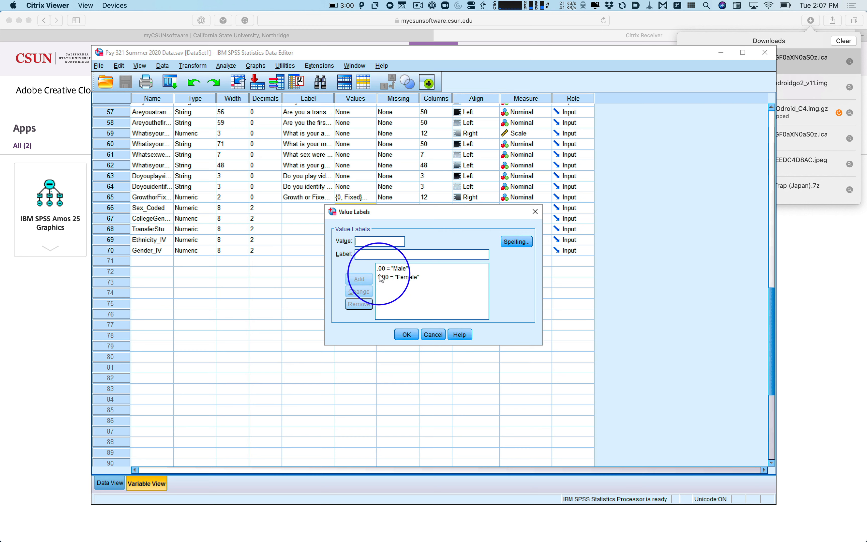
{"action": "left_click", "coordinate": [412, 335]}
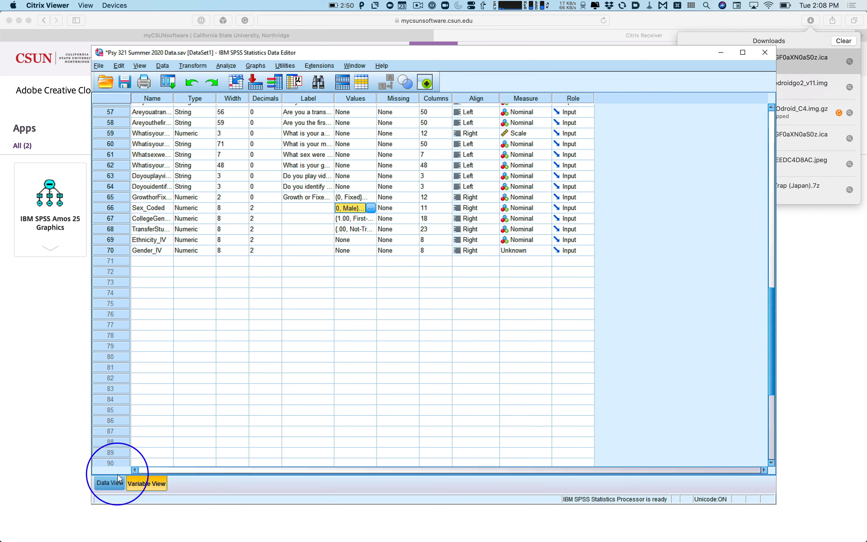
Return to the case data and select the Timestamp column at the start of the dataset.
{"action": "left_click", "coordinate": [119, 485]}
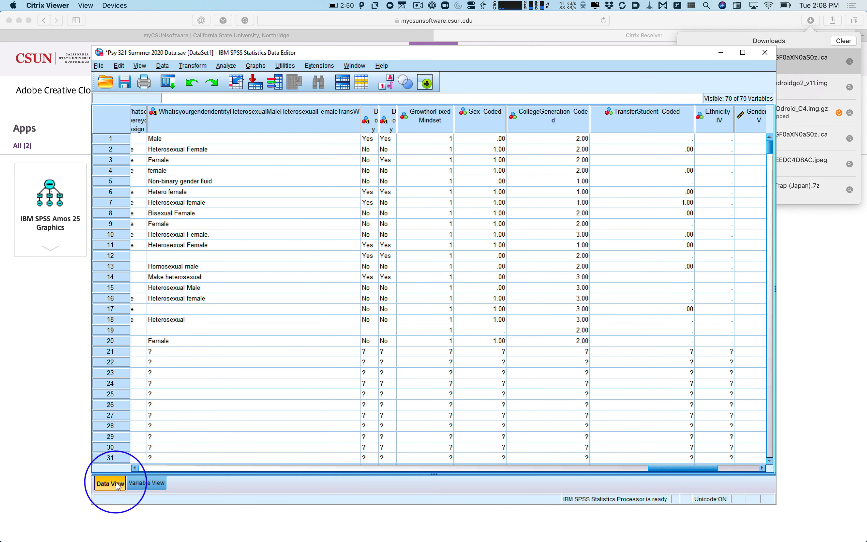
{"action": "left_click_drag", "start_coordinate": [680, 476], "coordinate": [120, 513]}
{"action": "left_click", "coordinate": [196, 116]}
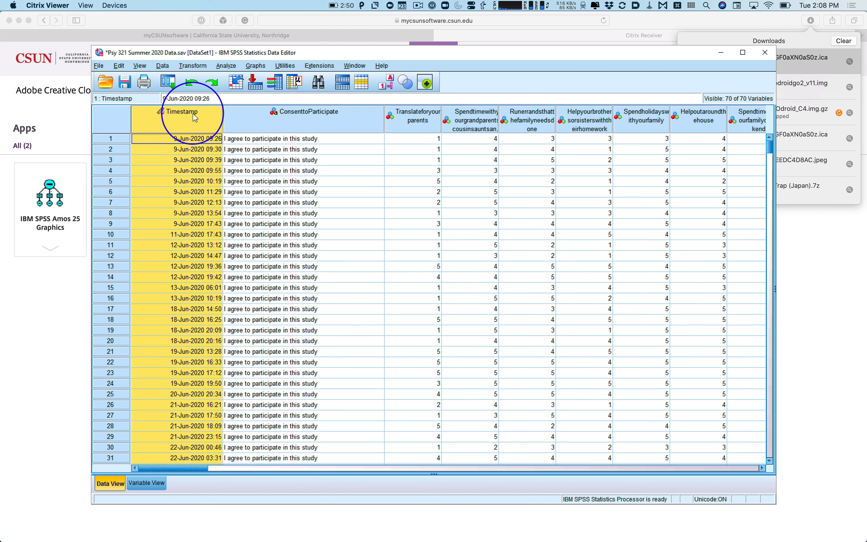
Examine the consent column and the first family-assistance item columns through to Current_Assistance_Score.
{"action": "left_click", "coordinate": [330, 121]}
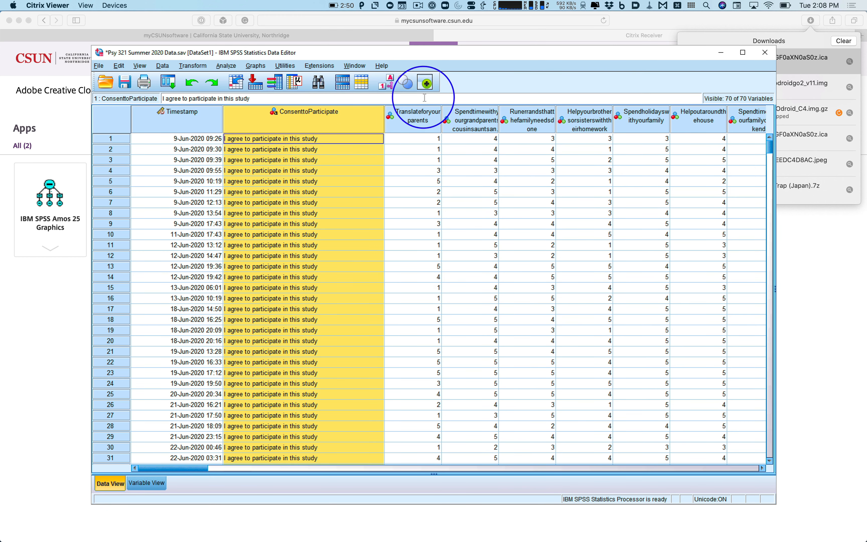
{"action": "left_click", "coordinate": [422, 118]}
{"action": "left_click", "coordinate": [470, 118]}
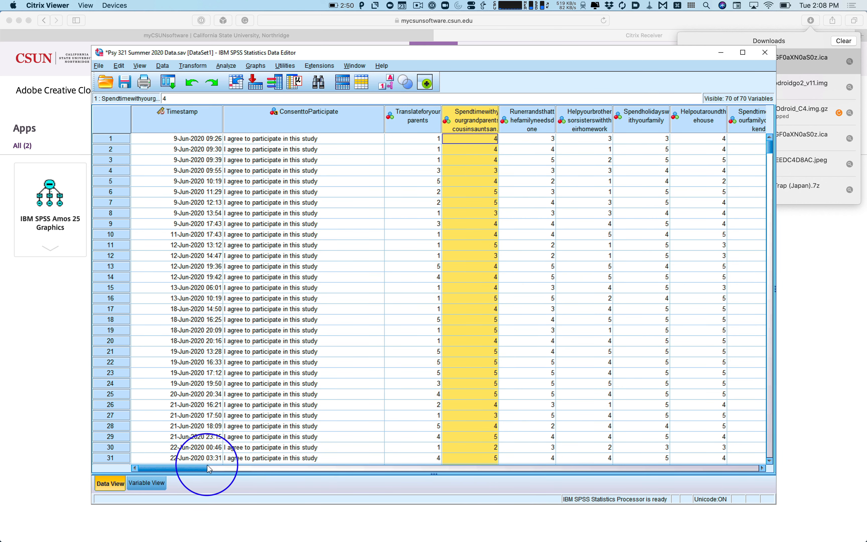
{"action": "left_click_drag", "start_coordinate": [204, 468], "coordinate": [271, 469]}
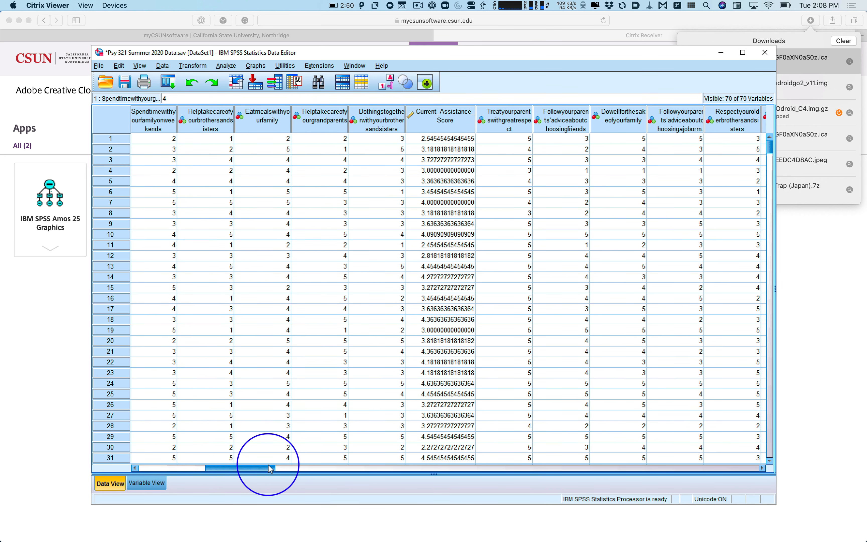
{"action": "left_click", "coordinate": [416, 125]}
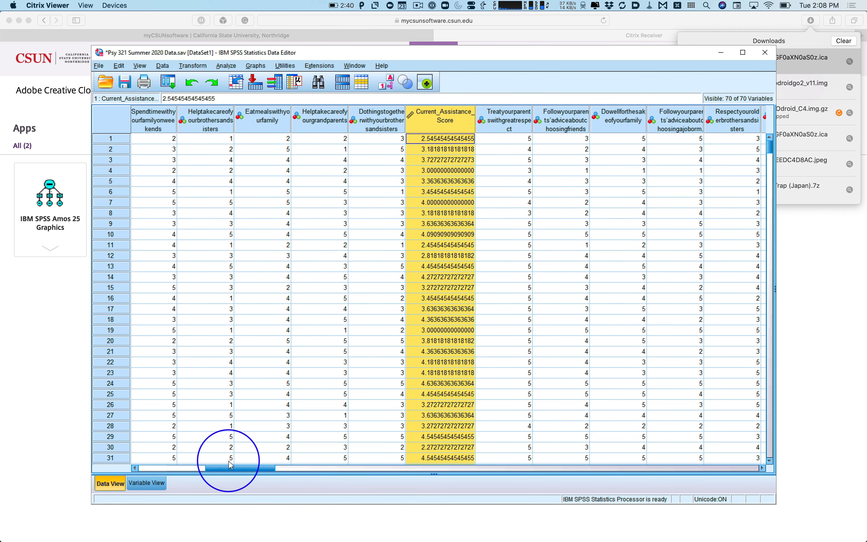
Examine the respect-for-family item columns between Current_Assistance_Score and RespectFamily_Score.
{"action": "left_click_drag", "start_coordinate": [230, 465], "coordinate": [284, 472]}
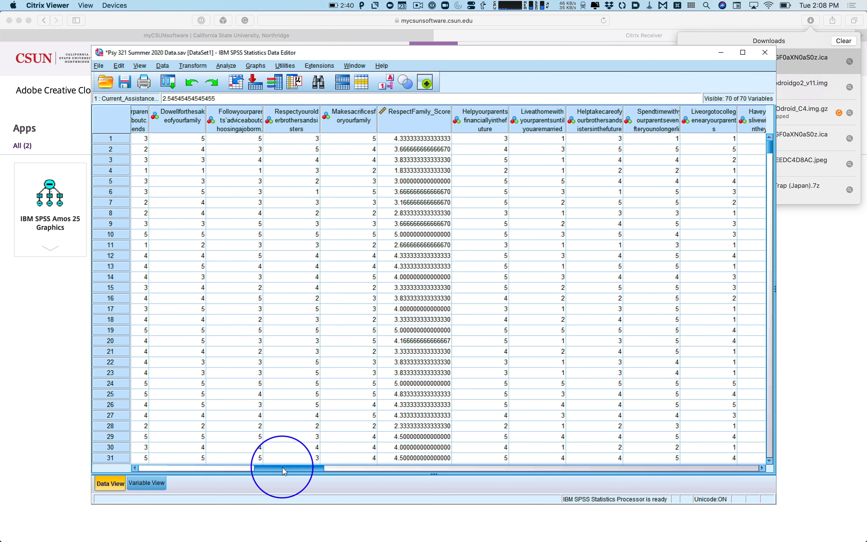
{"action": "left_click", "coordinate": [387, 123]}
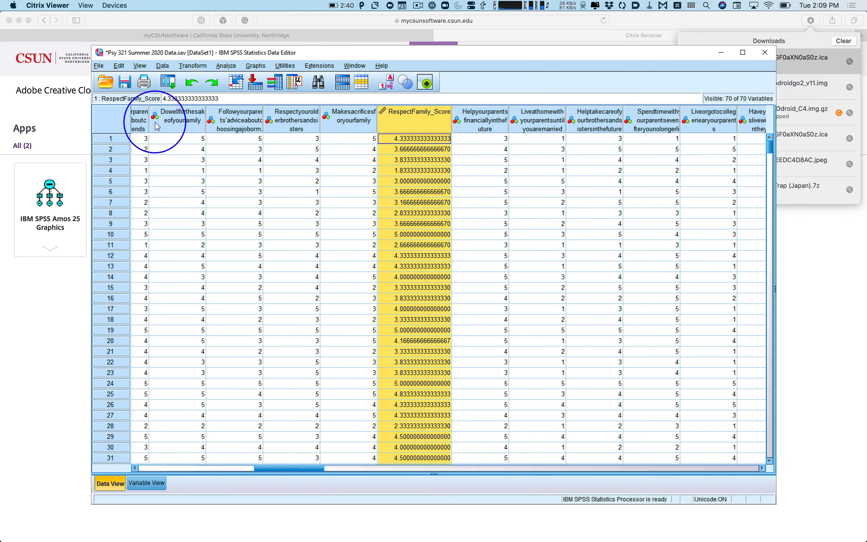
{"action": "left_click_drag", "start_coordinate": [278, 467], "coordinate": [264, 470]}
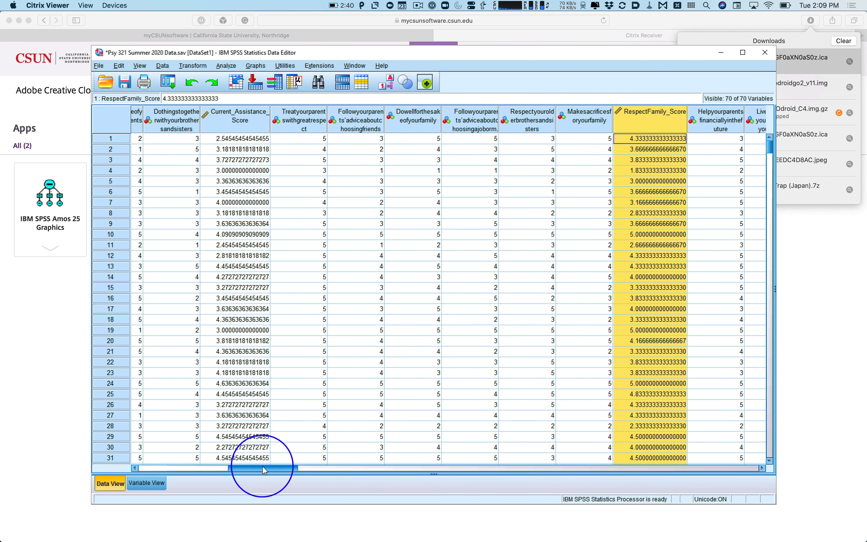
{"action": "left_click", "coordinate": [222, 121]}
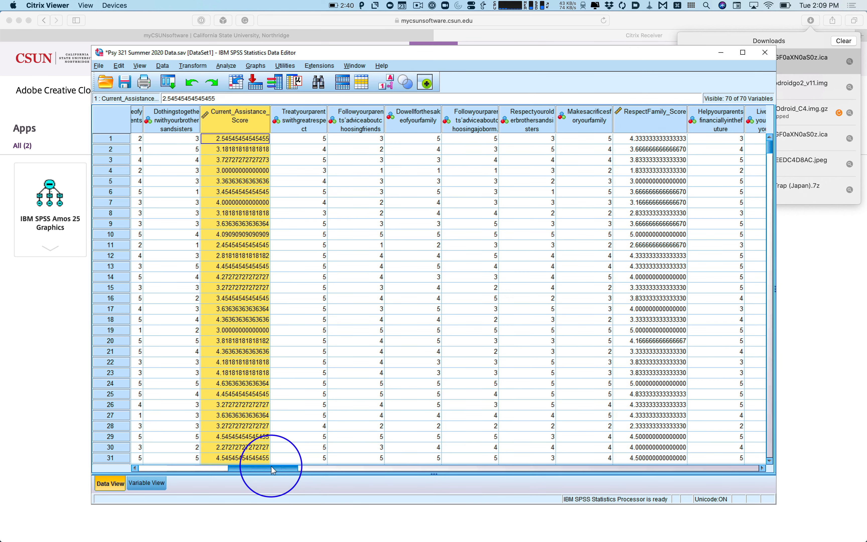
{"action": "left_click_drag", "start_coordinate": [273, 471], "coordinate": [296, 469]}
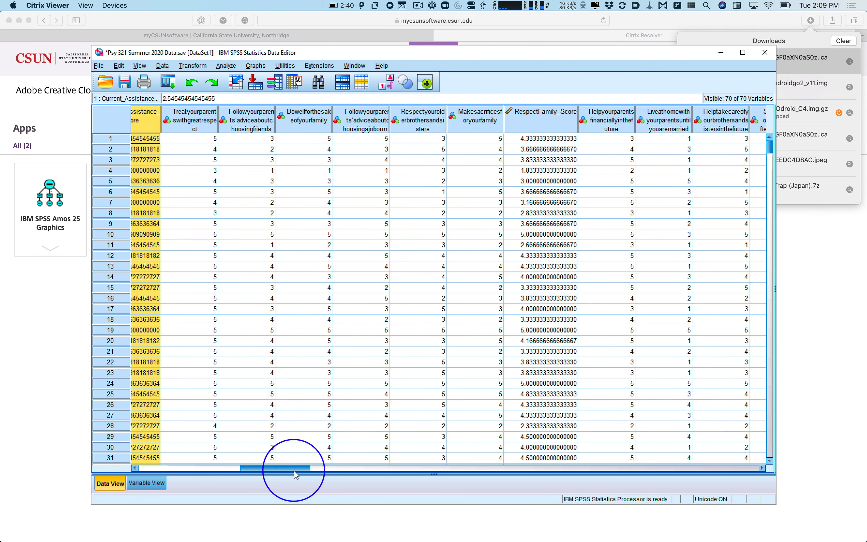
{"action": "left_click", "coordinate": [543, 123]}
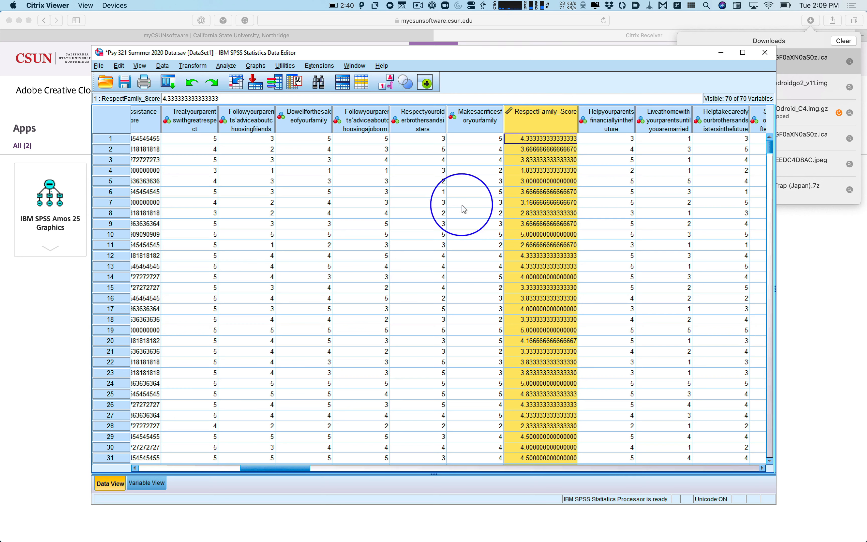
Examine the Future_Support_Score, Harassment_Score and MathScore columns along with the items preceding each score.
{"action": "left_click_drag", "start_coordinate": [290, 472], "coordinate": [354, 469]}
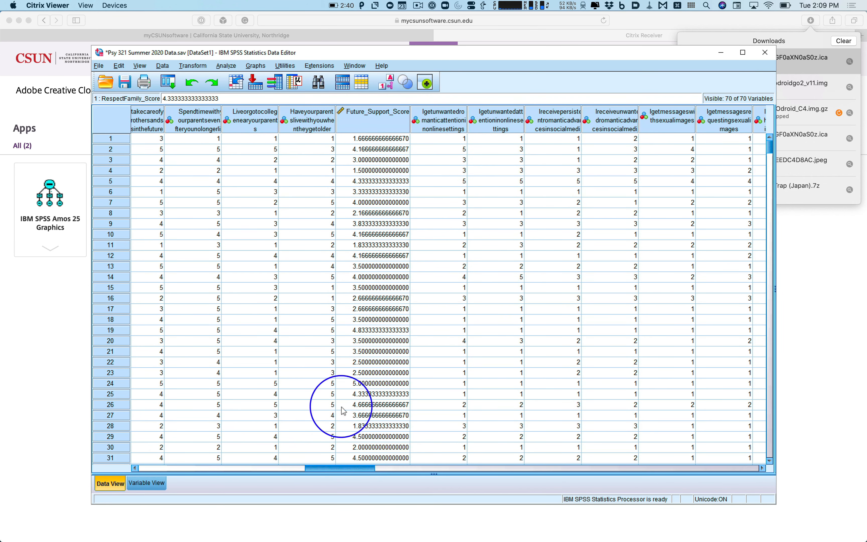
{"action": "left_click", "coordinate": [372, 123]}
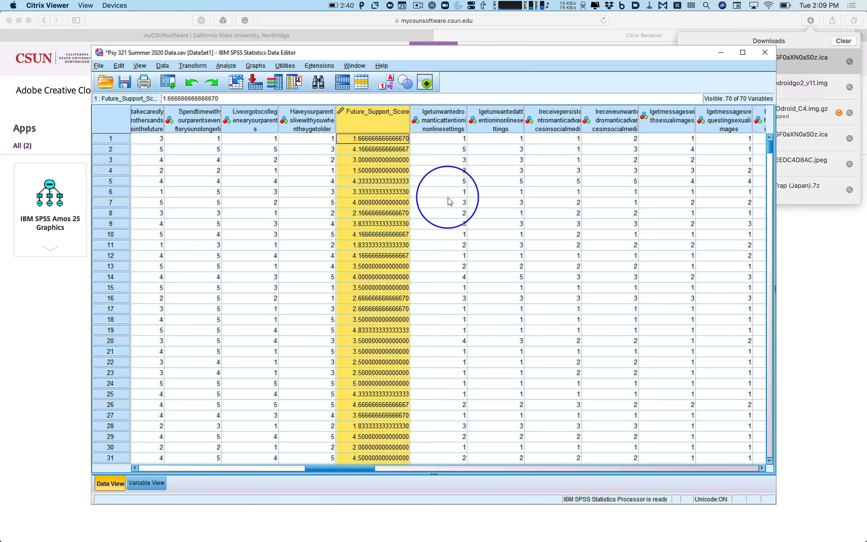
{"action": "left_click_drag", "start_coordinate": [333, 474], "coordinate": [380, 473]}
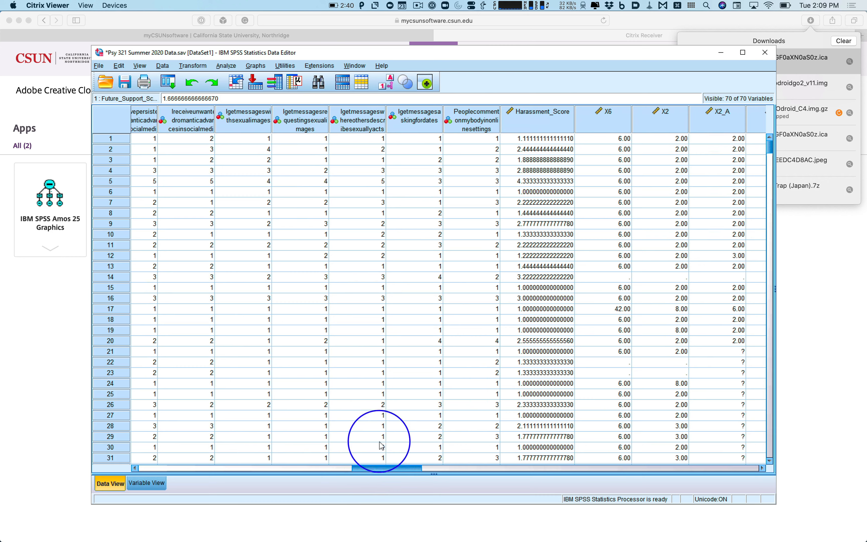
{"action": "left_click", "coordinate": [520, 124]}
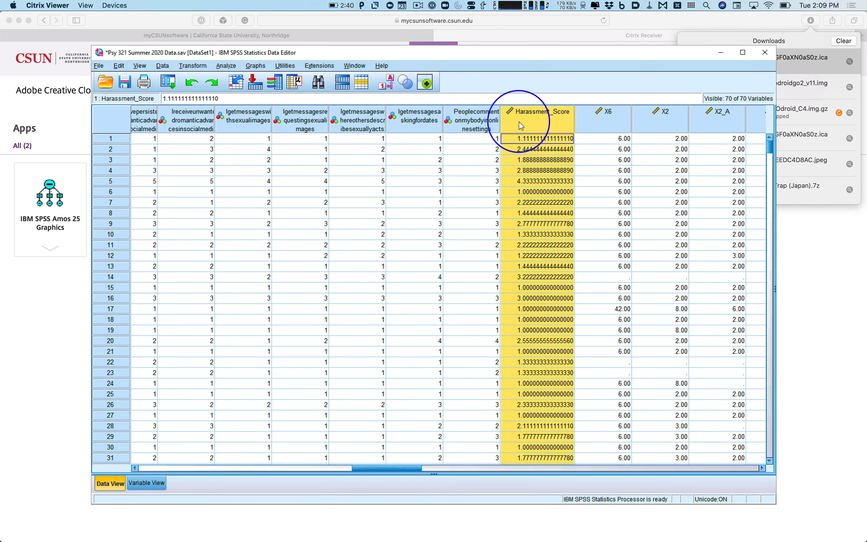
{"action": "left_click_drag", "start_coordinate": [401, 470], "coordinate": [491, 462]}
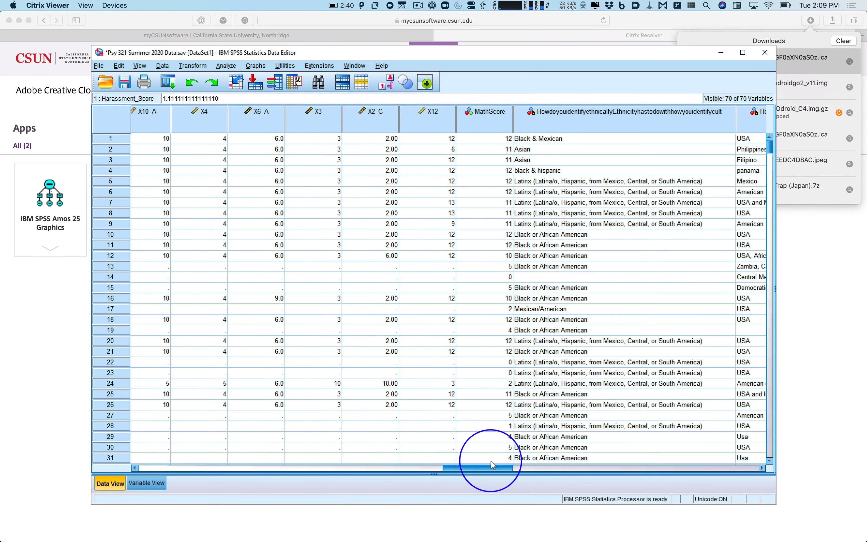
{"action": "left_click", "coordinate": [490, 126]}
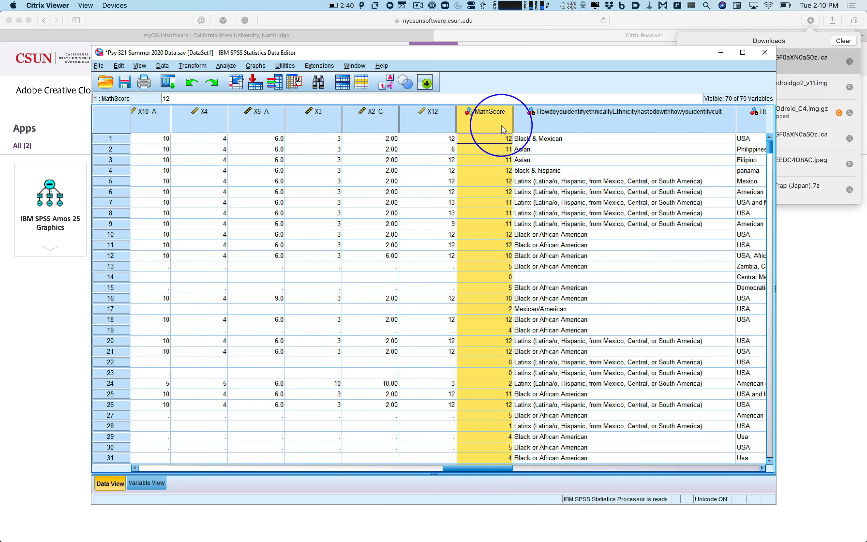
Examine the columns for ethnic identity, nationality and the race option typically chosen in surveys or the census.
{"action": "left_click_drag", "start_coordinate": [489, 468], "coordinate": [531, 463]}
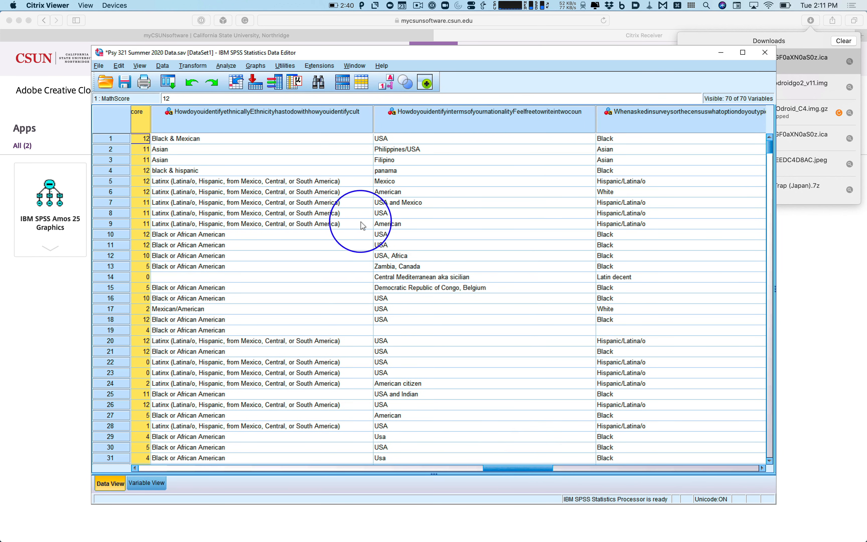
{"action": "left_click", "coordinate": [337, 114]}
{"action": "left_click", "coordinate": [446, 124]}
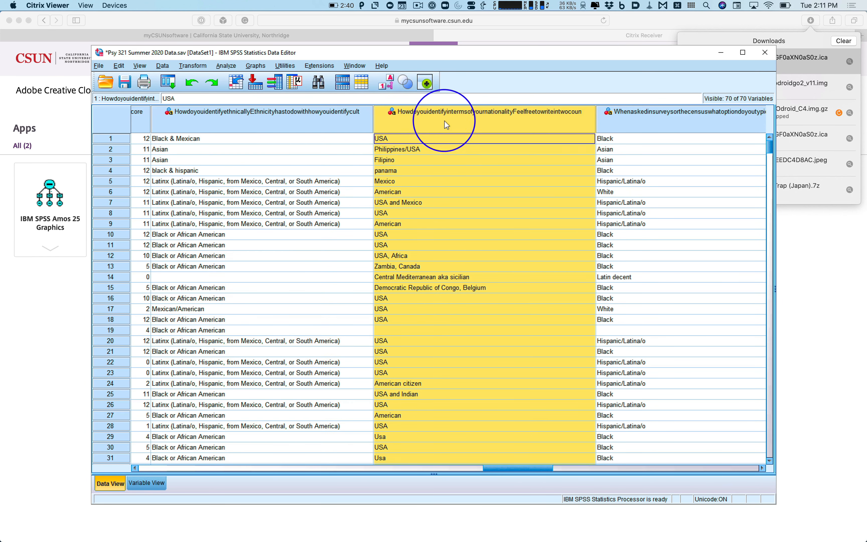
{"action": "left_click", "coordinate": [607, 118]}
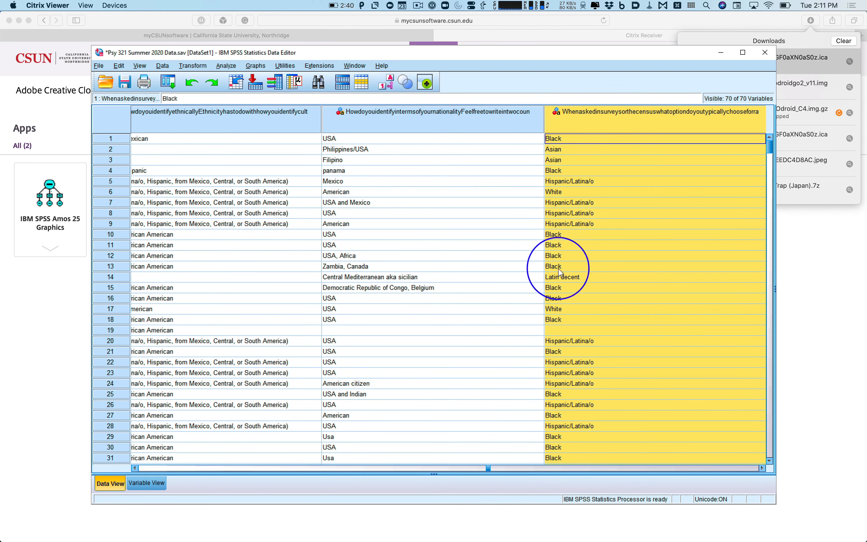
Display value labels instead of numeric codes in the case data, toggling between both forms at the Sex_Coded column.
{"action": "left_click_drag", "start_coordinate": [489, 470], "coordinate": [685, 452]}
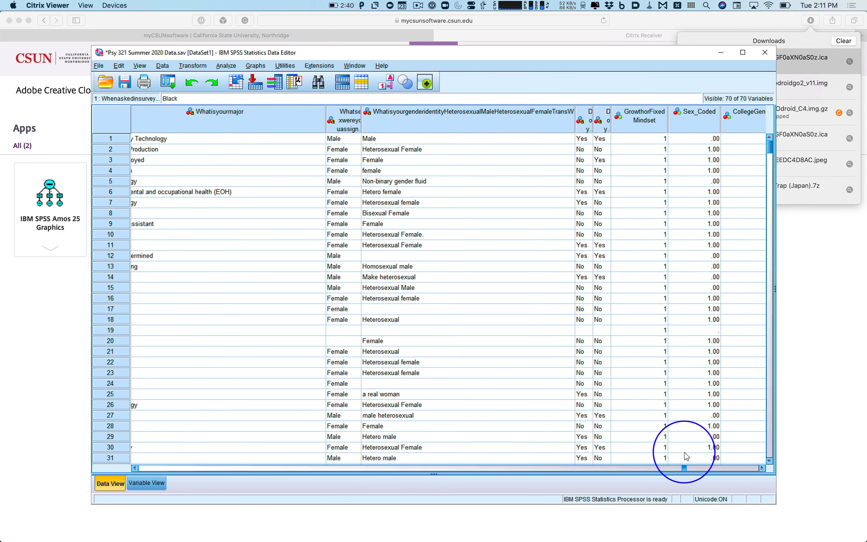
{"action": "left_click", "coordinate": [390, 84]}
{"action": "left_click", "coordinate": [391, 86]}
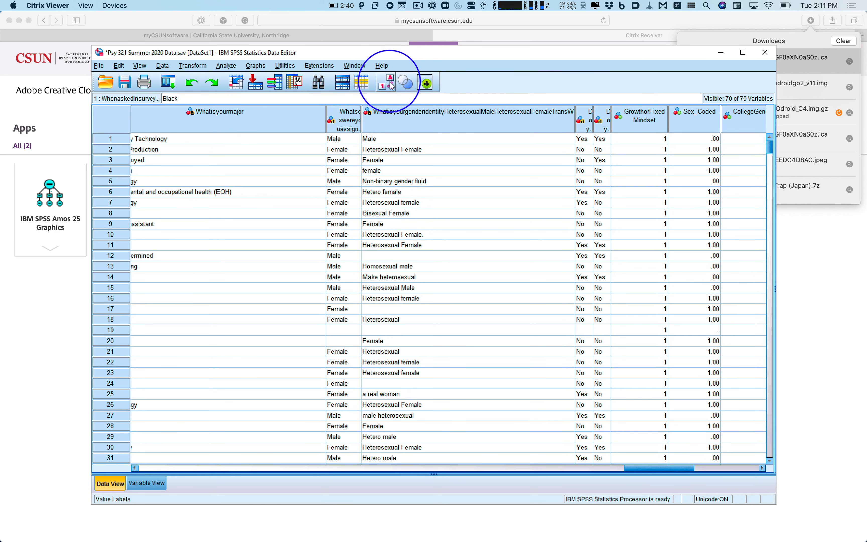
{"action": "left_click", "coordinate": [392, 85]}
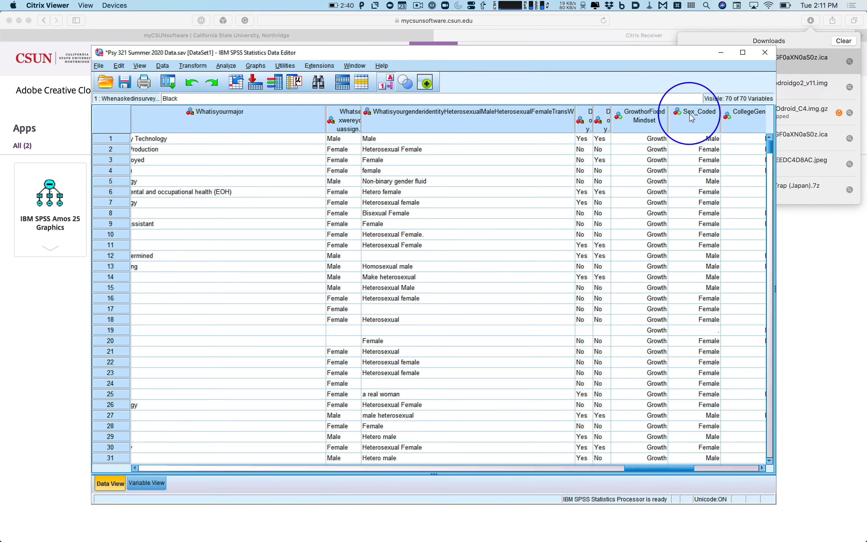
{"action": "left_click", "coordinate": [390, 87]}
{"action": "left_click", "coordinate": [390, 86]}
{"action": "left_click", "coordinate": [390, 87]}
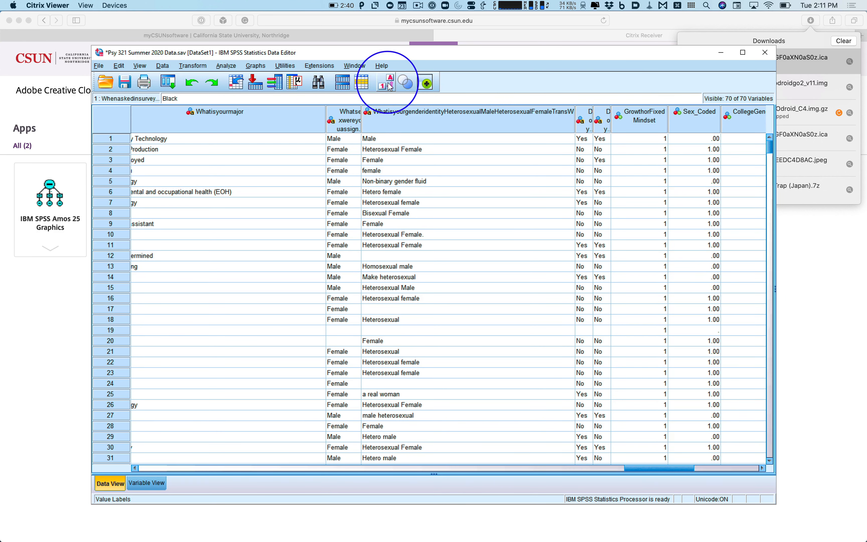
{"action": "left_click", "coordinate": [390, 87]}
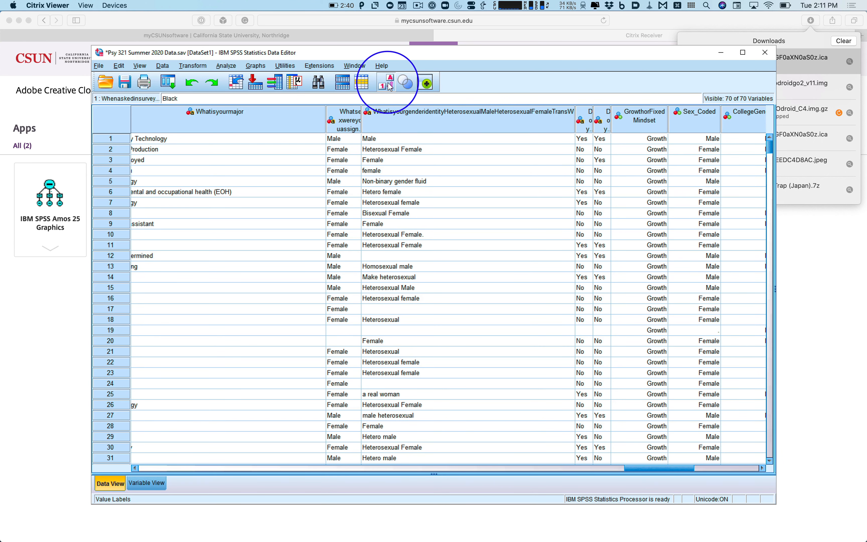
Compare the sex-assigned-at-birth column with Sex_Coded, switching value labels off and back on to view the numeric codes.
{"action": "left_click", "coordinate": [341, 129]}
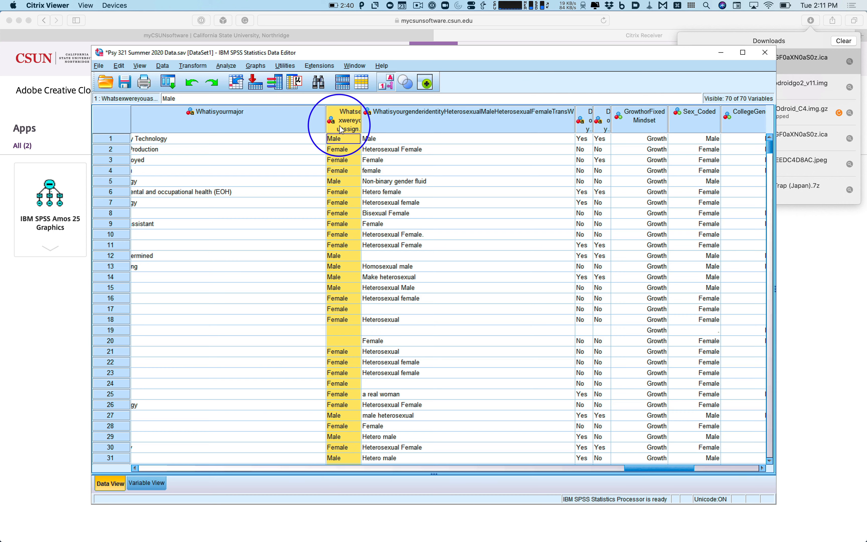
{"action": "left_click", "coordinate": [692, 122]}
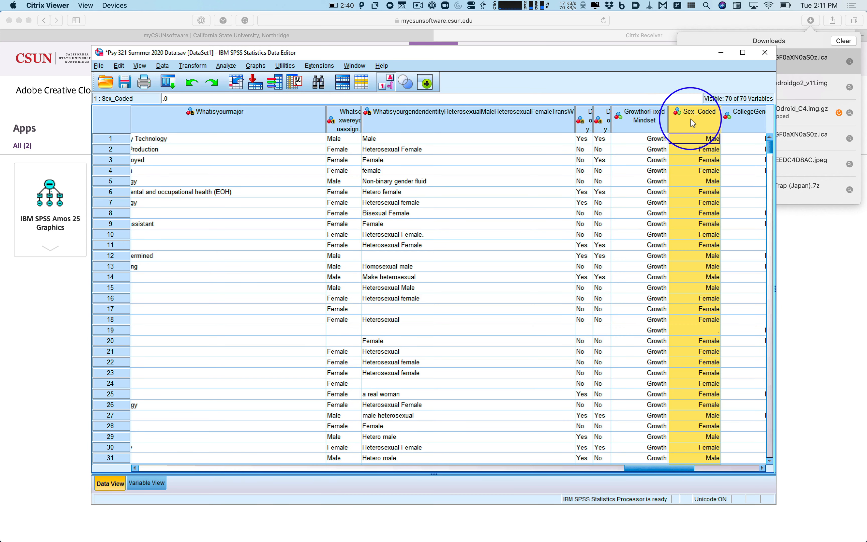
{"action": "left_click", "coordinate": [386, 85]}
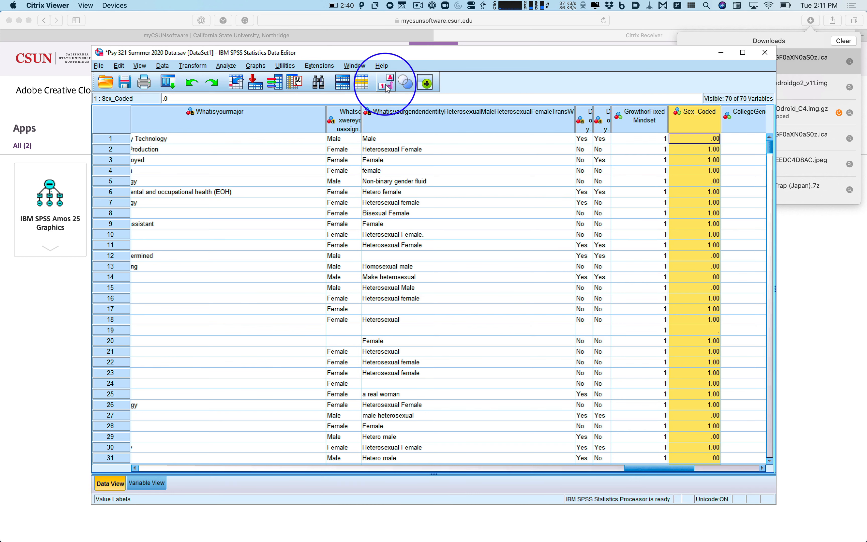
{"action": "left_click", "coordinate": [387, 88]}
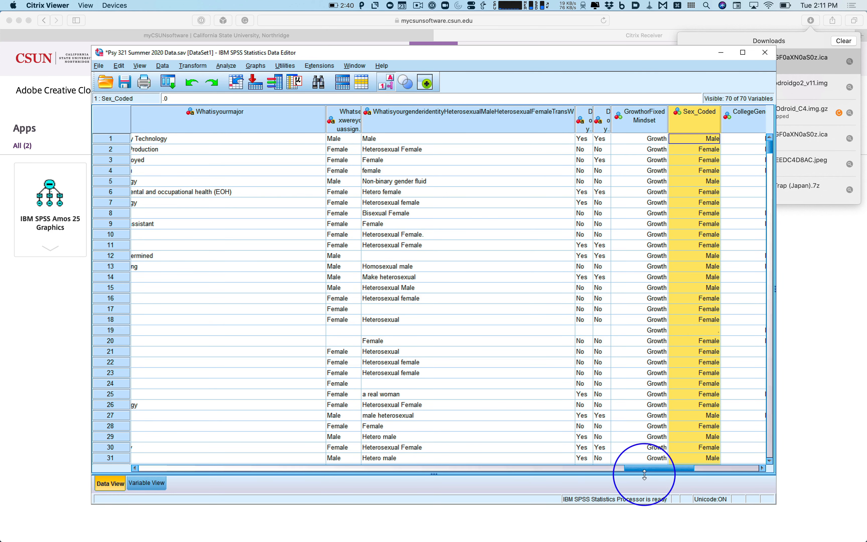
Compare the survey race option column with Ethnicity_Coded, and select the first case's cell in Ethnicity_Coded.
{"action": "left_click_drag", "start_coordinate": [642, 468], "coordinate": [542, 467]}
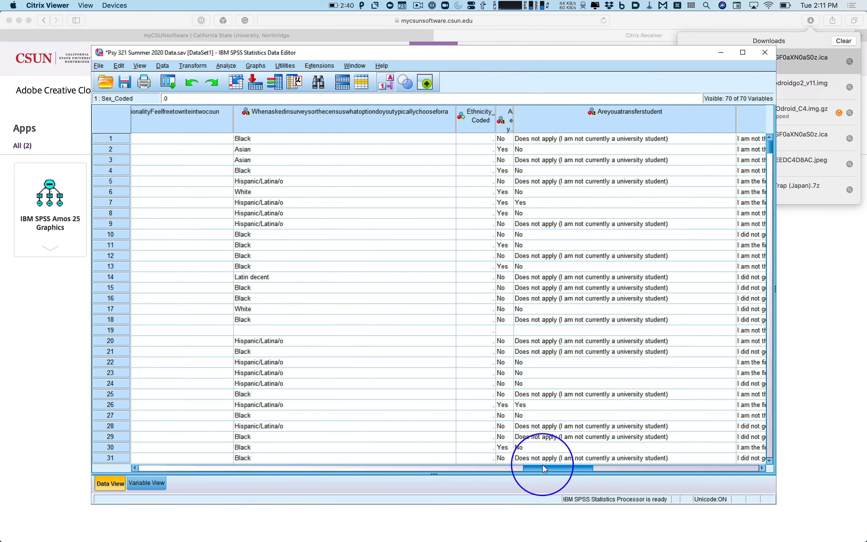
{"action": "left_click", "coordinate": [479, 121]}
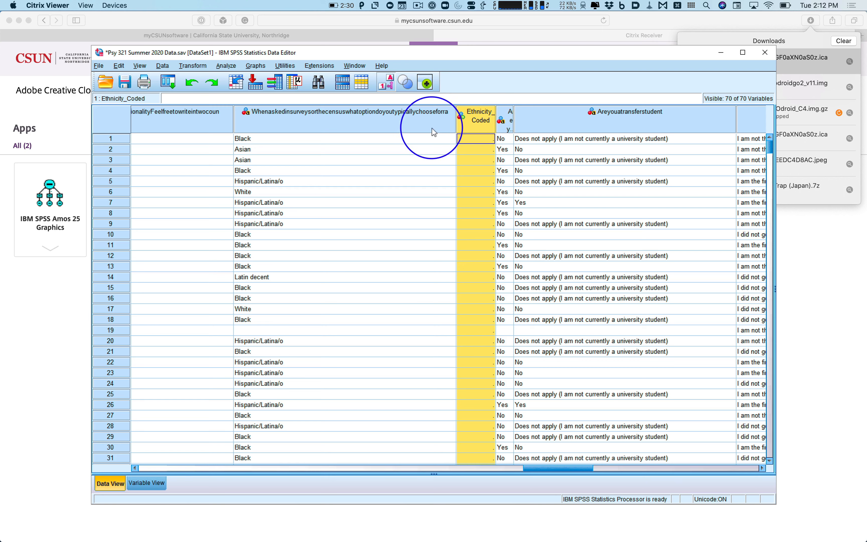
{"action": "mouse_move", "coordinate": [433, 132]}
{"action": "left_click", "coordinate": [406, 123]}
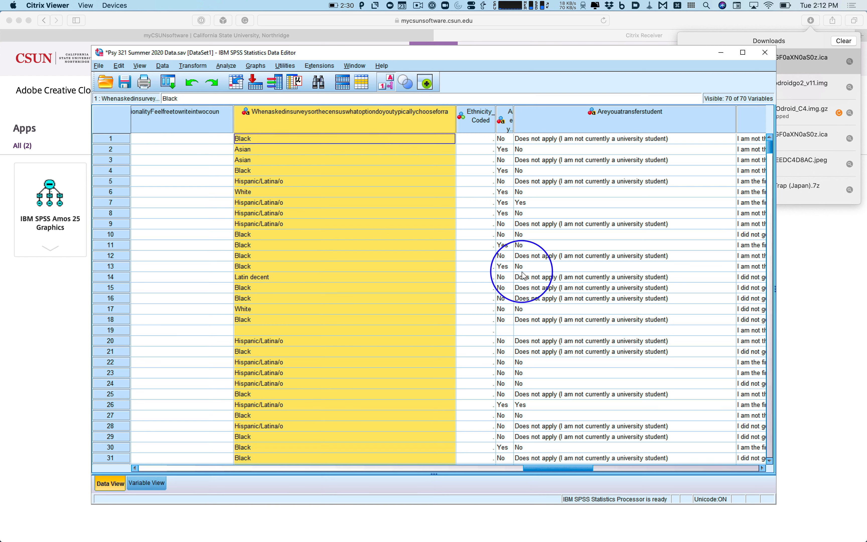
{"action": "left_click_drag", "start_coordinate": [559, 470], "coordinate": [533, 469]}
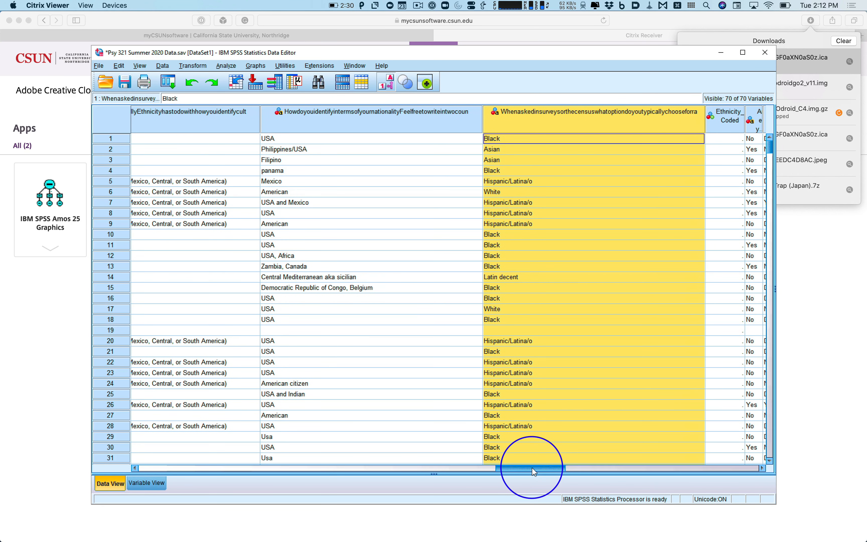
{"action": "left_click", "coordinate": [731, 139]}
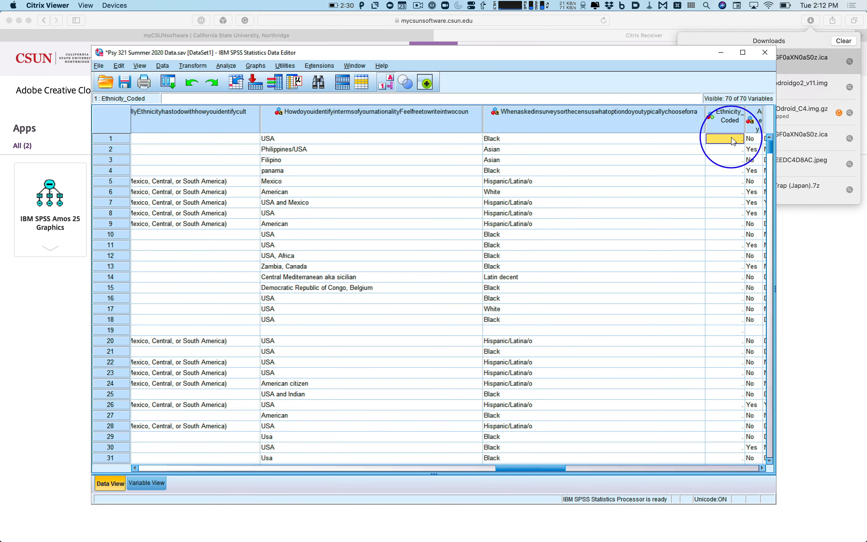
Switch to Drafts and start a coding key in a new draft with the lines Black = 1, Latinx = 2 and Asian = 3.
{"action": "key", "text": "alt+space"}
{"action": "type", "text": "dra"}
{"action": "key", "text": "Return"}
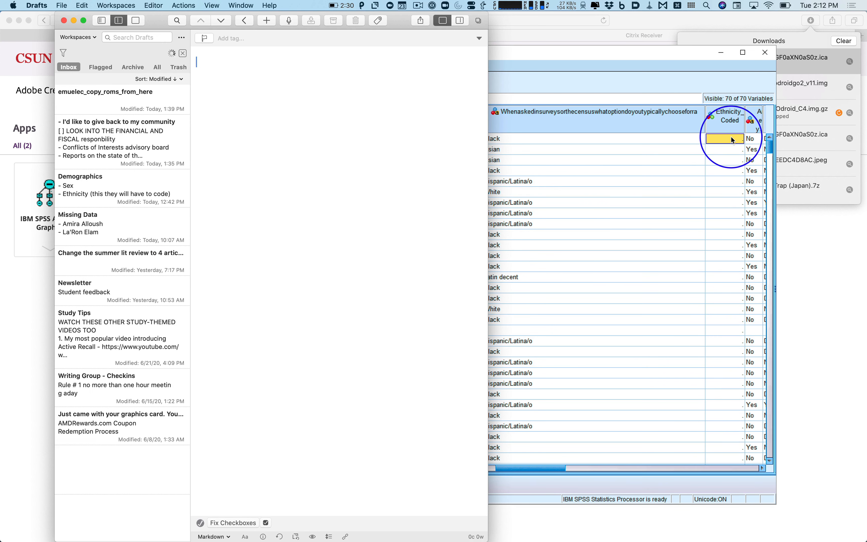
{"action": "type", "text": "Black = 1"}
{"action": "key", "text": "Return"}
{"action": "type", "text": "Latinx = 2"}
{"action": "key", "text": "Return"}
{"action": "type", "text": "Asian "}
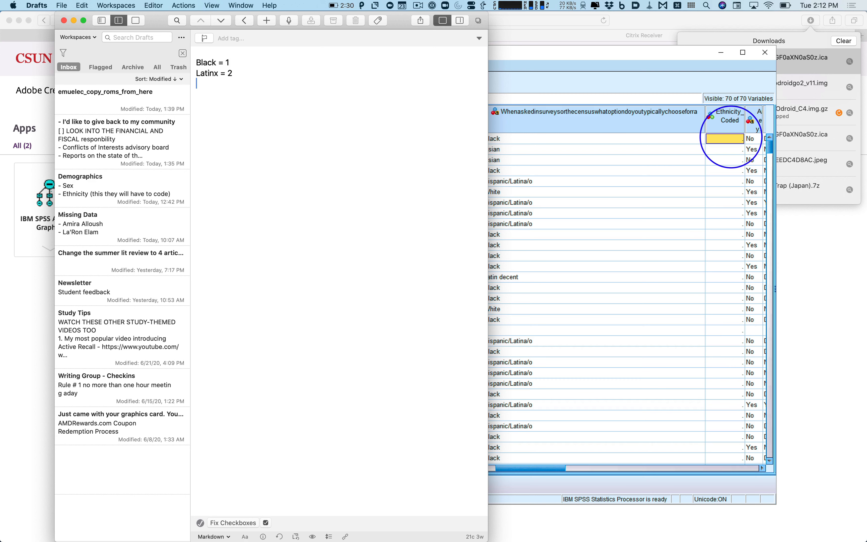
{"action": "type", "text": "= 3"}
{"action": "key", "text": "Return"}
Extend the coding key with the lines White = 4, Arabic = 5 and Mixed = 6.
{"action": "type", "text": "White = 4"}
{"action": "key", "text": "Return"}
{"action": "type", "text": "Arab"}
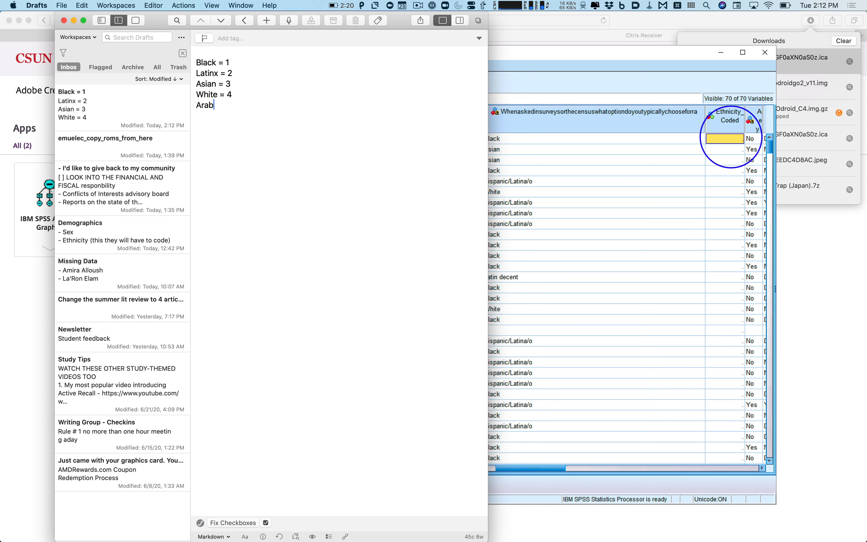
{"action": "type", "text": "ic = 5"}
{"action": "key", "text": "Return"}
{"action": "type", "text": "Mixed = 6"}
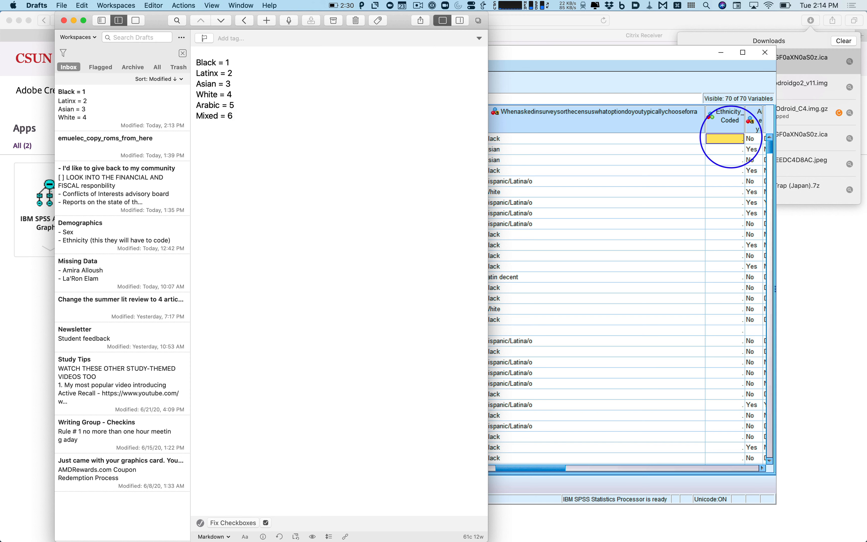
Back in SPSS, set Ethnicity_Coded to 1 for case 1 and 3 for case 2, checking the Drafts key in between.
{"action": "left_click", "coordinate": [729, 141]}
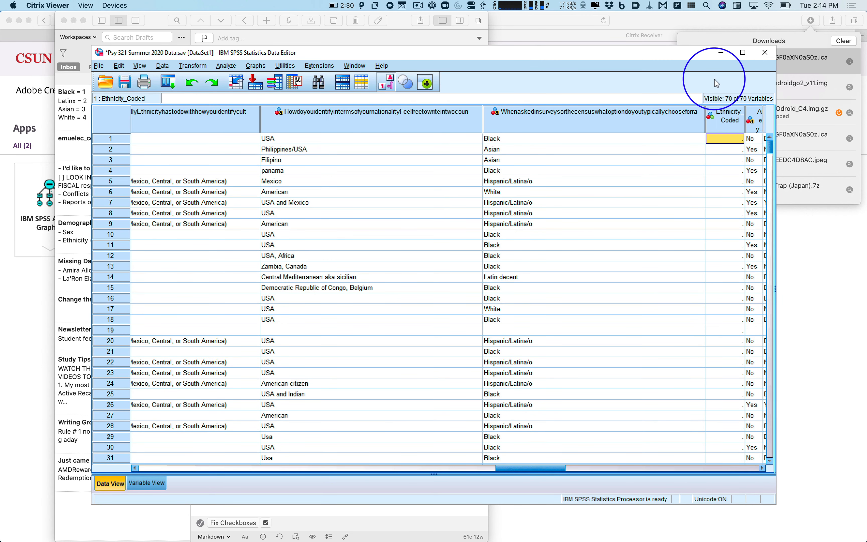
{"action": "type", "text": "1"}
{"action": "key", "text": "Return"}
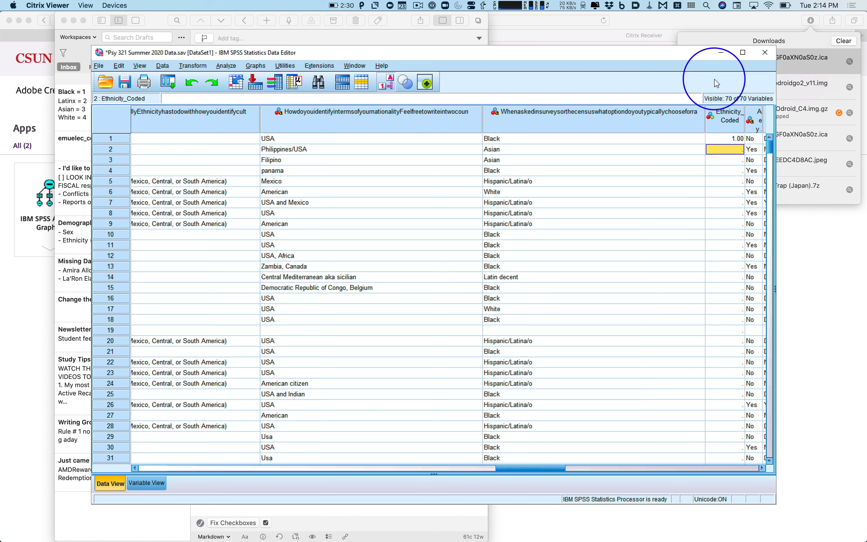
{"action": "left_click", "coordinate": [344, 41]}
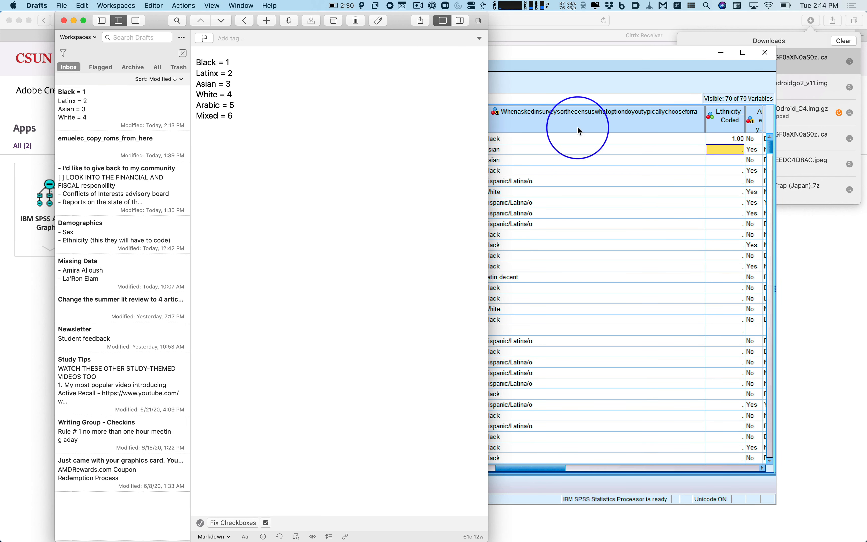
{"action": "left_click", "coordinate": [727, 147]}
{"action": "type", "text": "3"}
{"action": "key", "text": "Return"}
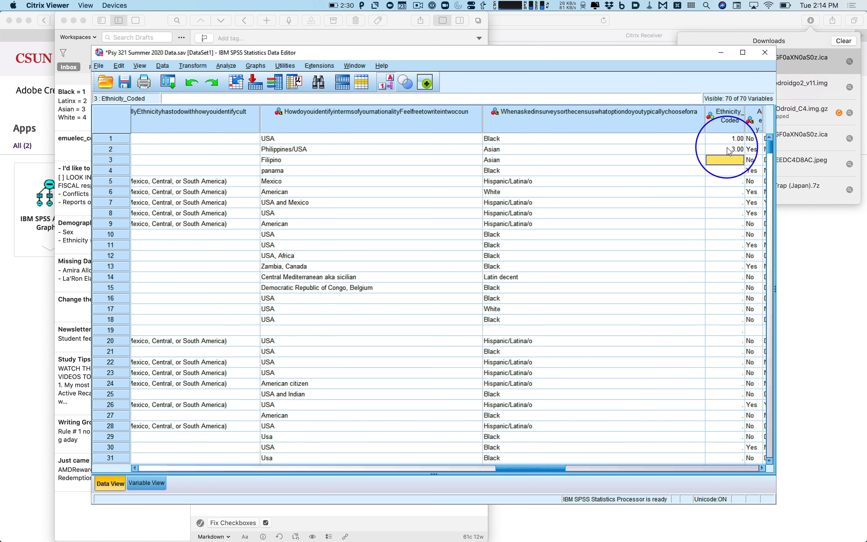
Set Ethnicity_Coded to 3, 1, 2 and 4 for cases 3 to 6, matching their survey race options.
{"action": "type", "text": "3"}
{"action": "key", "text": "Return"}
{"action": "type", "text": "1"}
{"action": "key", "text": "Return"}
{"action": "type", "text": "2"}
{"action": "key", "text": "Return"}
{"action": "type", "text": "4"}
{"action": "key", "text": "Return"}
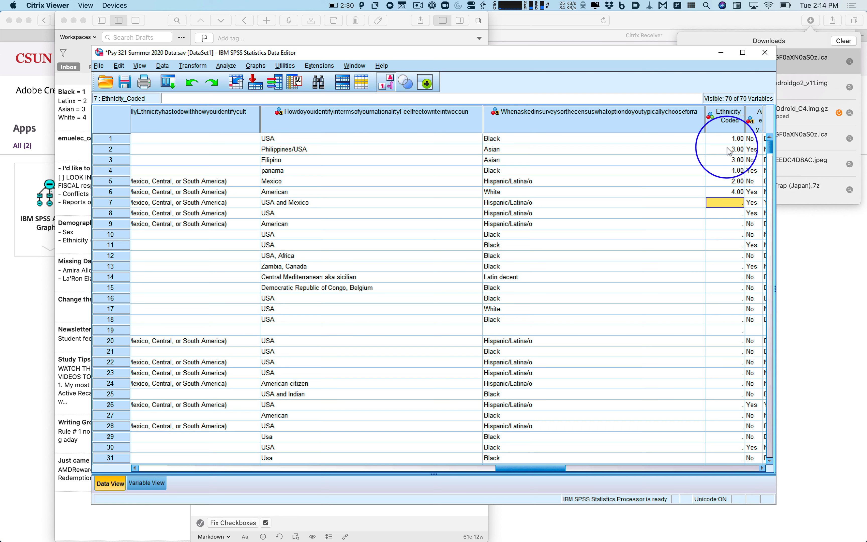
Set Ethnicity_Coded to 2 for the Hispanic/Latina/o cases 7 to 9.
{"action": "type", "text": "2"}
{"action": "key", "text": "Return"}
{"action": "type", "text": "2"}
{"action": "key", "text": "Return"}
{"action": "type", "text": "2"}
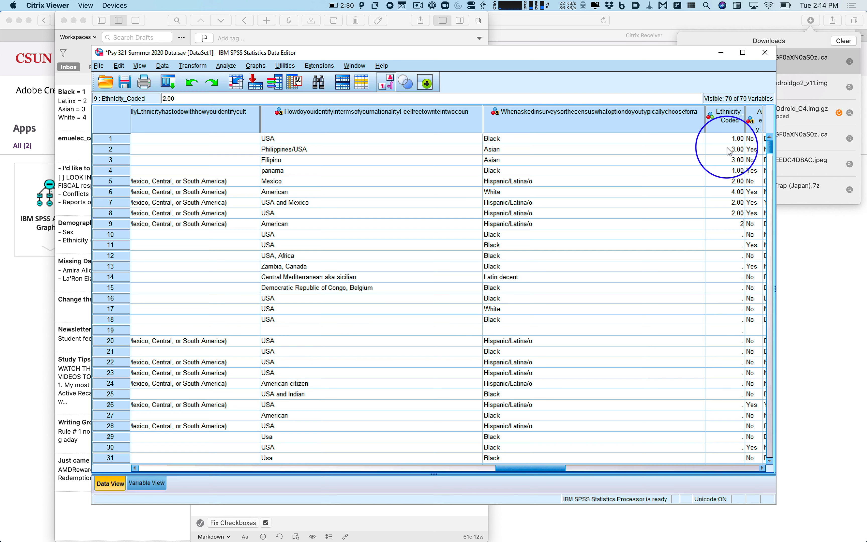
{"action": "key", "text": "Return"}
Set Ethnicity_Coded to 1 for the Black cases 10 to 13.
{"action": "type", "text": "1"}
{"action": "key", "text": "Return"}
{"action": "type", "text": "1"}
{"action": "key", "text": "Return"}
{"action": "type", "text": "1"}
{"action": "key", "text": "Return"}
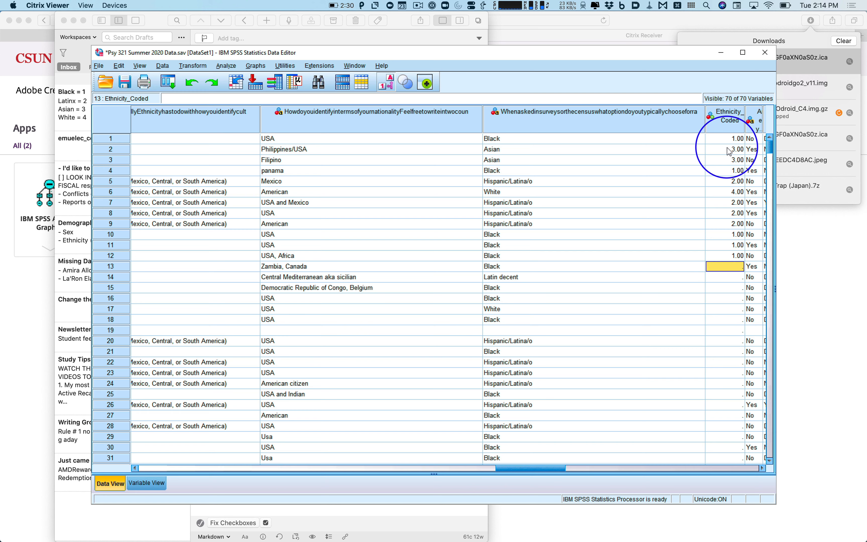
{"action": "type", "text": "1"}
{"action": "key", "text": "Return"}
Set Ethnicity_Coded to 2 for case 14.
{"action": "type", "text": "2"}
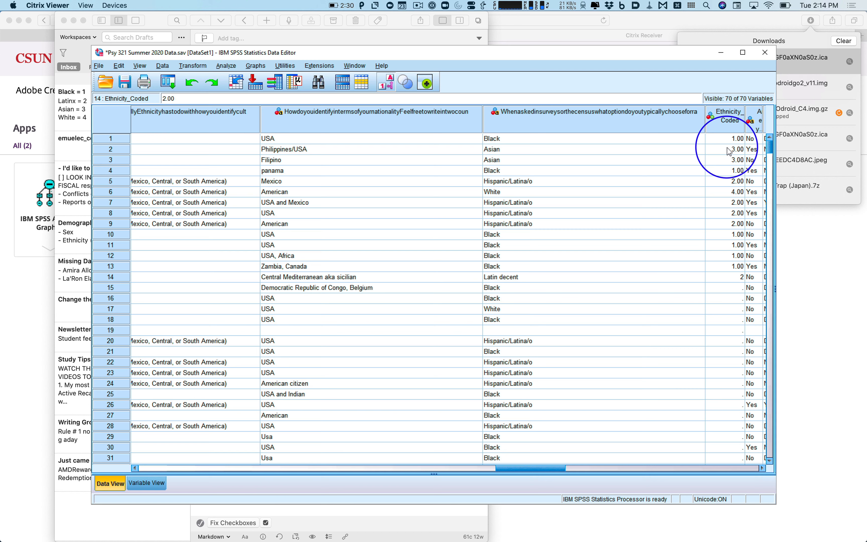
{"action": "key", "text": "Return"}
Examine case 14's answers for survey race option, nationality and ethnic identity to judge how it should be coded.
{"action": "key", "text": "Up"}
{"action": "key", "text": "Left"}
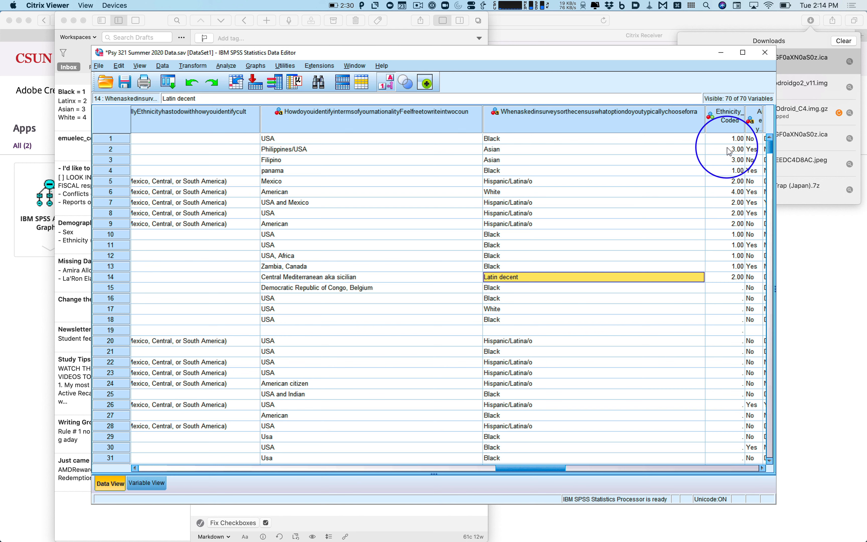
{"action": "key", "text": "Left"}
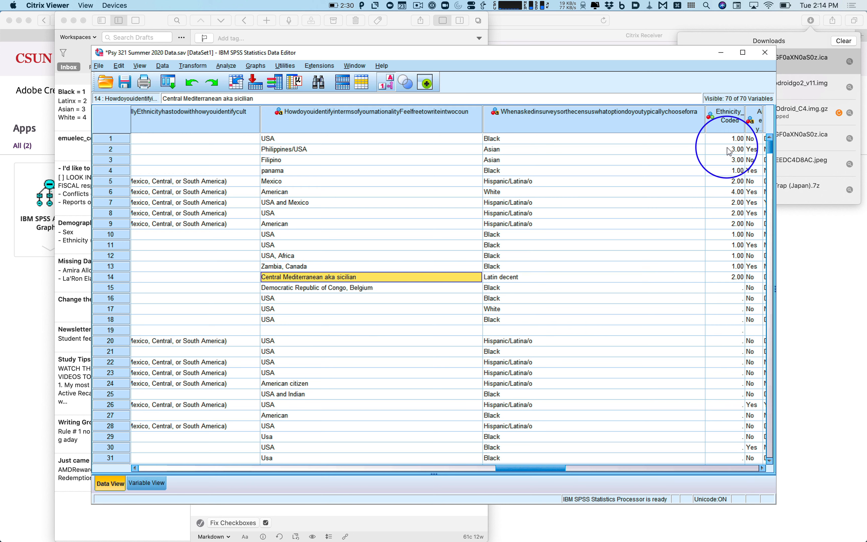
{"action": "key", "text": "Left"}
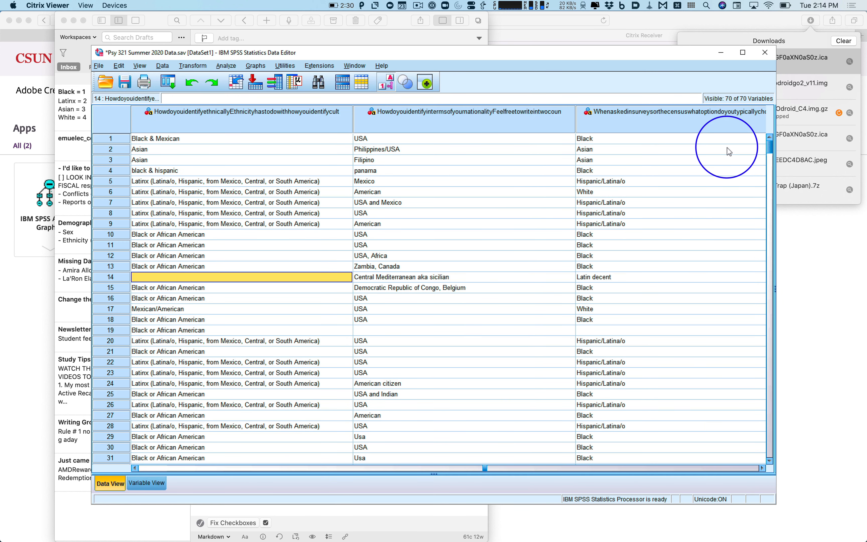
{"action": "key", "text": "Right"}
{"action": "key", "text": "Left"}
{"action": "key", "text": "Right"}
{"action": "key", "text": "Right"}
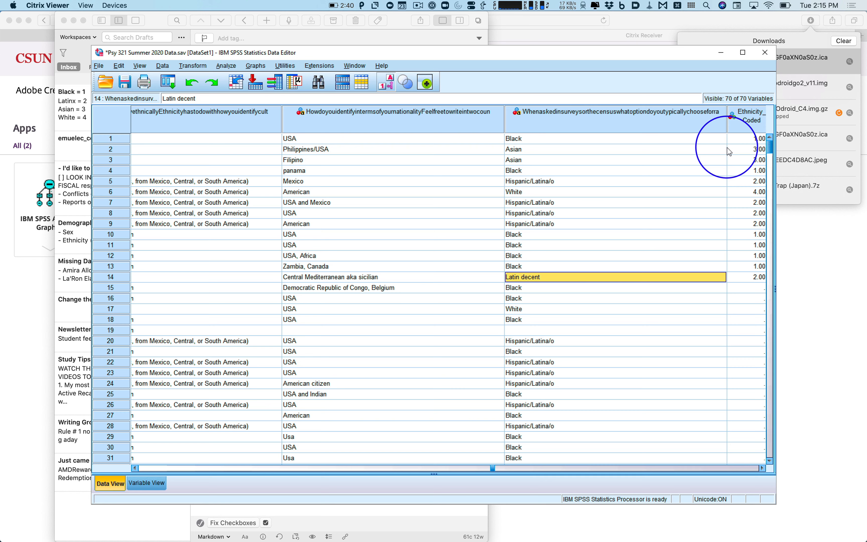
{"action": "key", "text": "Left"}
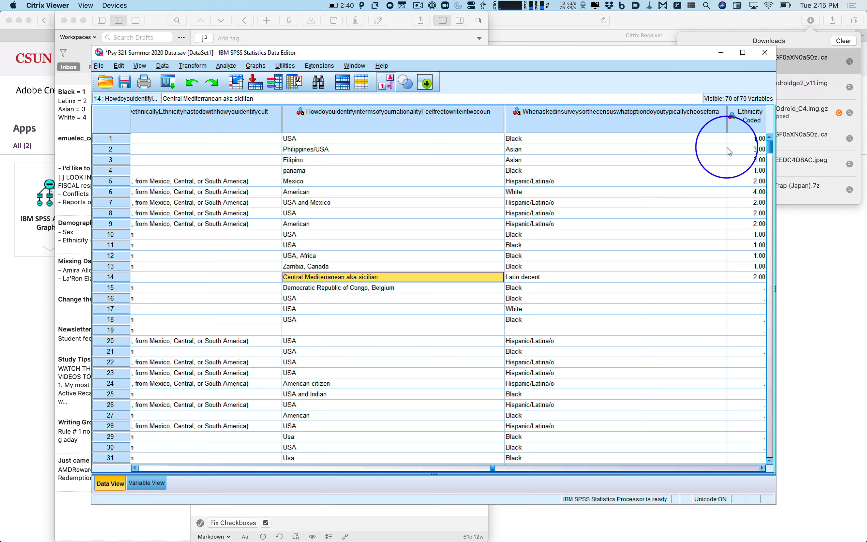
{"action": "key", "text": "Right"}
{"action": "key", "text": "Right"}
{"action": "key", "text": "Right"}
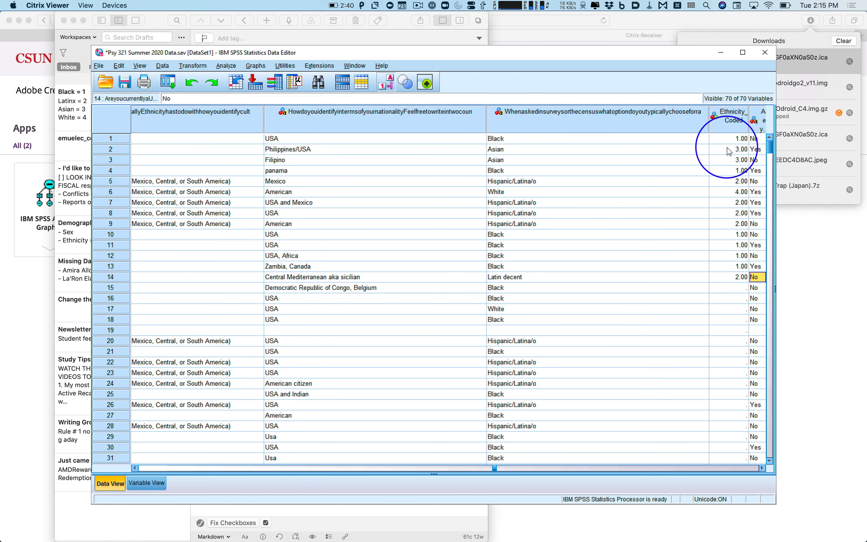
Clear the Ethnicity_Coded value of case 14 and keep that cell selected.
{"action": "key", "text": "Left"}
{"action": "key", "text": "BackSpace"}
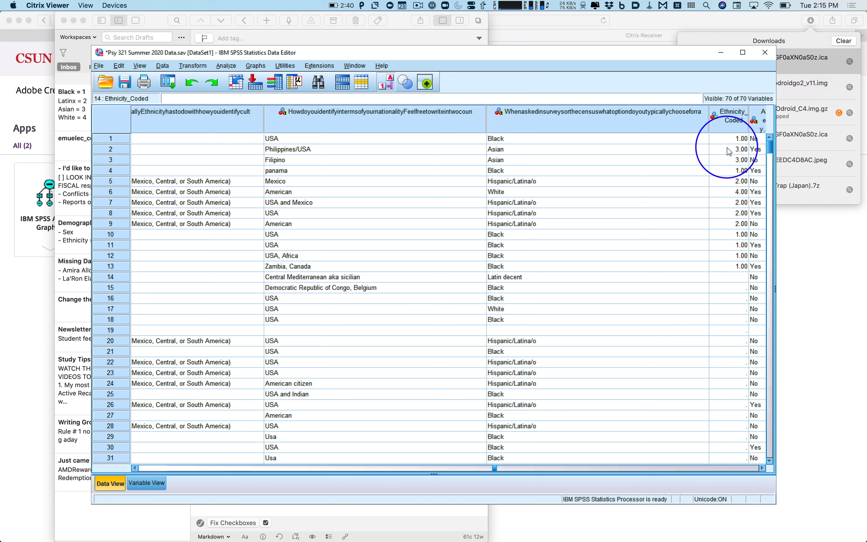
{"action": "key", "text": "Return"}
{"action": "key", "text": "Up"}
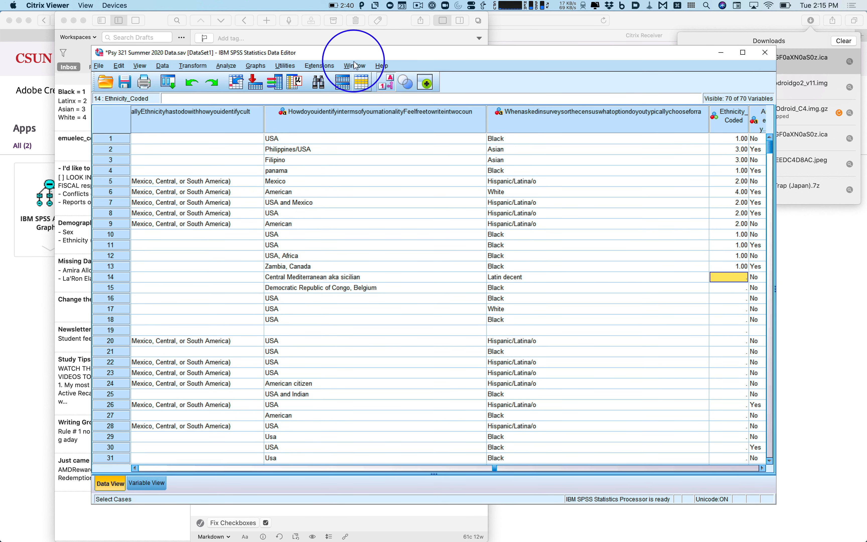
Switch to the coding key in Drafts and start a new line below Mixed = 6.
{"action": "left_click", "coordinate": [358, 41]}
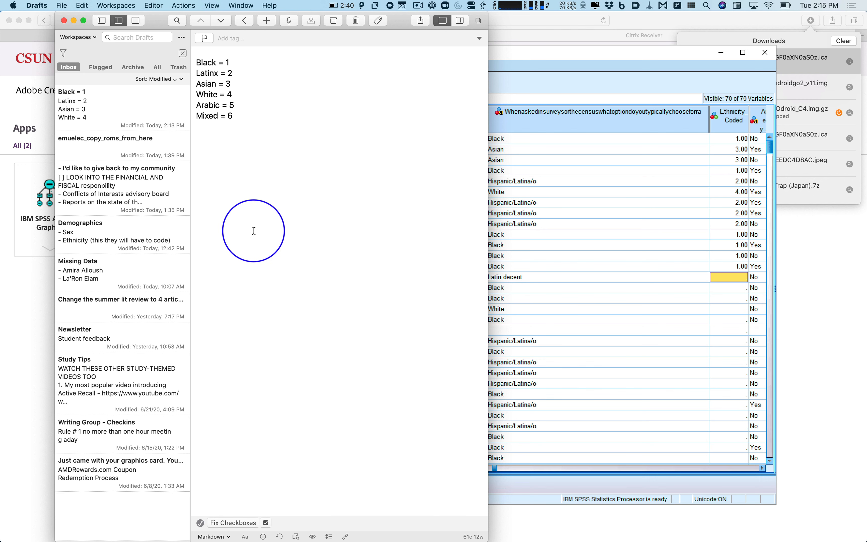
{"action": "left_click", "coordinate": [280, 117]}
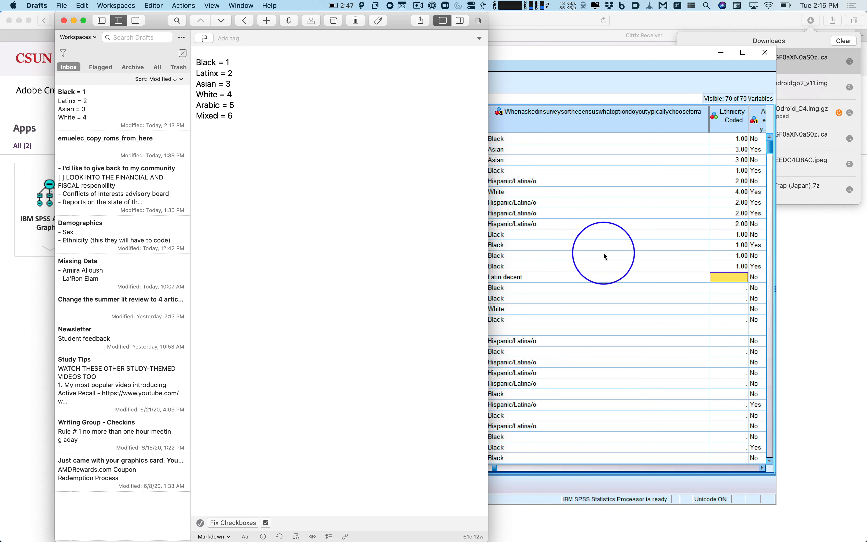
{"action": "key", "text": "Return"}
{"action": "type", "text": "Italian"}
{"action": "key", "text": "BackSpace"}
{"action": "key", "text": "BackSpace"}
{"action": "key", "text": "BackSpace"}
{"action": "key", "text": "BackSpace"}
{"action": "key", "text": "BackSpace"}
{"action": "key", "text": "BackSpace"}
{"action": "key", "text": "BackSpace"}
{"action": "key", "text": "BackSpace"}
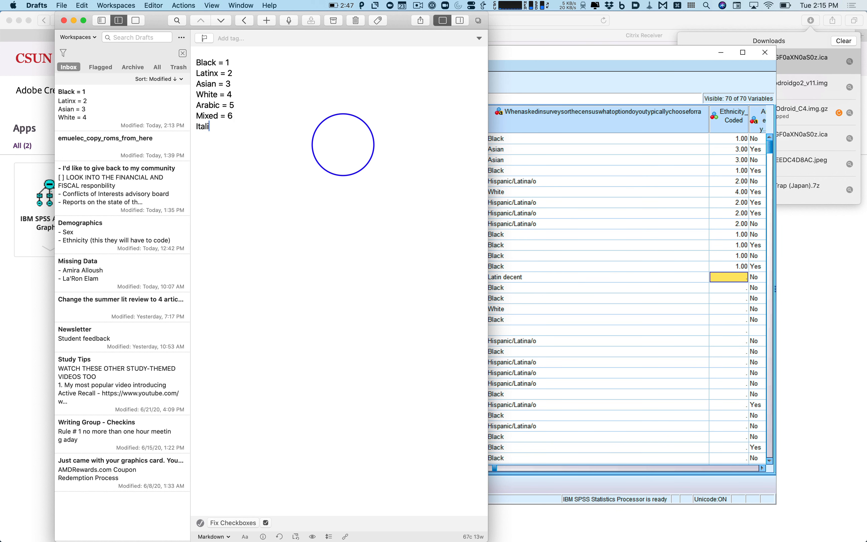
Add the line Western European = 7 to the key and change the White category to White American.
{"action": "type", "text": "Western European = 7"}
{"action": "left_click", "coordinate": [218, 95]}
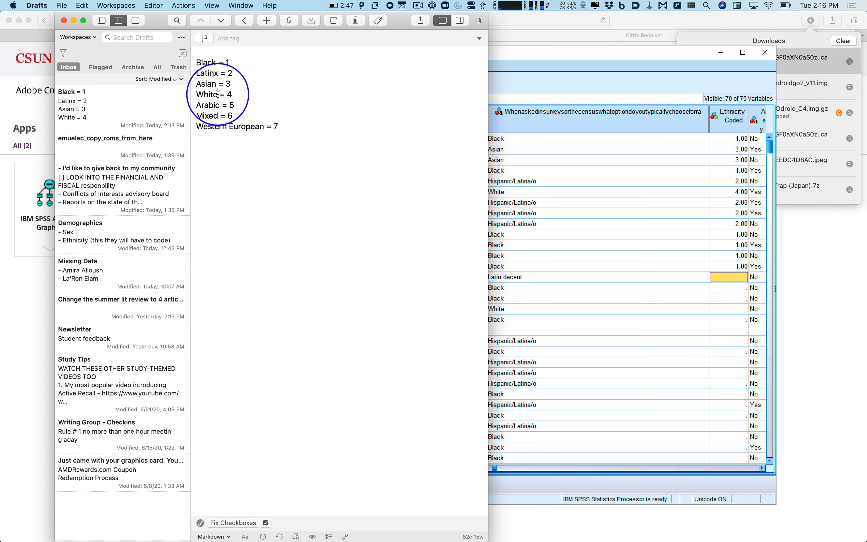
{"action": "type", "text": "American"}
Return to SPSS, show the variable definitions, recheck the Drafts key and open the value labels of Ethnicity_Coded.
{"action": "left_click", "coordinate": [556, 483]}
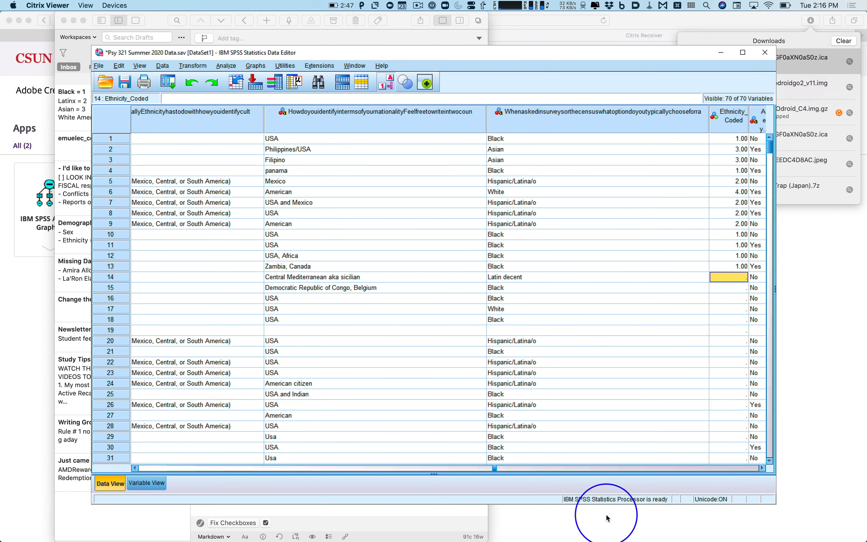
{"action": "left_click", "coordinate": [153, 482]}
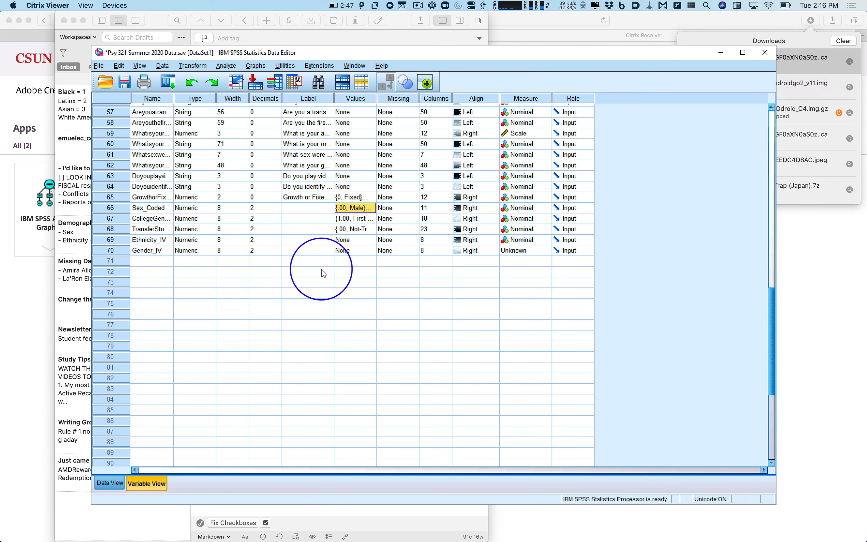
{"action": "left_click", "coordinate": [324, 36]}
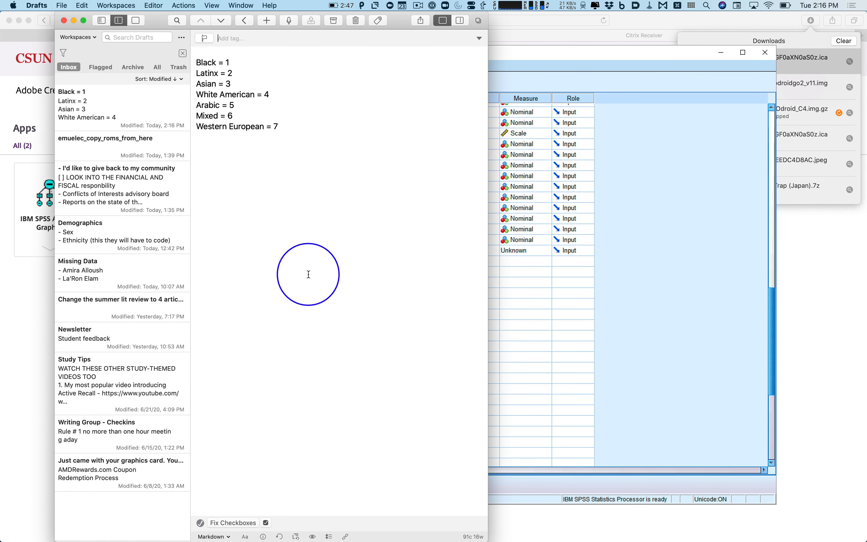
{"action": "left_click", "coordinate": [551, 307]}
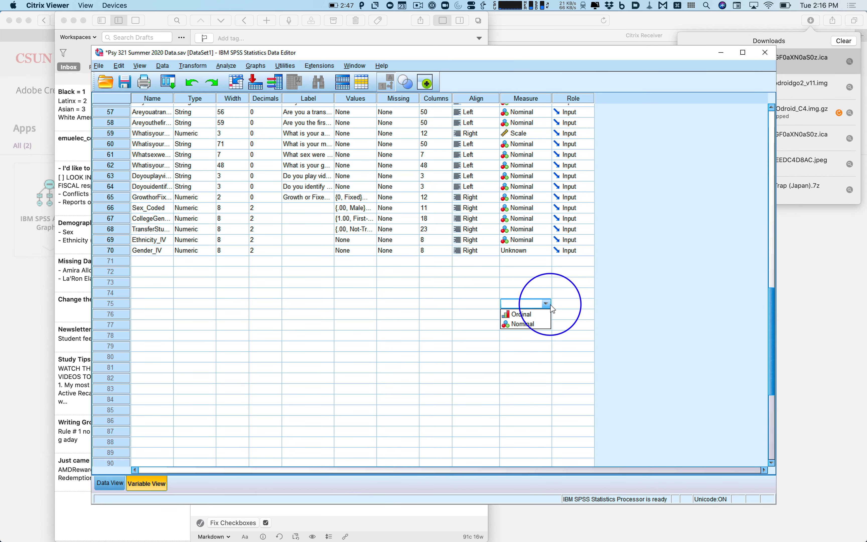
{"action": "scroll", "coordinate": [303, 197], "scroll_direction": "up", "scroll_amount": 6}
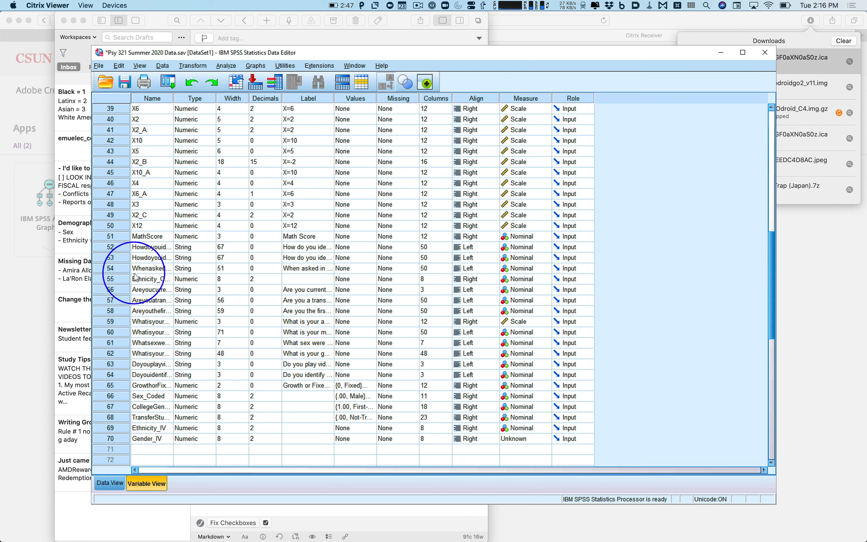
{"action": "left_click", "coordinate": [148, 276]}
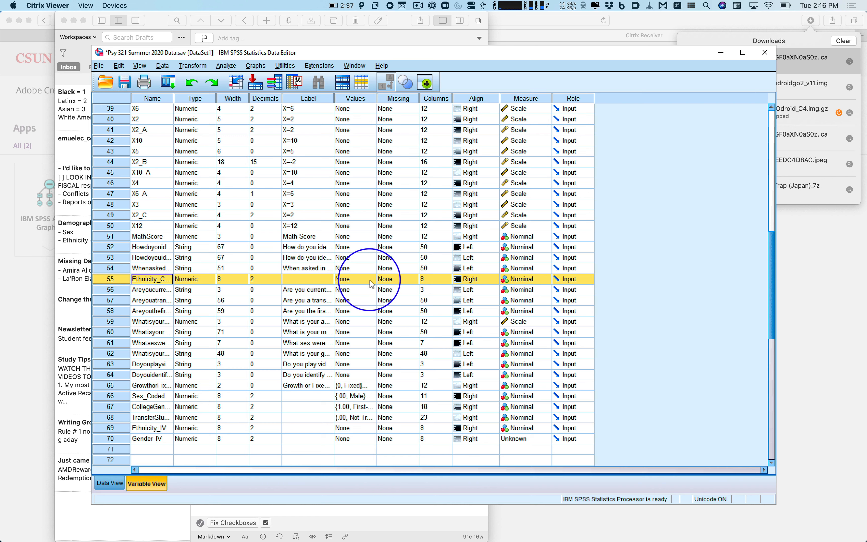
{"action": "left_click", "coordinate": [358, 283]}
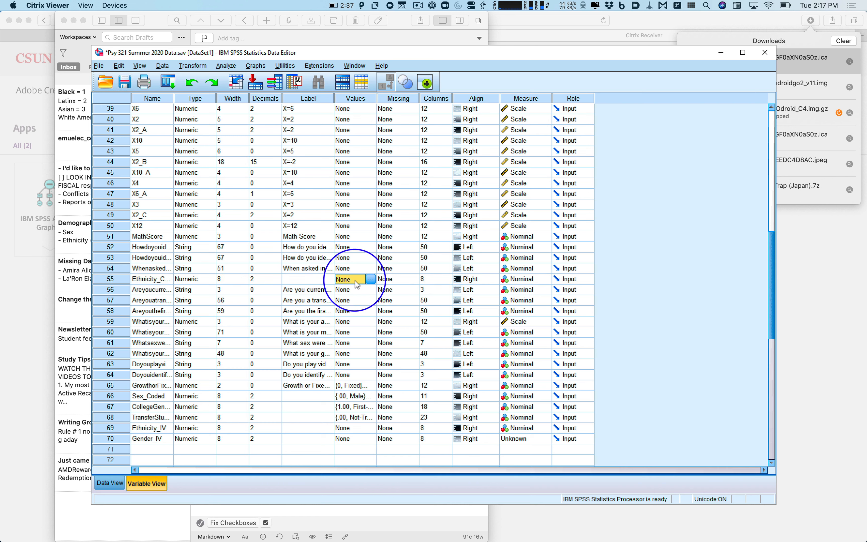
{"action": "left_click", "coordinate": [372, 281]}
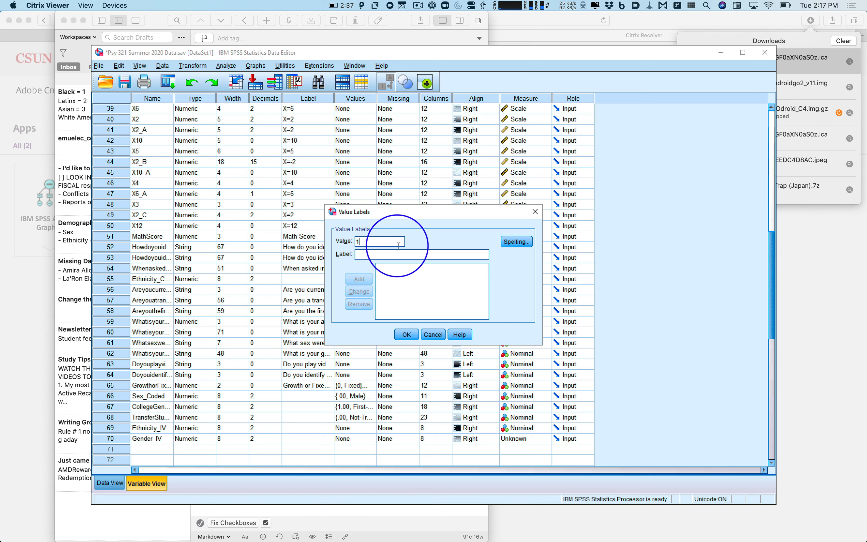
Add the label Black for value 1 to the Ethnicity_Coded value labels.
{"action": "type", "text": "Blac"}
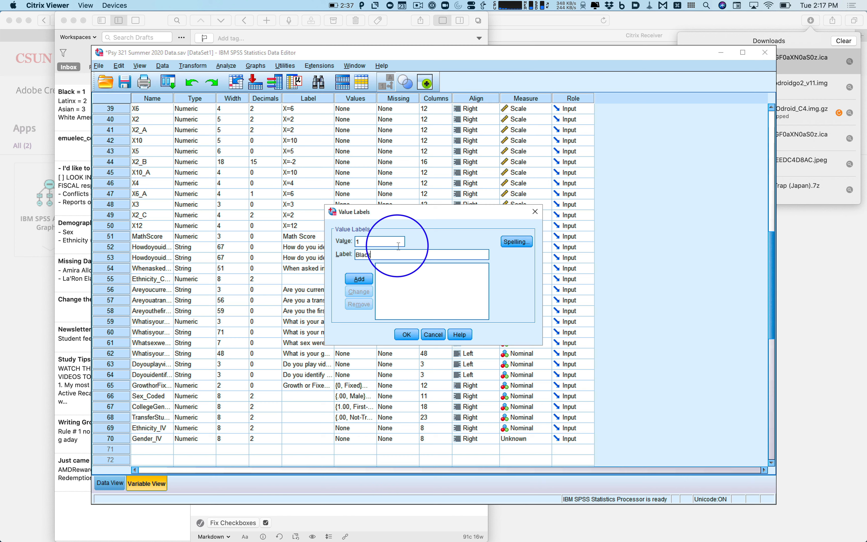
{"action": "type", "text": "k"}
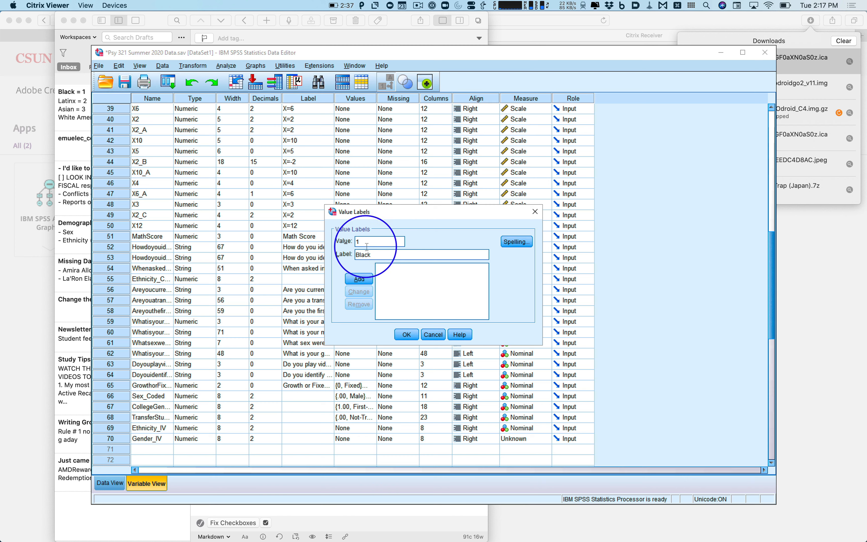
{"action": "left_click", "coordinate": [359, 279]}
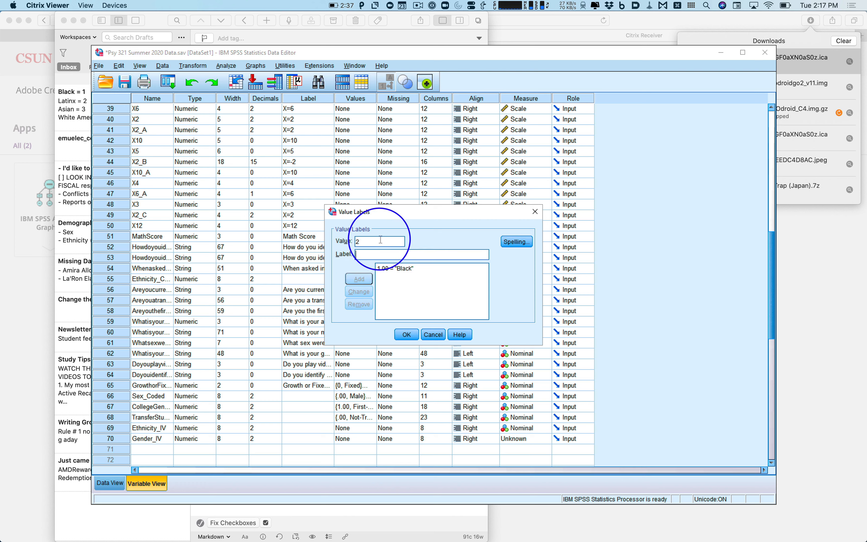
Add the labels Latinx for value 2 and Asian for value 3 to the Ethnicity_Coded value labels.
{"action": "type", "text": "Latinx"}
{"action": "left_click", "coordinate": [366, 281]}
{"action": "type", "text": "Asian"}
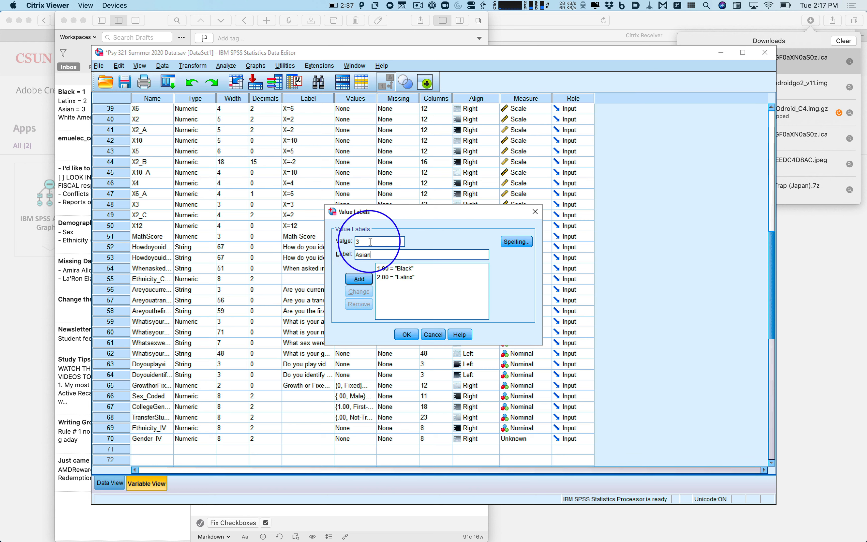
{"action": "left_click", "coordinate": [359, 279]}
Add the label White for value 4 and apply the Ethnicity_Coded value labels.
{"action": "type", "text": "4"}
{"action": "left_click", "coordinate": [374, 255]}
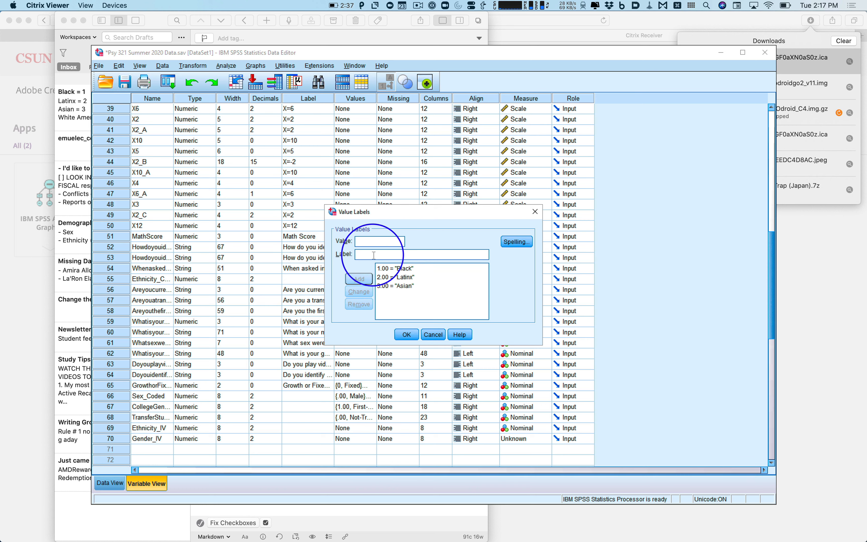
{"action": "type", "text": "White"}
{"action": "left_click", "coordinate": [362, 280]}
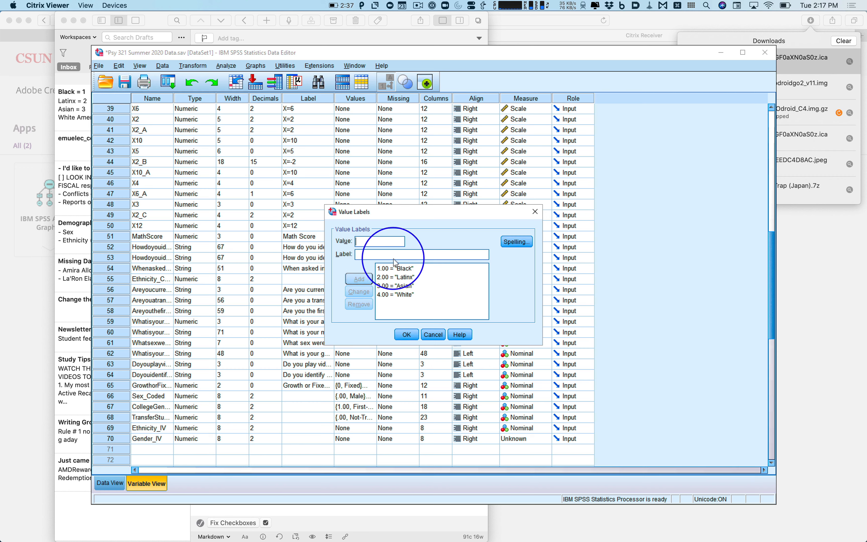
{"action": "left_click", "coordinate": [400, 335]}
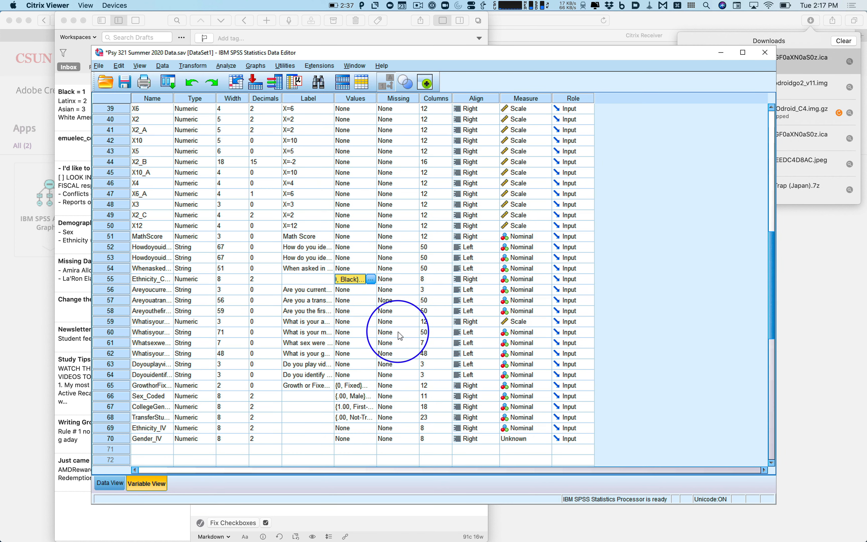
Return to the case data and code case 14 (Latin decent) as Latinx in Ethnicity_Coded.
{"action": "left_click", "coordinate": [120, 484]}
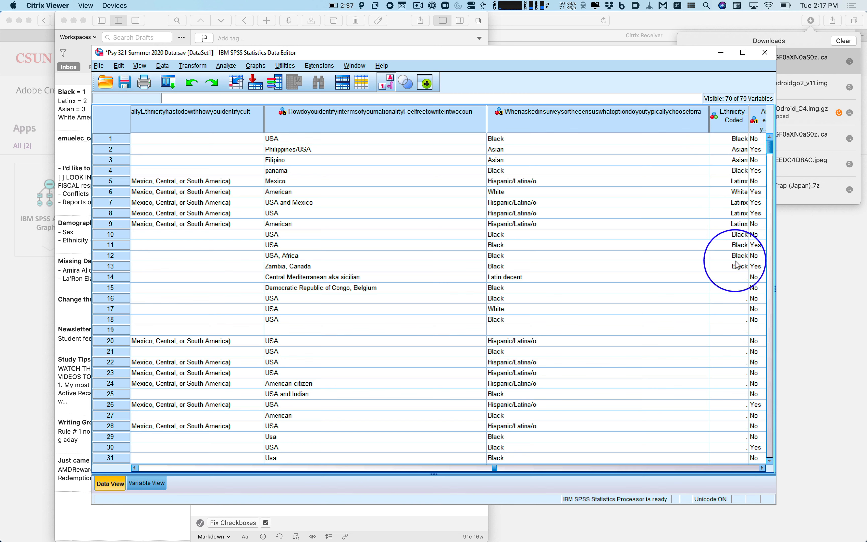
{"action": "left_click", "coordinate": [729, 282]}
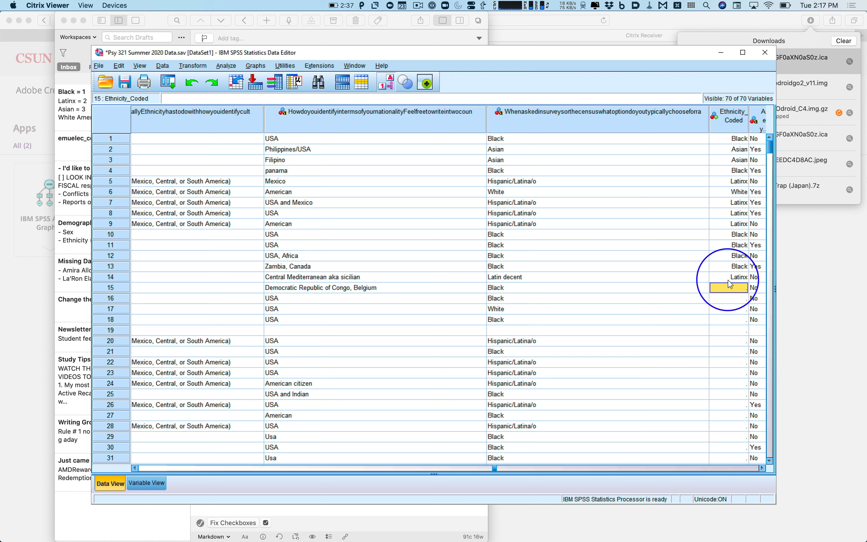
Try to enter code 6 in Ethnicity_Coded for case 33, the Middle Eastern respondent, with value labels displayed.
{"action": "key", "text": "Down"}
{"action": "key", "text": "Down"}
{"action": "key", "text": "Down"}
{"action": "key", "text": "Down"}
{"action": "key", "text": "Down"}
{"action": "key", "text": "Down"}
{"action": "key", "text": "Down"}
{"action": "key", "text": "Down"}
{"action": "key", "text": "Down"}
{"action": "key", "text": "Down"}
{"action": "key", "text": "Down"}
{"action": "key", "text": "Down"}
{"action": "key", "text": "Down"}
{"action": "key", "text": "Down"}
{"action": "key", "text": "Down"}
{"action": "key", "text": "Down"}
{"action": "key", "text": "Down"}
{"action": "key", "text": "Down"}
{"action": "key", "text": "Down"}
{"action": "key", "text": "Down"}
{"action": "key", "text": "Down"}
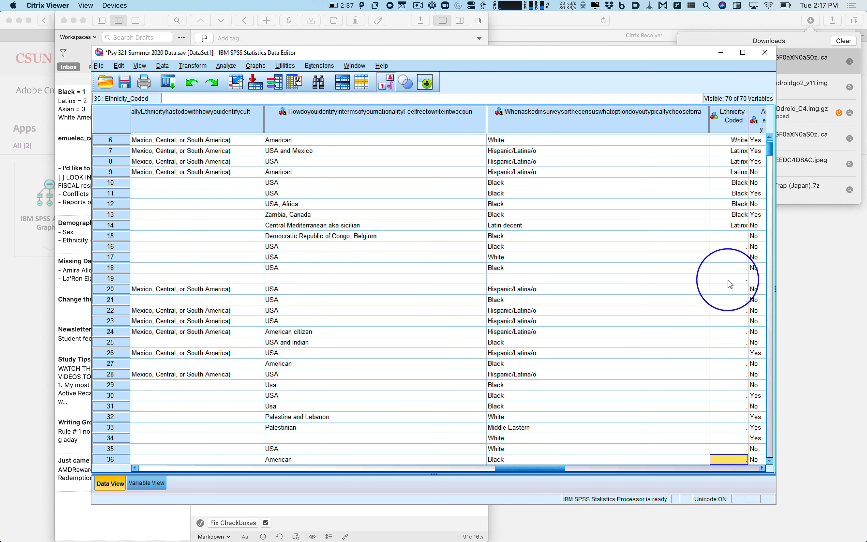
{"action": "key", "text": "Up"}
{"action": "key", "text": "Up"}
{"action": "key", "text": "Up"}
{"action": "key", "text": "Up"}
{"action": "key", "text": "Down"}
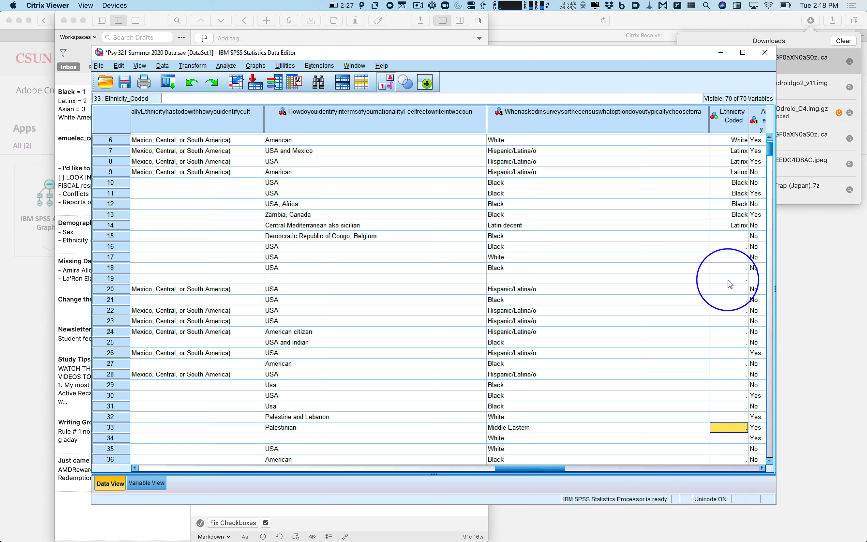
{"action": "type", "text": "5"}
{"action": "key", "text": "BackSpace"}
{"action": "type", "text": "6"}
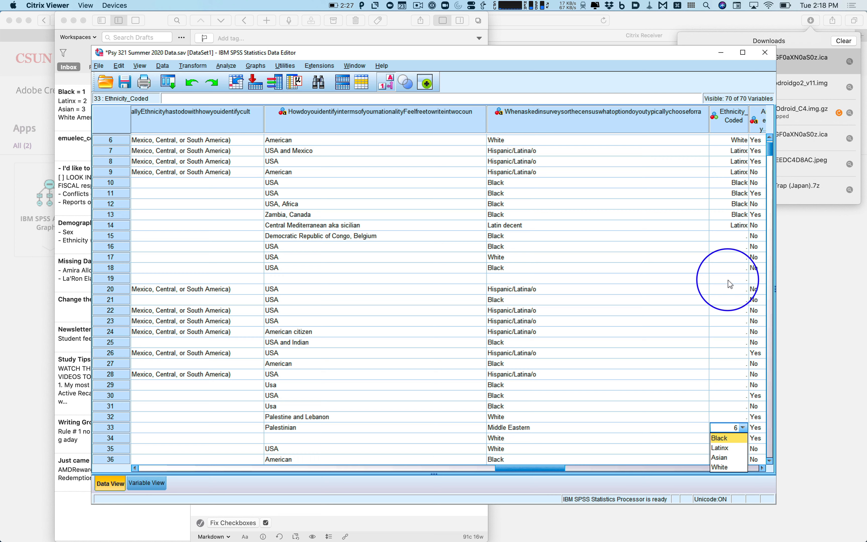
{"action": "key", "text": "Return"}
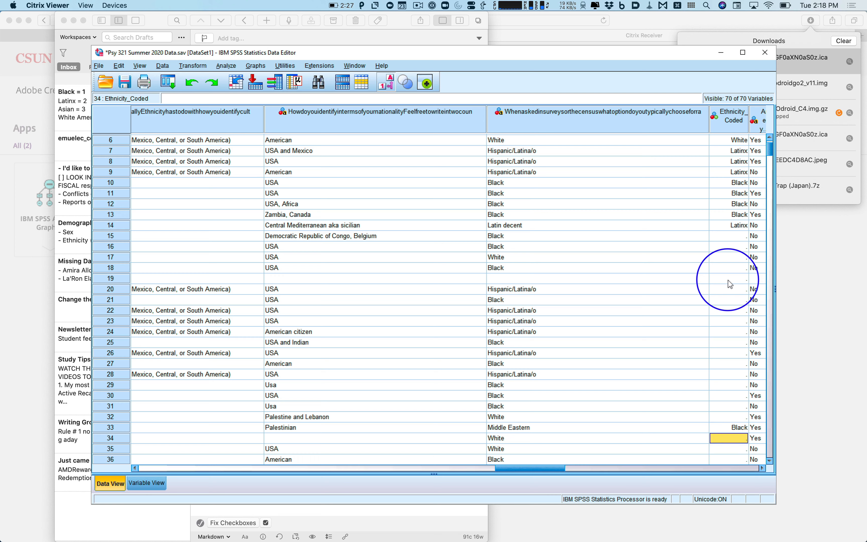
Display numeric codes instead of value labels and set Ethnicity_Coded to 6 for case 33.
{"action": "key", "text": "Up"}
{"action": "left_click", "coordinate": [386, 83]}
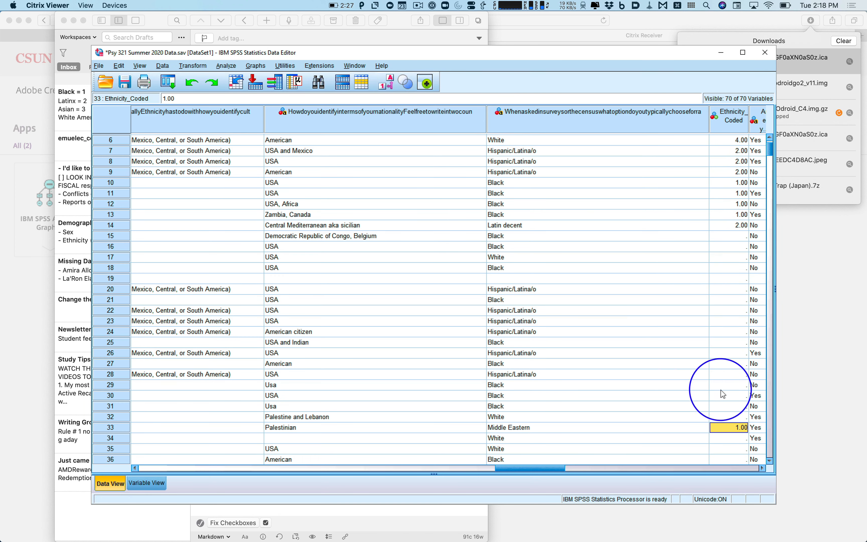
{"action": "left_click", "coordinate": [729, 449]}
{"action": "left_click", "coordinate": [725, 430]}
{"action": "type", "text": "6"}
{"action": "key", "text": "Return"}
{"action": "left_click", "coordinate": [730, 431]}
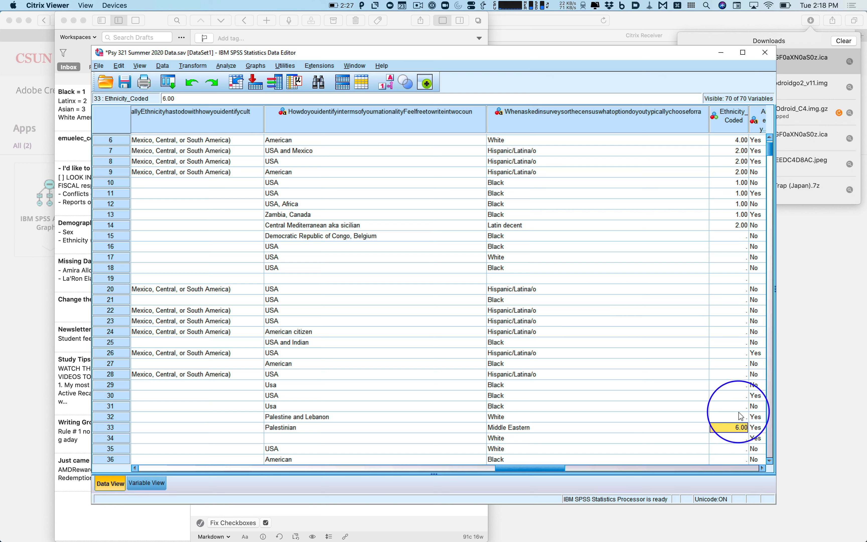
{"action": "left_click", "coordinate": [386, 83]}
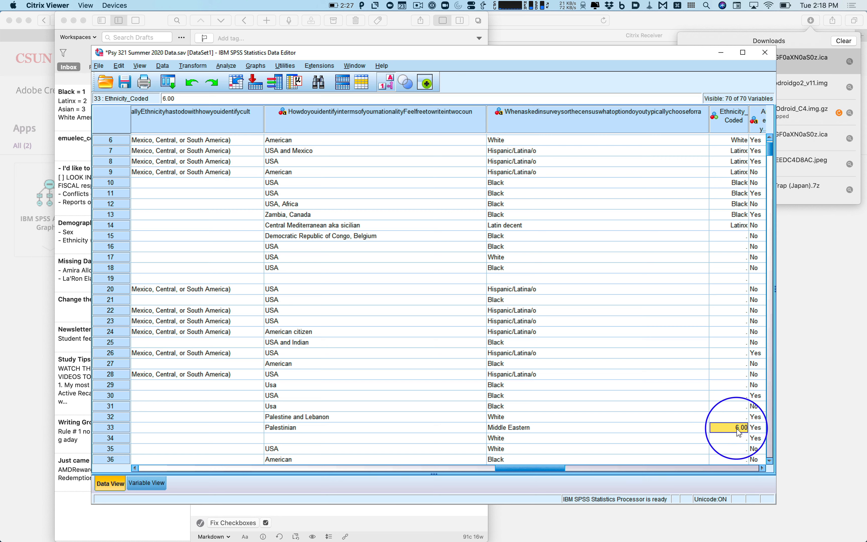
{"action": "left_click", "coordinate": [389, 89]}
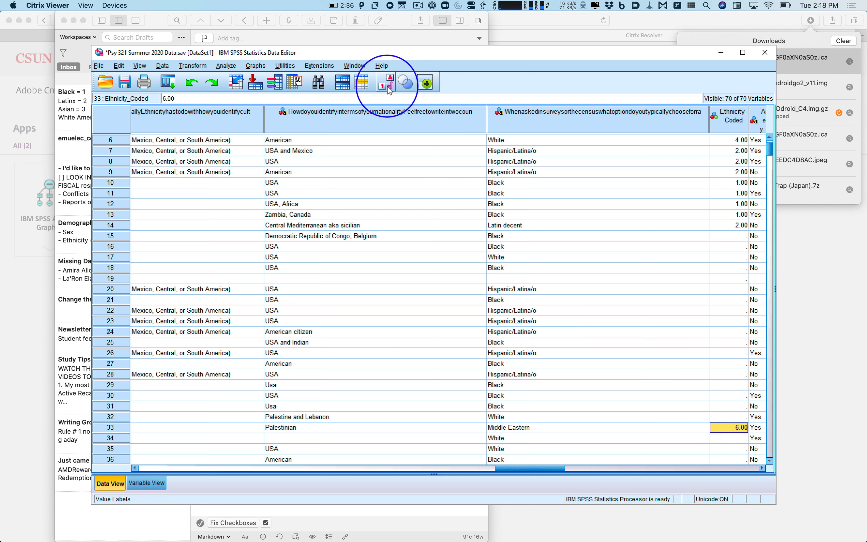
Enlarge the data editor window and widen the Ethnicity_IV column enough to show its full name on one line.
{"action": "scroll", "coordinate": [537, 409], "scroll_direction": "down", "scroll_amount": 2}
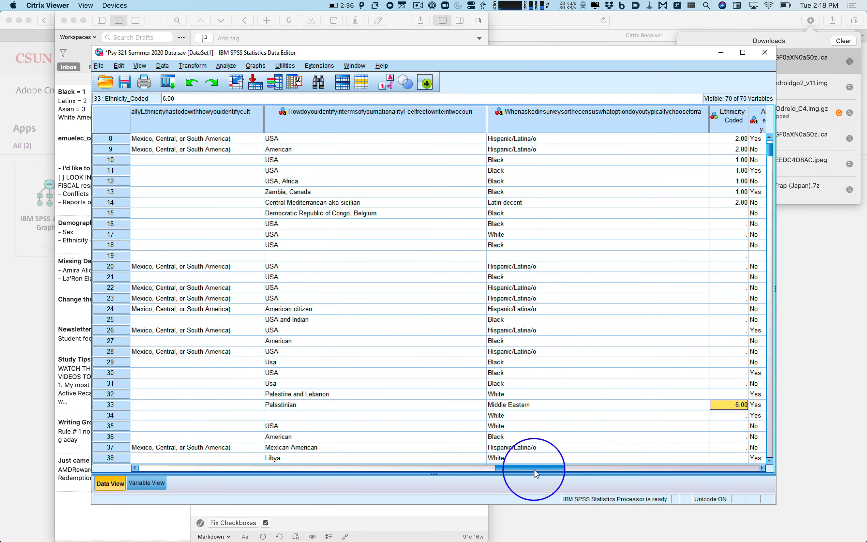
{"action": "left_click_drag", "start_coordinate": [534, 470], "coordinate": [723, 466]}
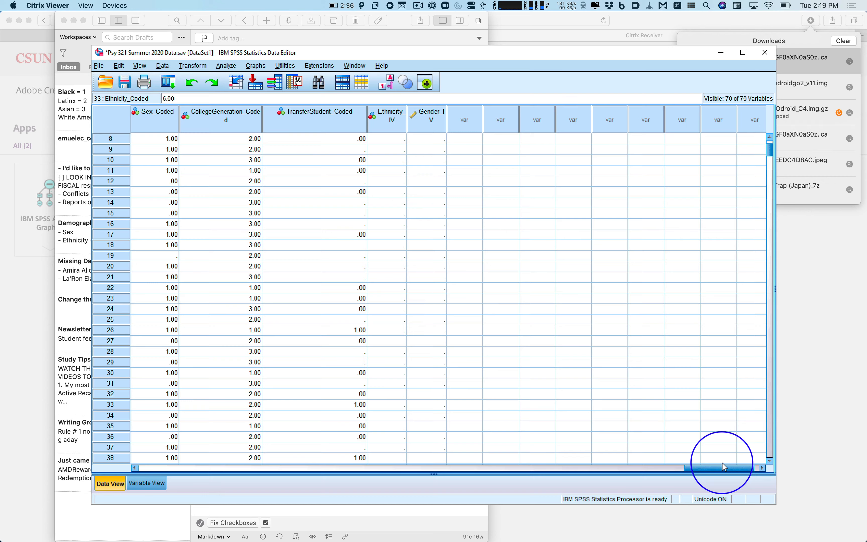
{"action": "left_click_drag", "start_coordinate": [515, 54], "coordinate": [475, 45]}
{"action": "left_click", "coordinate": [752, 43]}
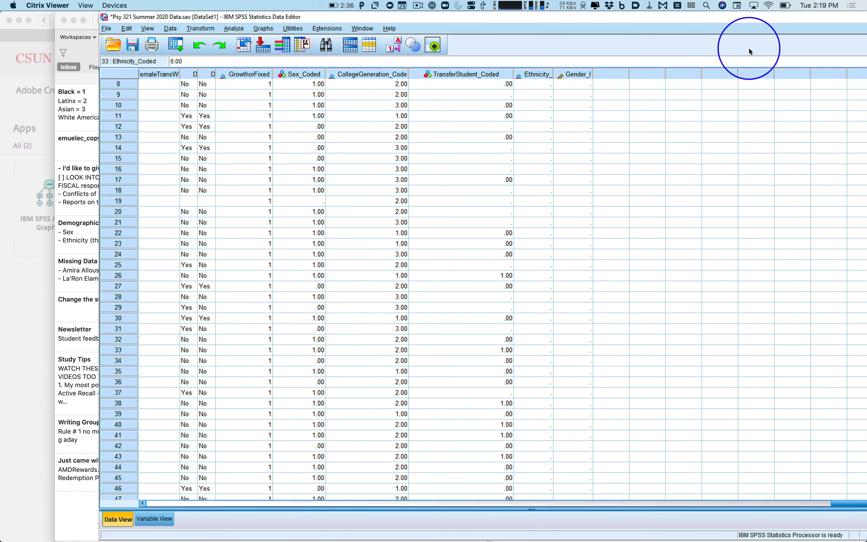
{"action": "left_click_drag", "start_coordinate": [554, 76], "coordinate": [624, 73]}
Move the Ethnicity_IV variable so that it sits directly after Ethnicity_Coded.
{"action": "left_click", "coordinate": [549, 79]}
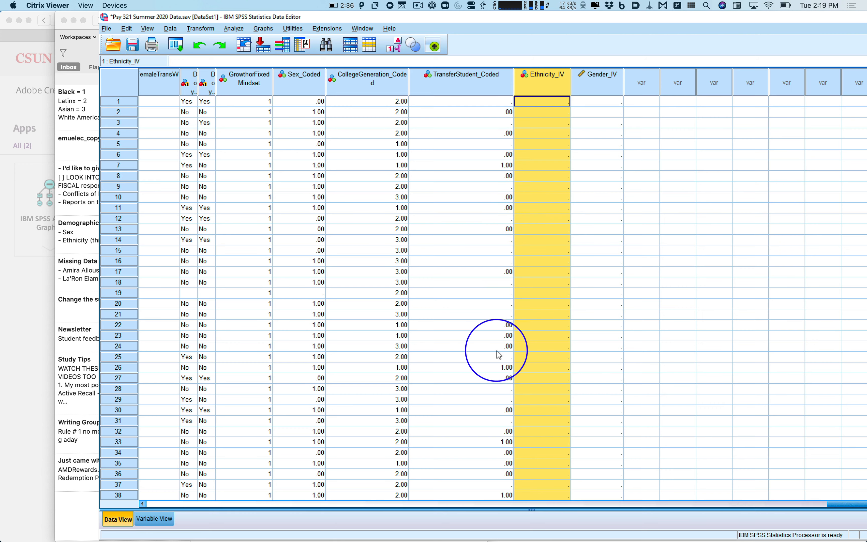
{"action": "left_click_drag", "start_coordinate": [837, 504], "coordinate": [805, 502]}
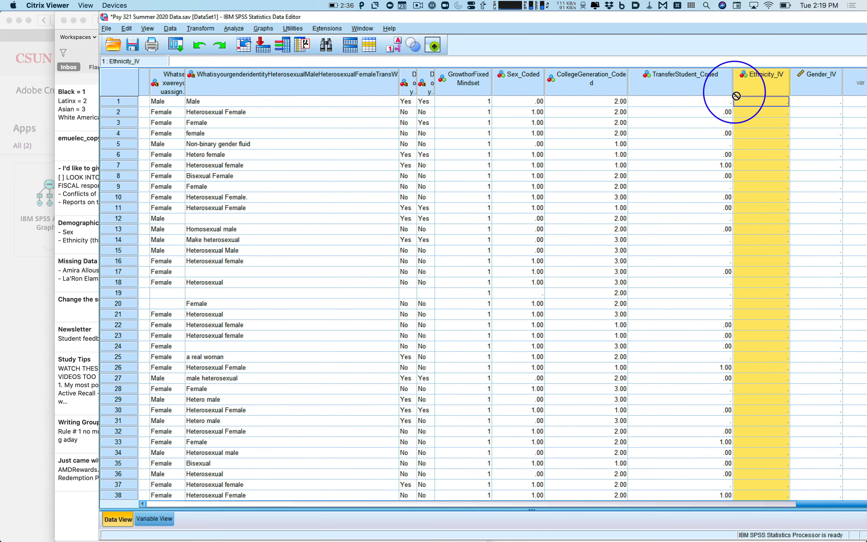
{"action": "left_click_drag", "start_coordinate": [736, 95], "coordinate": [165, 92]}
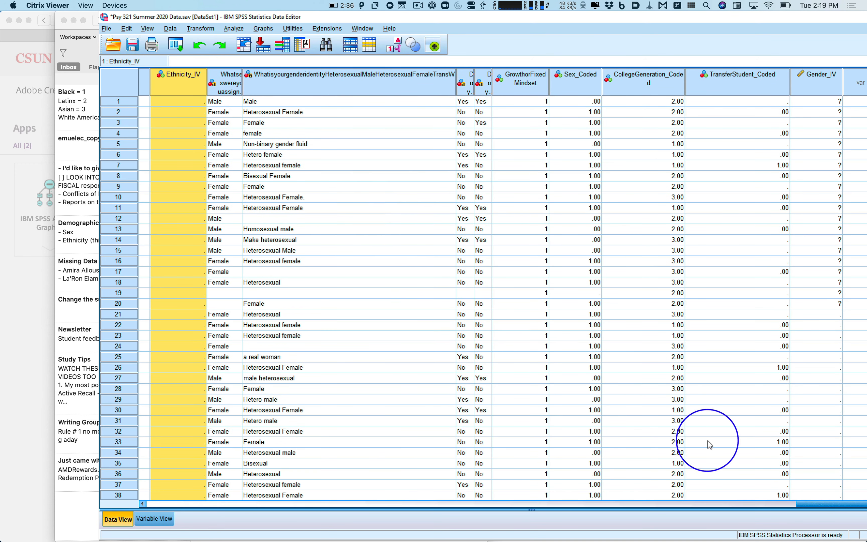
{"action": "left_click_drag", "start_coordinate": [816, 506], "coordinate": [725, 504]}
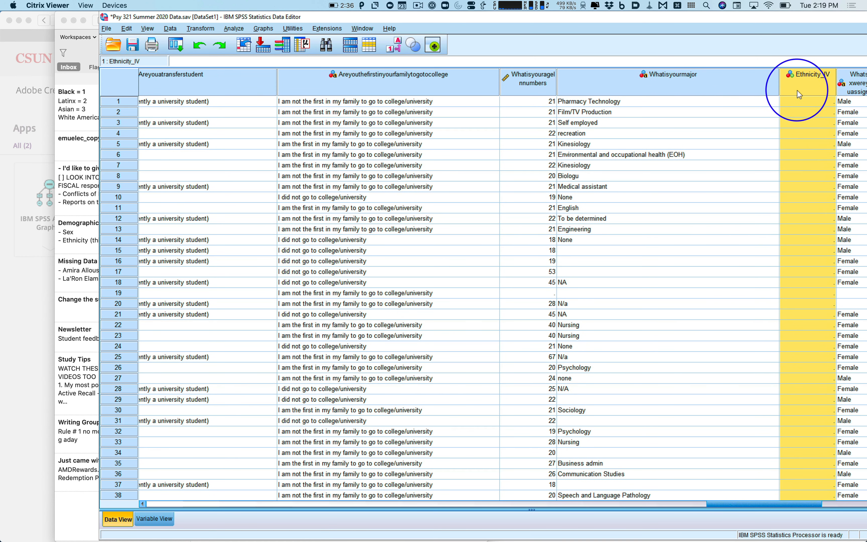
{"action": "left_click_drag", "start_coordinate": [798, 91], "coordinate": [278, 83]}
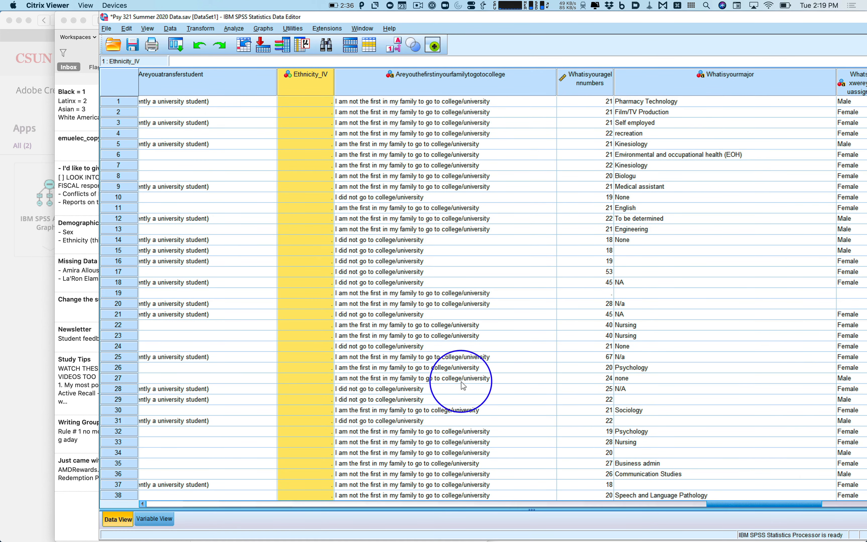
{"action": "left_click_drag", "start_coordinate": [769, 501], "coordinate": [699, 501]}
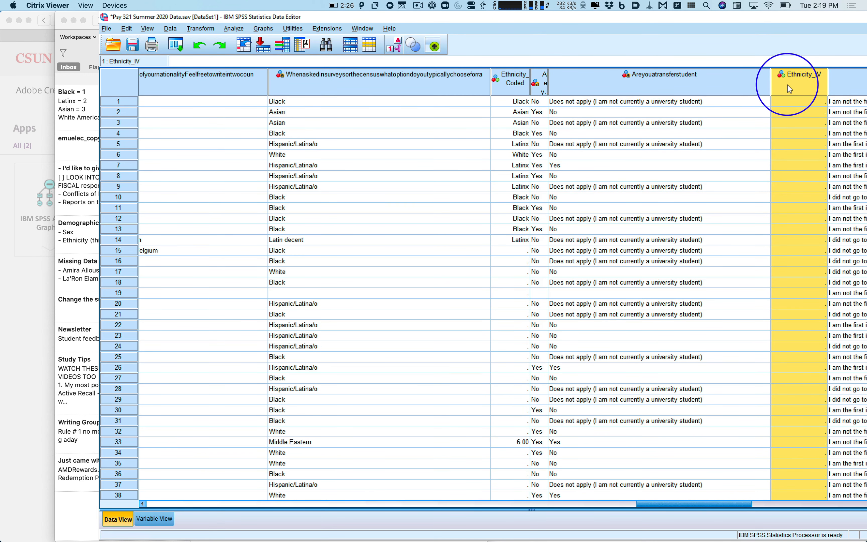
{"action": "left_click_drag", "start_coordinate": [548, 87], "coordinate": [525, 81]}
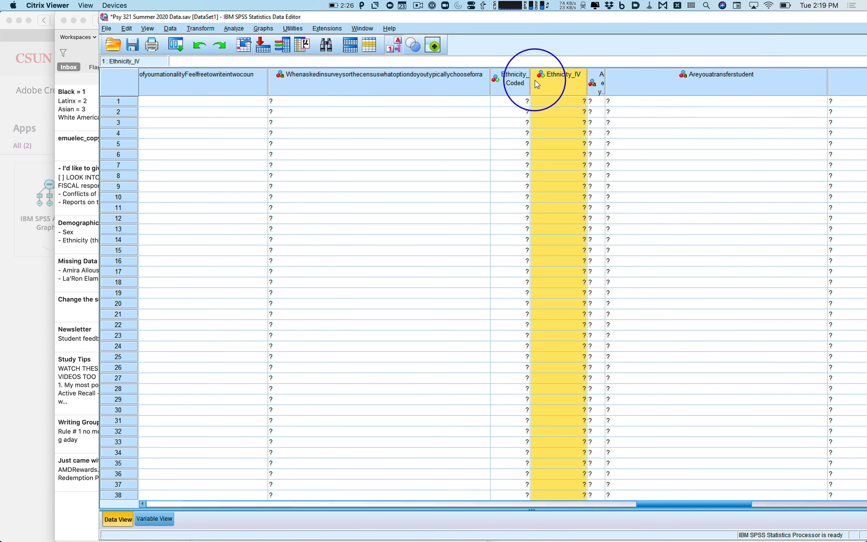
Enter 1 in Ethnicity_IV for case 17, whose census choice is White.
{"action": "left_click", "coordinate": [561, 105]}
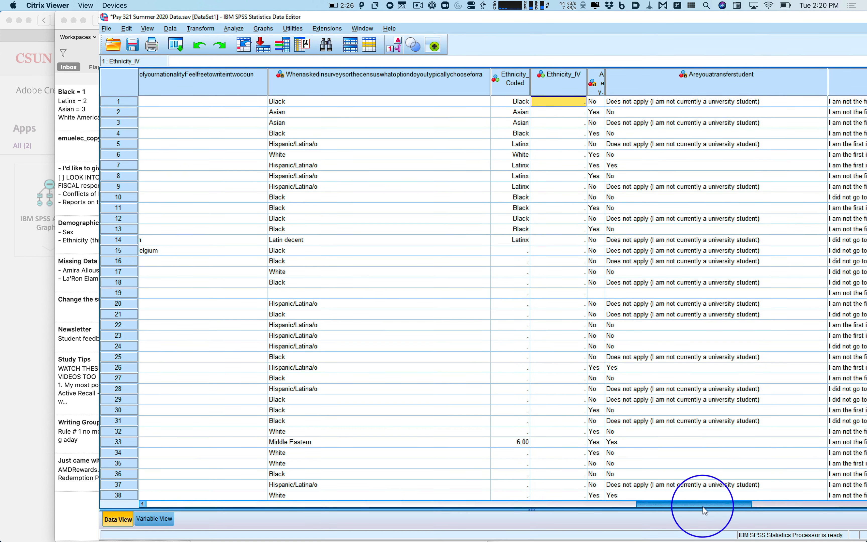
{"action": "left_click_drag", "start_coordinate": [703, 506], "coordinate": [684, 506]}
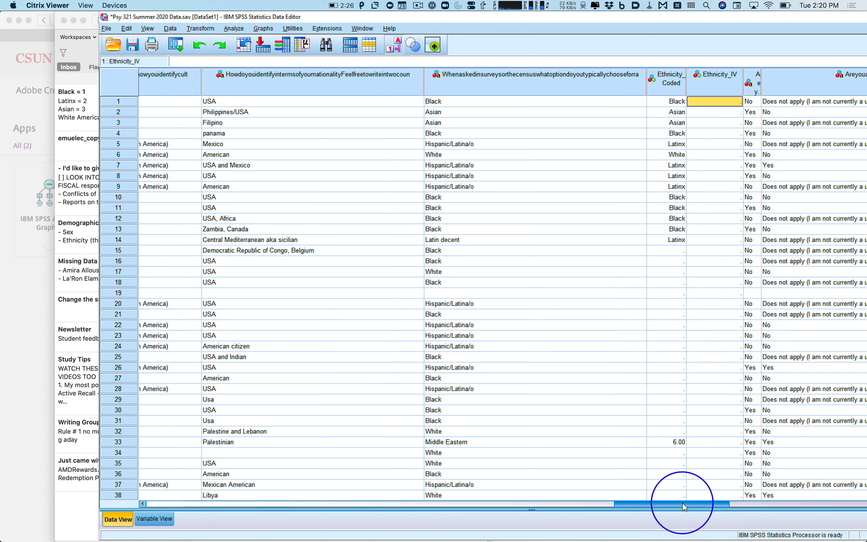
{"action": "key", "text": "Down"}
{"action": "key", "text": "Down"}
{"action": "key", "text": "Down"}
{"action": "key", "text": "Down"}
{"action": "key", "text": "Up"}
{"action": "key", "text": "Up"}
{"action": "key", "text": "Up"}
{"action": "key", "text": "Down"}
{"action": "key", "text": "Up"}
{"action": "key", "text": "Up"}
{"action": "key", "text": "Down"}
{"action": "key", "text": "Down"}
{"action": "key", "text": "Down"}
{"action": "key", "text": "Down"}
{"action": "key", "text": "Down"}
{"action": "key", "text": "Down"}
{"action": "key", "text": "Down"}
{"action": "key", "text": "Down"}
{"action": "key", "text": "Down"}
{"action": "key", "text": "Down"}
{"action": "key", "text": "Down"}
{"action": "key", "text": "Down"}
{"action": "key", "text": "Down"}
{"action": "key", "text": "Down"}
{"action": "key", "text": "Down"}
{"action": "key", "text": "Down"}
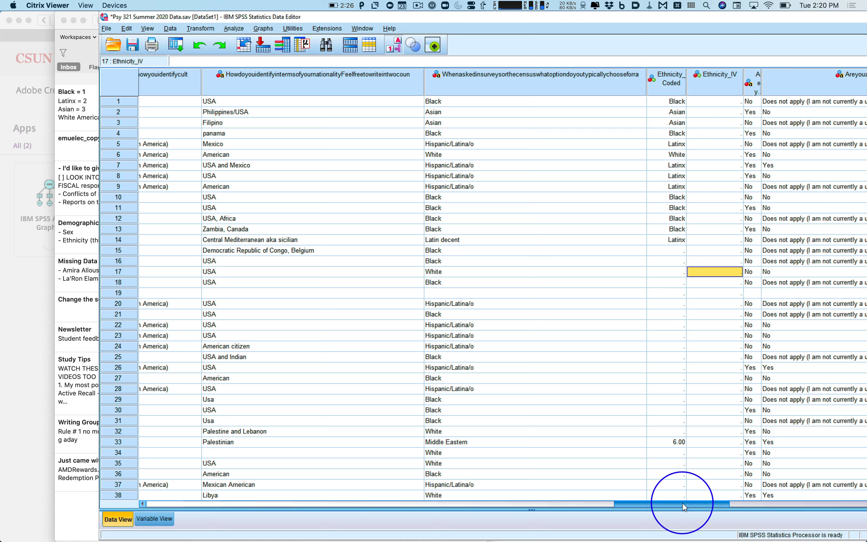
{"action": "type", "text": "1"}
{"action": "key", "text": "Return"}
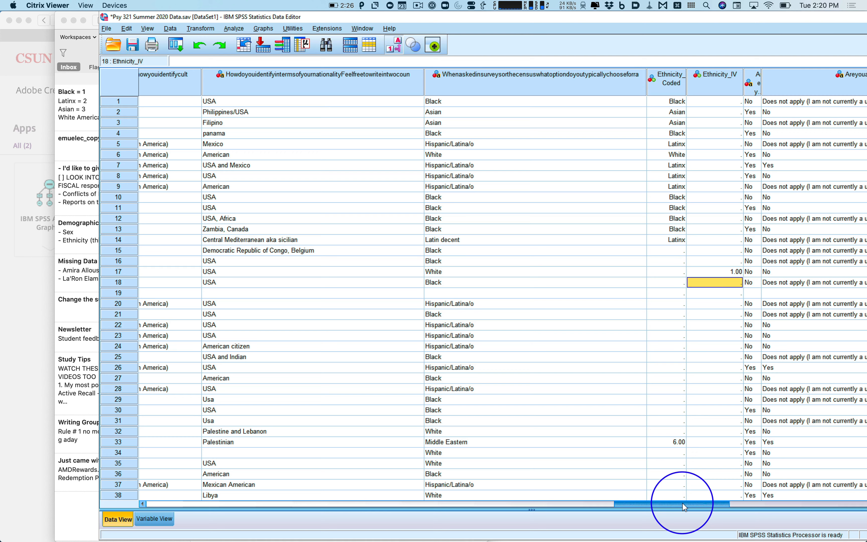
Look through the cases below case 17 in the Ethnicity_IV column, down to case 30.
{"action": "key", "text": "Down"}
{"action": "key", "text": "Down"}
{"action": "key", "text": "Down"}
{"action": "key", "text": "Down"}
{"action": "key", "text": "Down"}
{"action": "key", "text": "Down"}
{"action": "key", "text": "Down"}
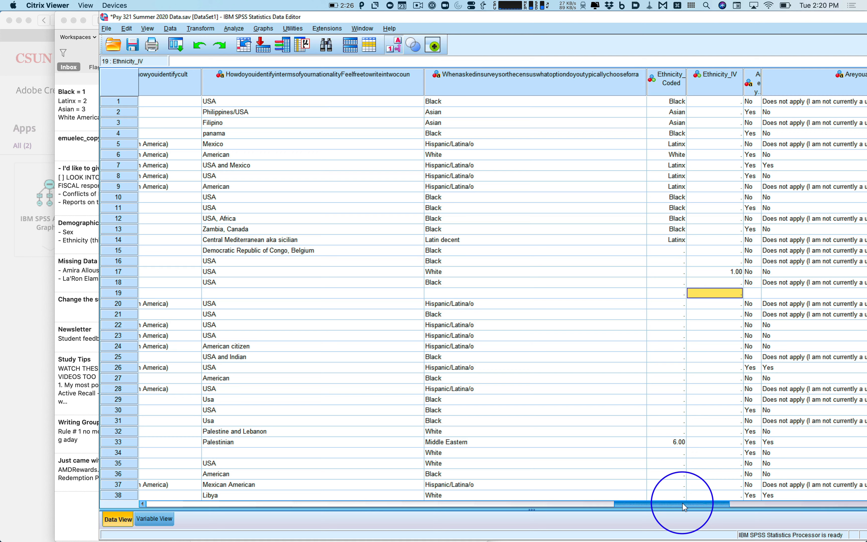
{"action": "key", "text": "Down"}
{"action": "key", "text": "Down"}
{"action": "key", "text": "Down"}
{"action": "key", "text": "Down"}
{"action": "key", "text": "Down"}
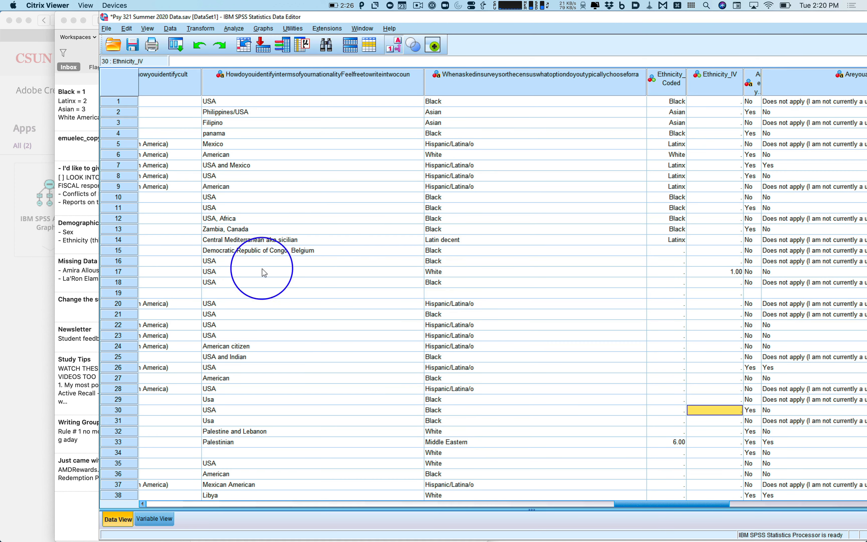
Compare the answers in the census option, ethnic identification and nationality columns with the coded ethnicity columns.
{"action": "left_click", "coordinate": [452, 82]}
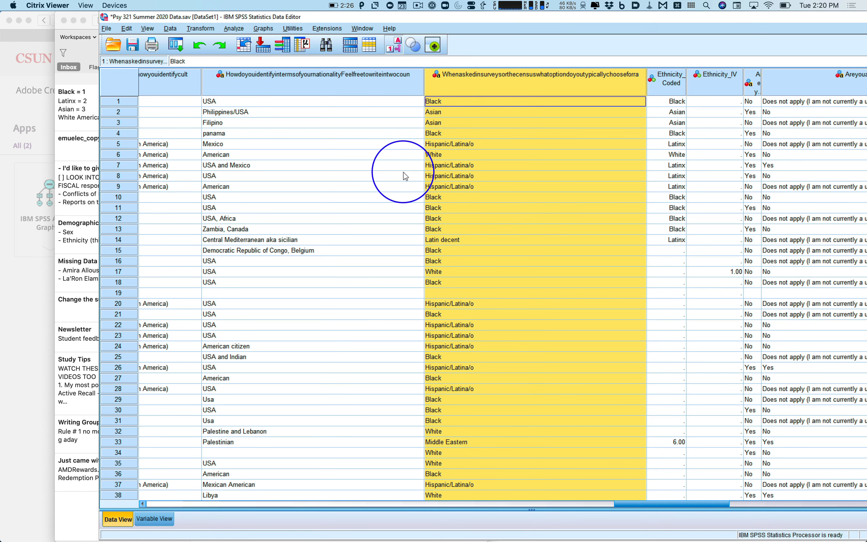
{"action": "left_click_drag", "start_coordinate": [645, 506], "coordinate": [623, 506]}
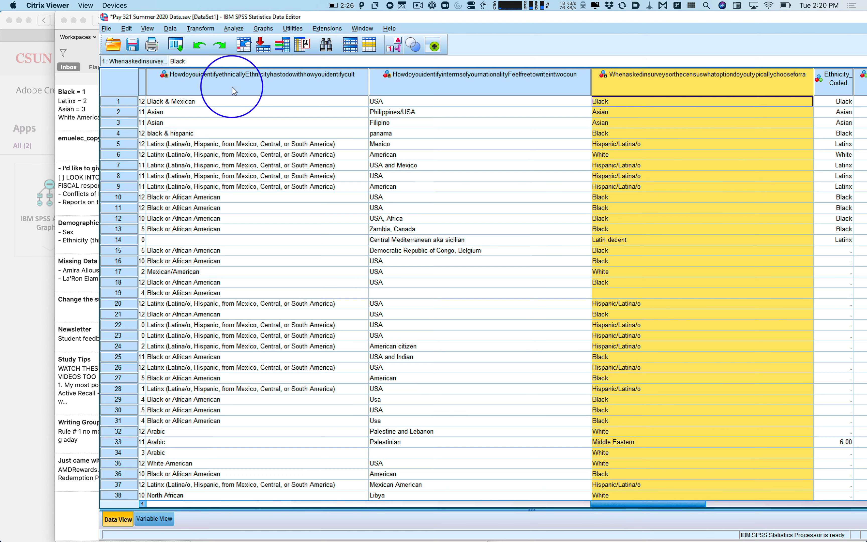
{"action": "left_click", "coordinate": [244, 86]}
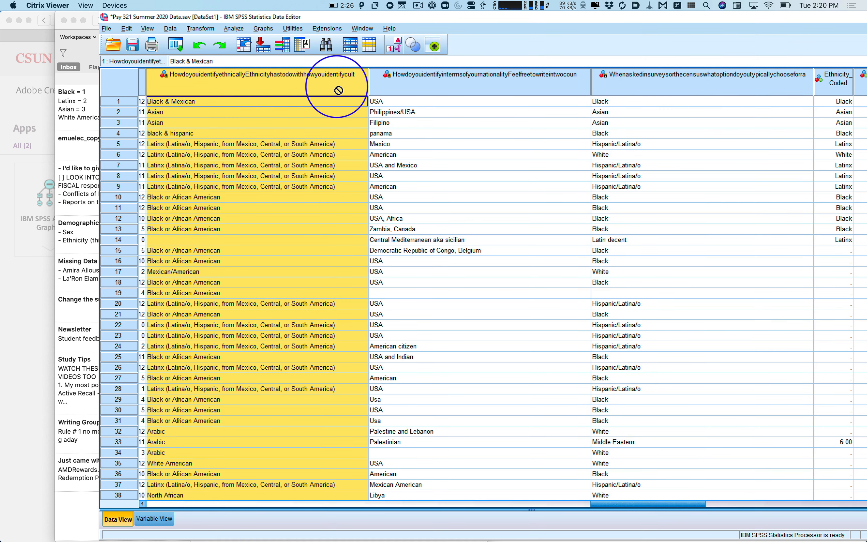
{"action": "left_click", "coordinate": [395, 85]}
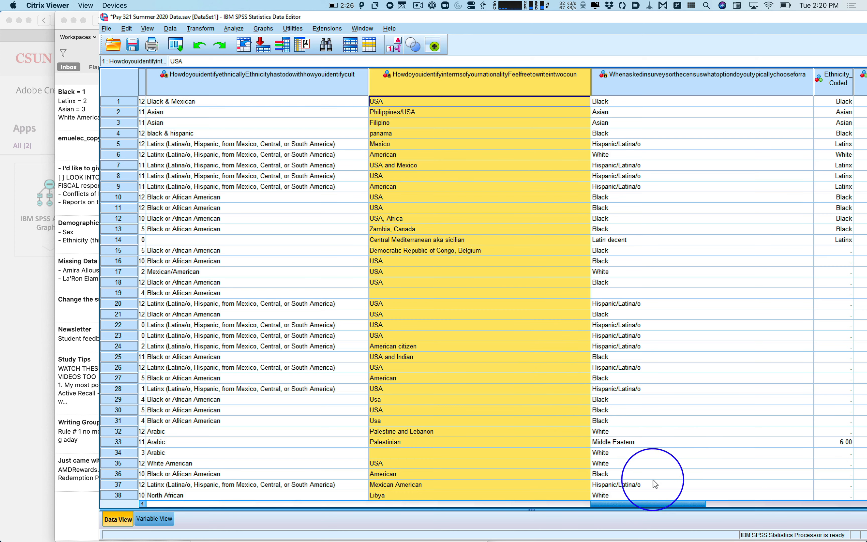
{"action": "left_click_drag", "start_coordinate": [681, 508], "coordinate": [712, 508]}
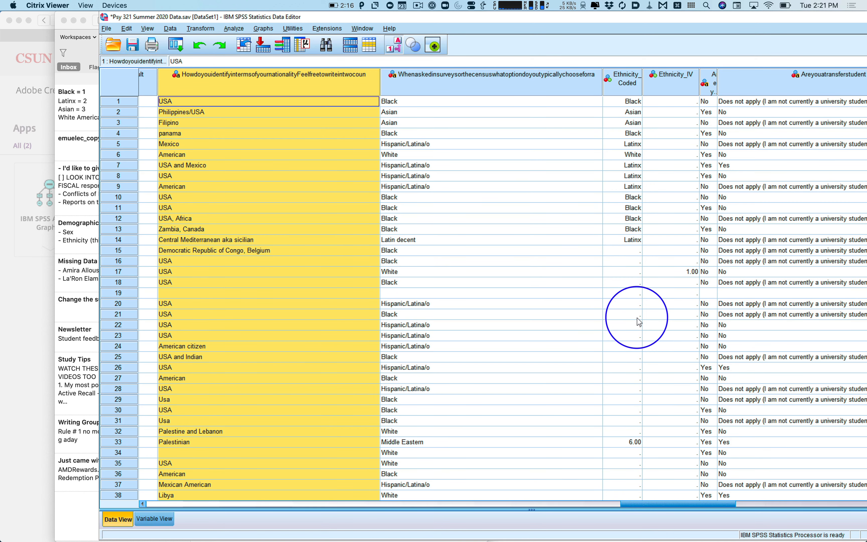
Look through the first 16 cases in the Ethnicity_IV column, checking each against its census option and coded ethnicity.
{"action": "left_click", "coordinate": [681, 102]}
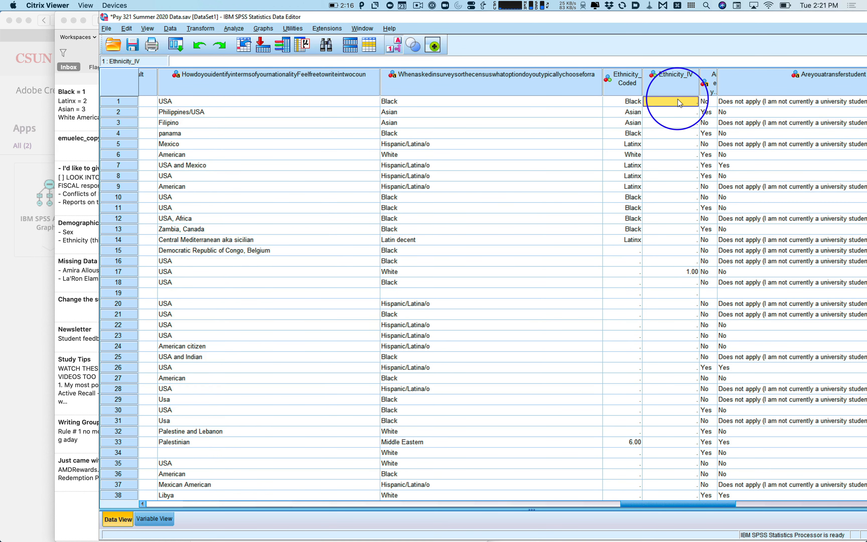
{"action": "key", "text": "Down"}
{"action": "key", "text": "Down"}
{"action": "key", "text": "Down"}
{"action": "key", "text": "Down"}
{"action": "key", "text": "Down"}
{"action": "key", "text": "Down"}
{"action": "key", "text": "Down"}
{"action": "key", "text": "Down"}
{"action": "key", "text": "Down"}
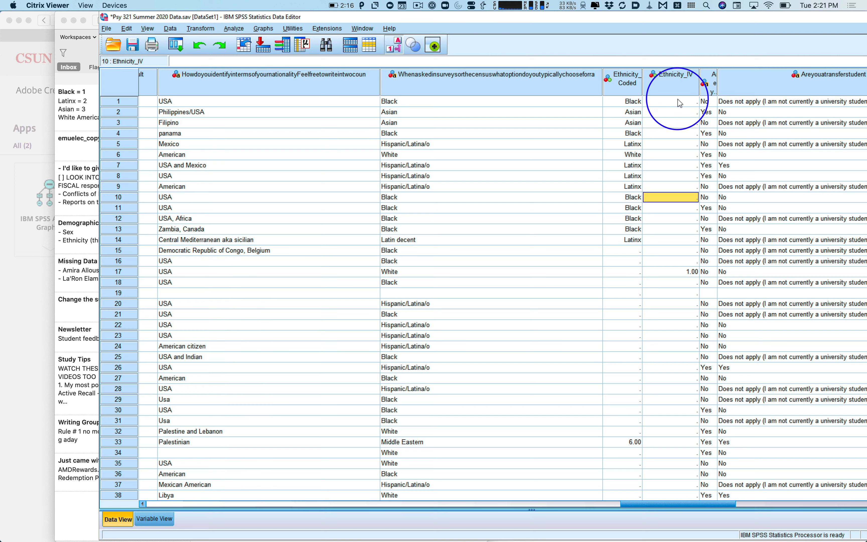
{"action": "key", "text": "Down"}
{"action": "key", "text": "Down"}
{"action": "key", "text": "Down"}
{"action": "key", "text": "Down"}
{"action": "key", "text": "Down"}
{"action": "key", "text": "Down"}
{"action": "key", "text": "Up"}
{"action": "key", "text": "Up"}
{"action": "key", "text": "Up"}
{"action": "key", "text": "Up"}
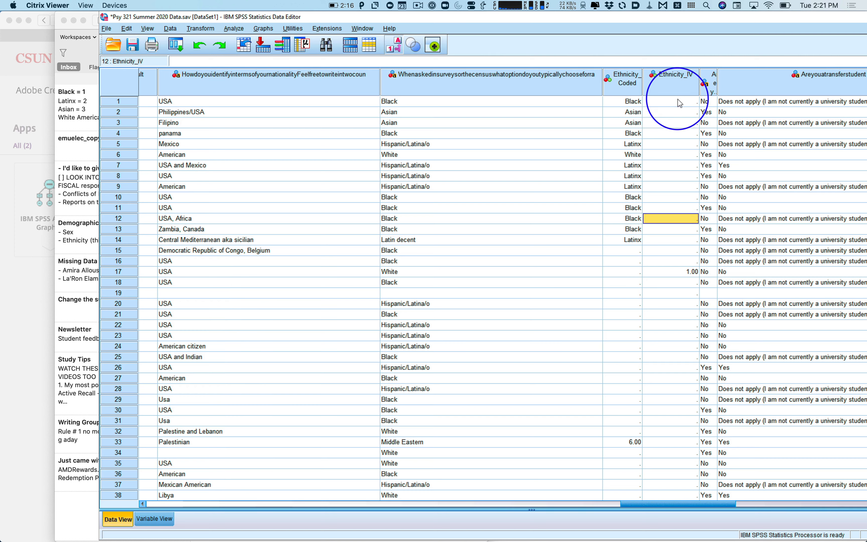
{"action": "key", "text": "Up"}
{"action": "key", "text": "Up"}
{"action": "key", "text": "Up"}
{"action": "key", "text": "Up"}
{"action": "key", "text": "Up"}
{"action": "key", "text": "Up"}
{"action": "key", "text": "Up"}
{"action": "key", "text": "Up"}
{"action": "key", "text": "Up"}
{"action": "key", "text": "Up"}
{"action": "key", "text": "Up"}
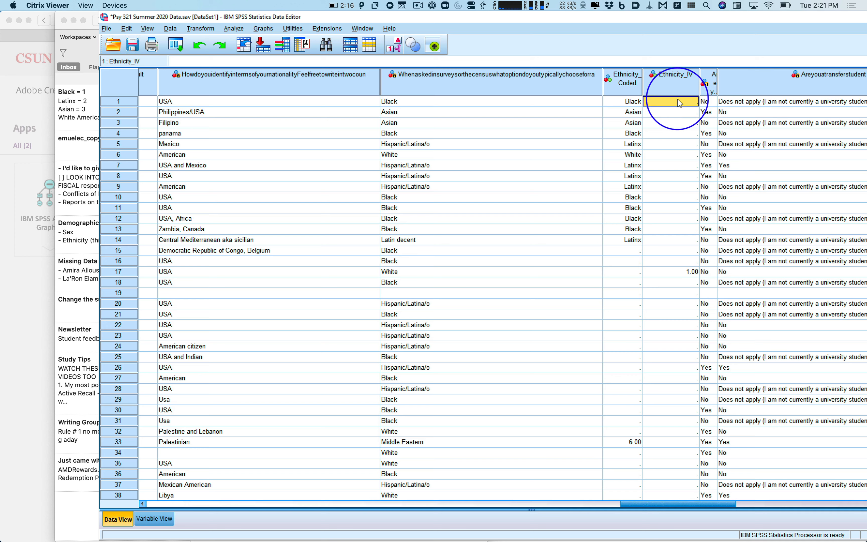
Enter 1 in Ethnicity_IV for case 32, whose census choice is White and nationality is Palestine and Lebanon.
{"action": "key", "text": "Down"}
{"action": "key", "text": "Down"}
{"action": "key", "text": "Down"}
{"action": "key", "text": "Down"}
{"action": "key", "text": "Down"}
{"action": "key", "text": "Down"}
{"action": "key", "text": "Down"}
{"action": "key", "text": "Down"}
{"action": "key", "text": "Down"}
{"action": "key", "text": "Down"}
{"action": "key", "text": "Down"}
{"action": "key", "text": "Down"}
{"action": "key", "text": "Down"}
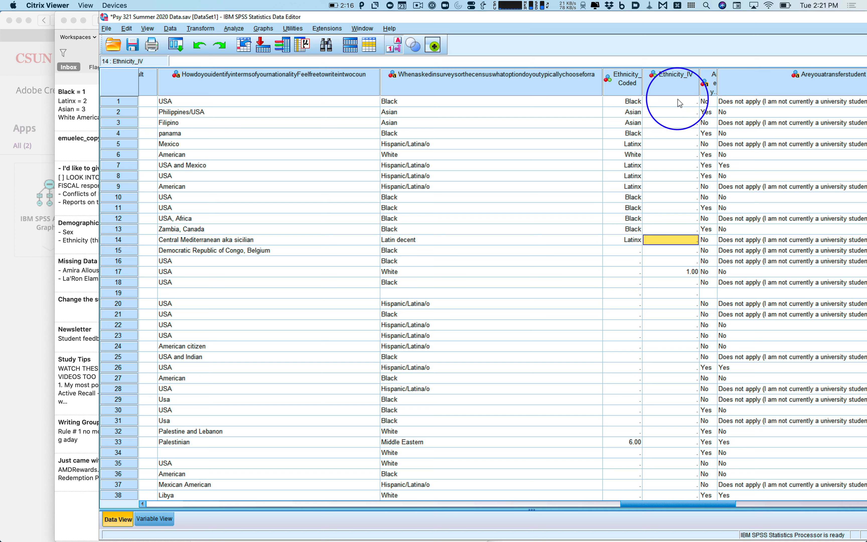
{"action": "key", "text": "Down"}
{"action": "key", "text": "Down"}
{"action": "key", "text": "Down"}
{"action": "key", "text": "Down"}
{"action": "key", "text": "Down"}
{"action": "key", "text": "Down"}
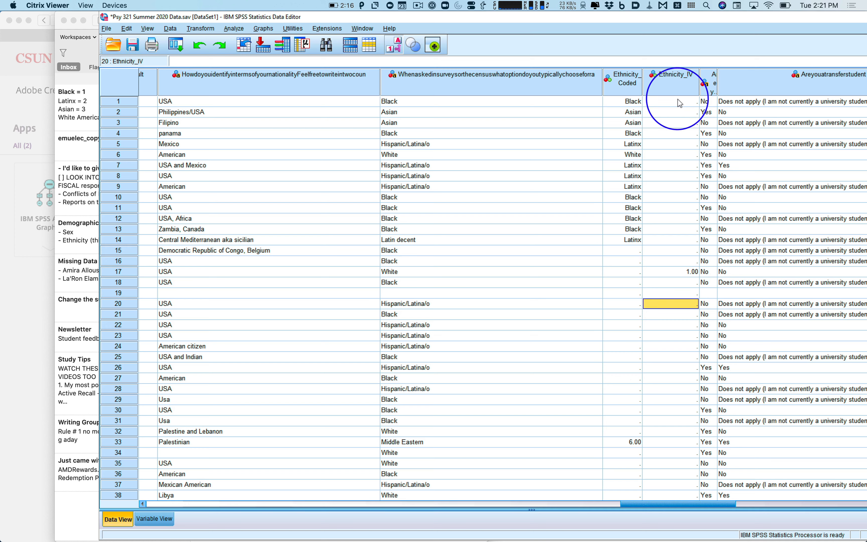
{"action": "key", "text": "Down"}
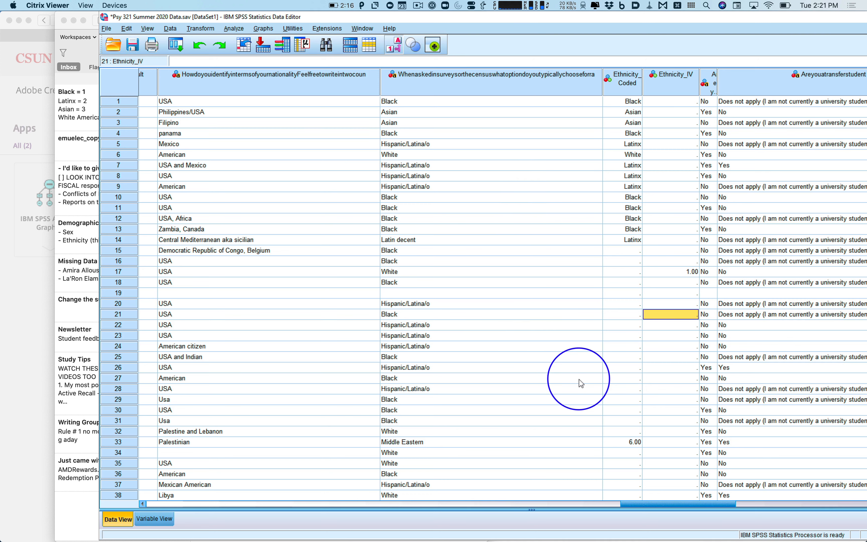
{"action": "key", "text": "Down"}
{"action": "key", "text": "Down"}
{"action": "key", "text": "Down"}
{"action": "key", "text": "Down"}
{"action": "key", "text": "Down"}
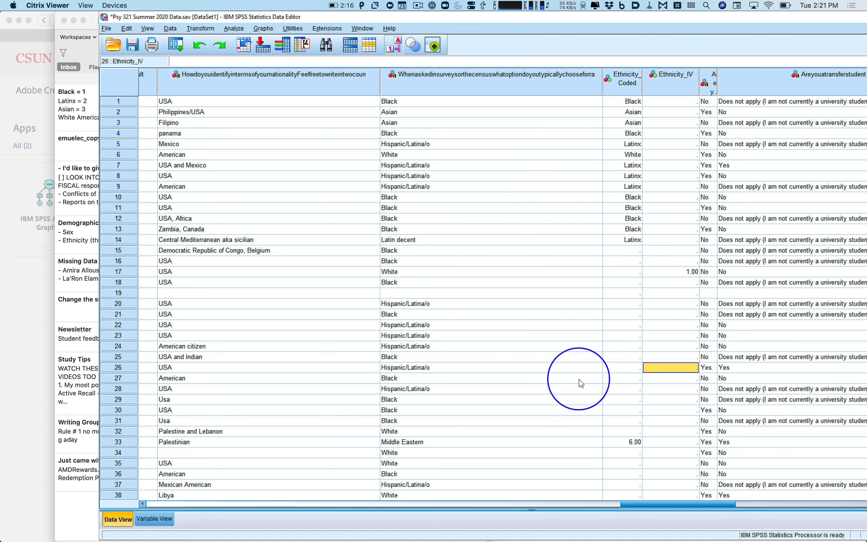
{"action": "key", "text": "Down"}
{"action": "key", "text": "Down"}
{"action": "key", "text": "Down"}
{"action": "key", "text": "Down"}
{"action": "key", "text": "Down"}
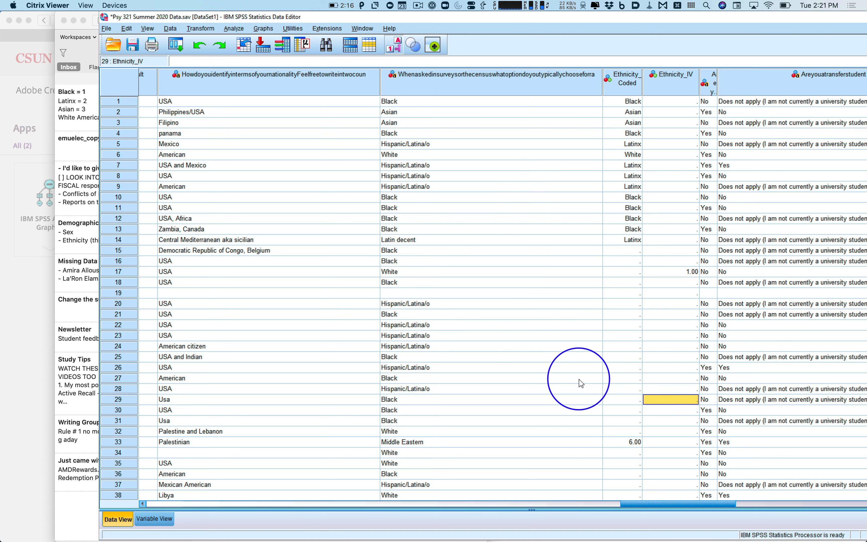
{"action": "key", "text": "Down"}
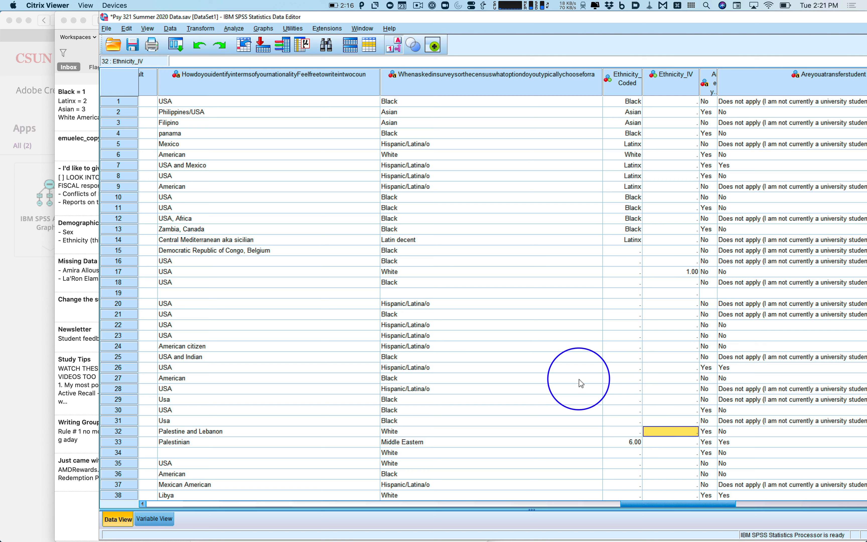
{"action": "type", "text": "1"}
{"action": "key", "text": "Return"}
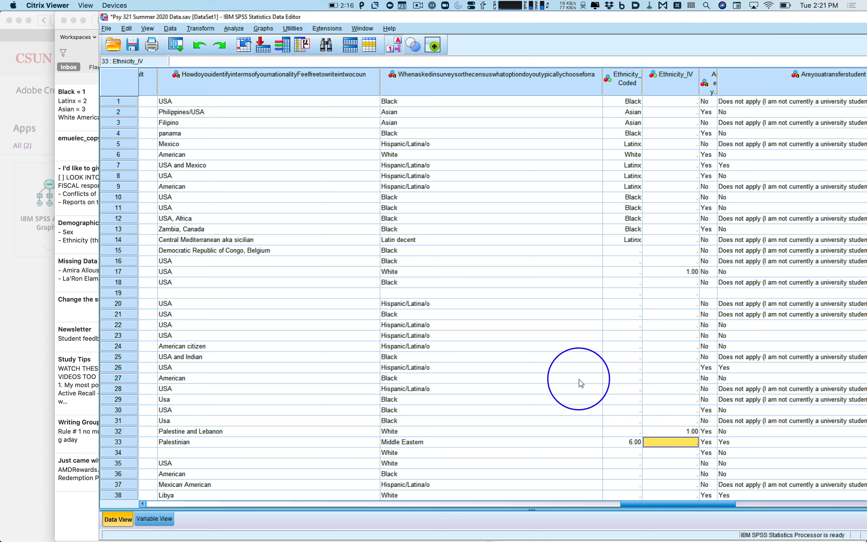
Look through the cases below case 32 in the Ethnicity_IV column, down to case 46.
{"action": "key", "text": "Up"}
{"action": "key", "text": "Down"}
{"action": "key", "text": "Down"}
{"action": "key", "text": "Down"}
{"action": "key", "text": "Down"}
{"action": "key", "text": "Down"}
{"action": "key", "text": "Down"}
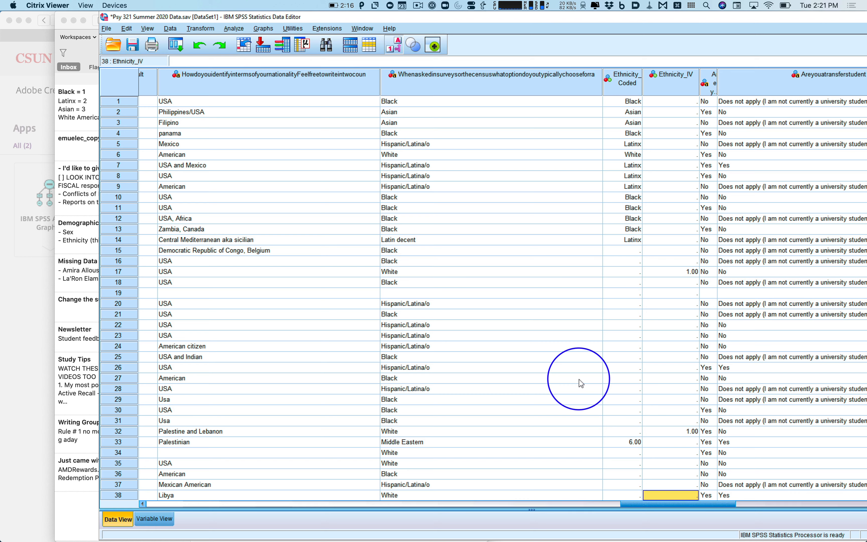
{"action": "key", "text": "Up"}
{"action": "key", "text": "Up"}
{"action": "key", "text": "Up"}
{"action": "key", "text": "Up"}
{"action": "key", "text": "Up"}
{"action": "key", "text": "Up"}
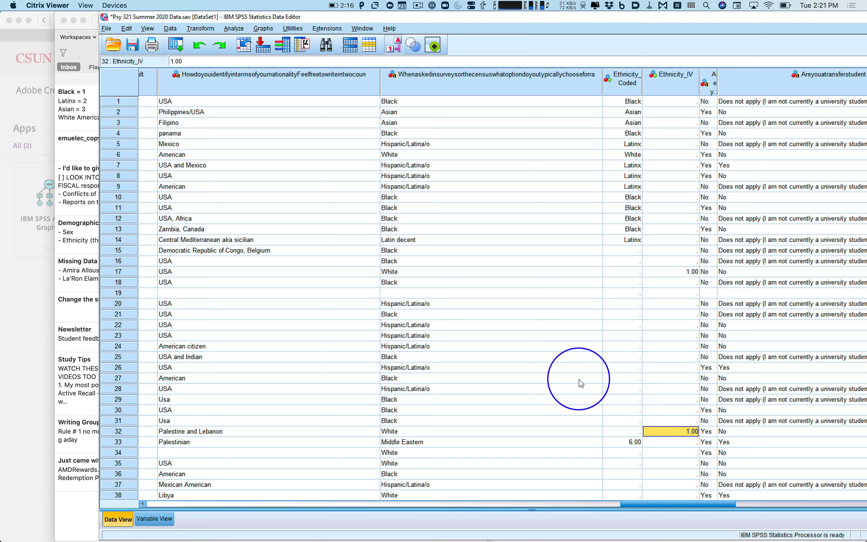
{"action": "key", "text": "Left"}
{"action": "key", "text": "Left"}
{"action": "key", "text": "Right"}
{"action": "key", "text": "Right"}
{"action": "key", "text": "Down"}
{"action": "key", "text": "Down"}
{"action": "key", "text": "Down"}
{"action": "key", "text": "Down"}
{"action": "key", "text": "Down"}
{"action": "key", "text": "Down"}
{"action": "key", "text": "Down"}
{"action": "key", "text": "Down"}
{"action": "key", "text": "Down"}
{"action": "key", "text": "Down"}
{"action": "key", "text": "Down"}
{"action": "key", "text": "Down"}
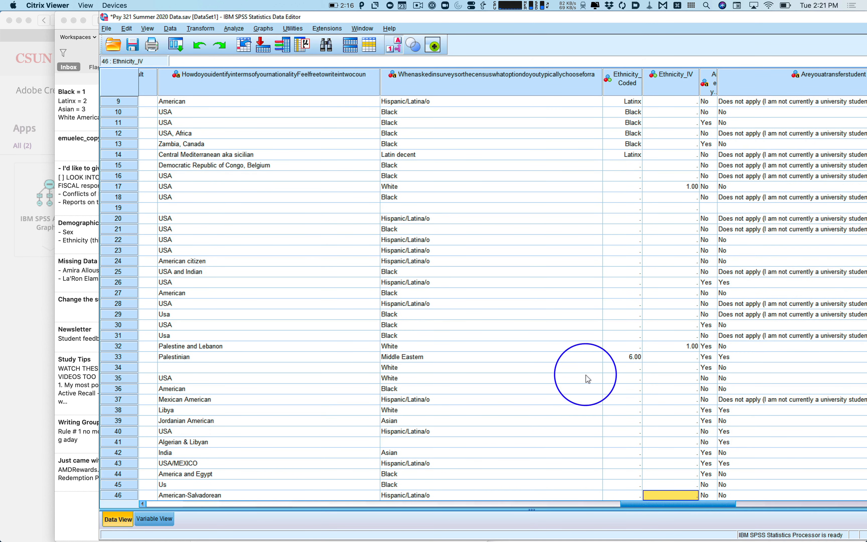
Check case 32's census option and nationality answers against its Ethnicity_IV value.
{"action": "left_click", "coordinate": [681, 348]}
{"action": "key", "text": "Left"}
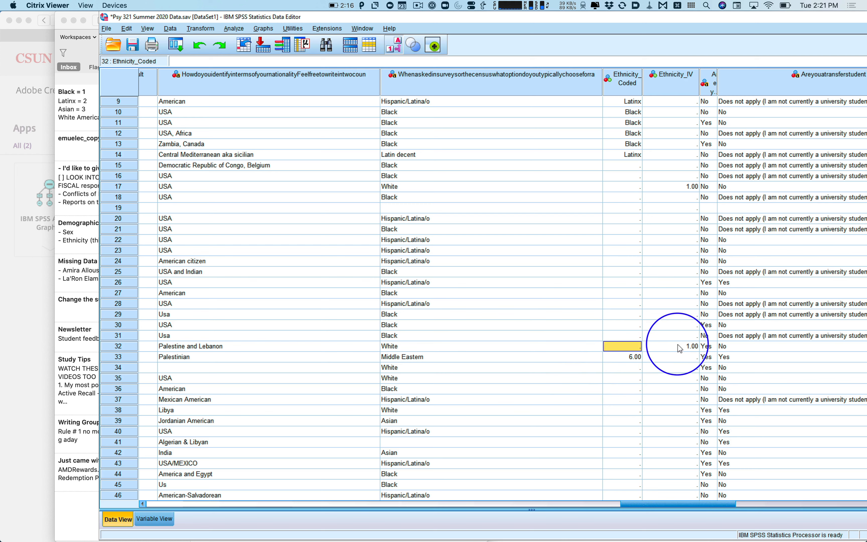
{"action": "key", "text": "Left"}
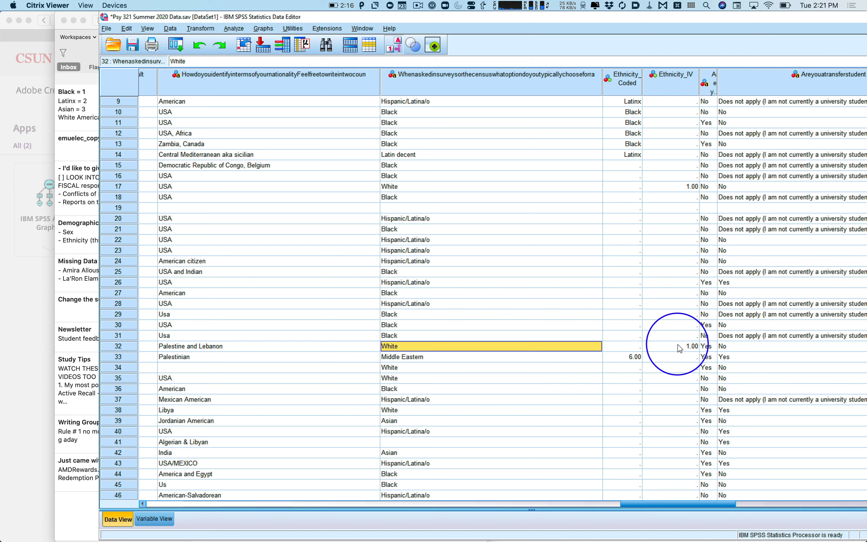
{"action": "key", "text": "Left"}
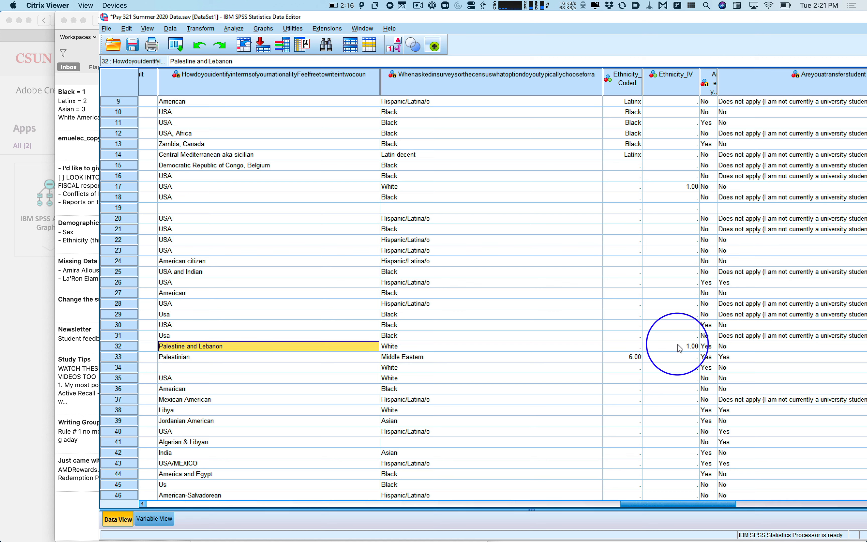
{"action": "key", "text": "Right"}
{"action": "key", "text": "Right"}
{"action": "key", "text": "Right"}
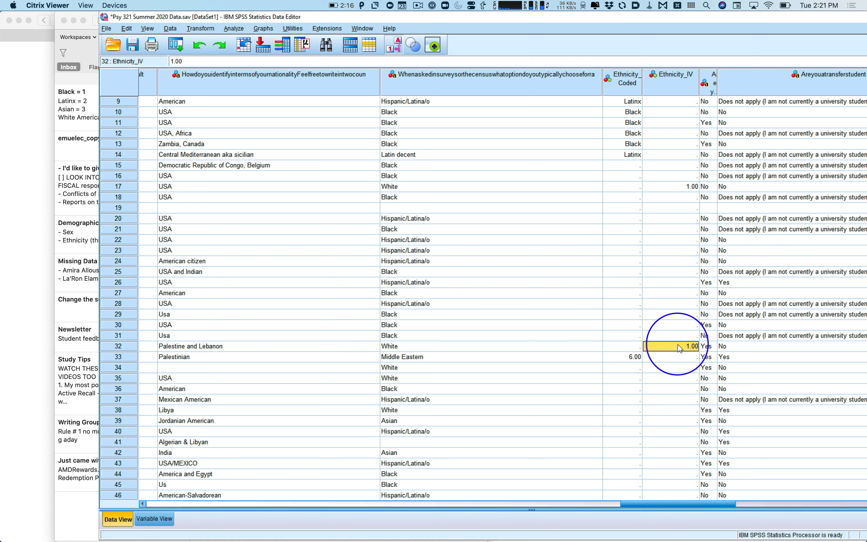
Compare case 32's ethnic identification answer with its nationality and census option answers.
{"action": "key", "text": "Left"}
{"action": "key", "text": "Left"}
{"action": "key", "text": "Left"}
{"action": "key", "text": "Left"}
{"action": "key", "text": "Left"}
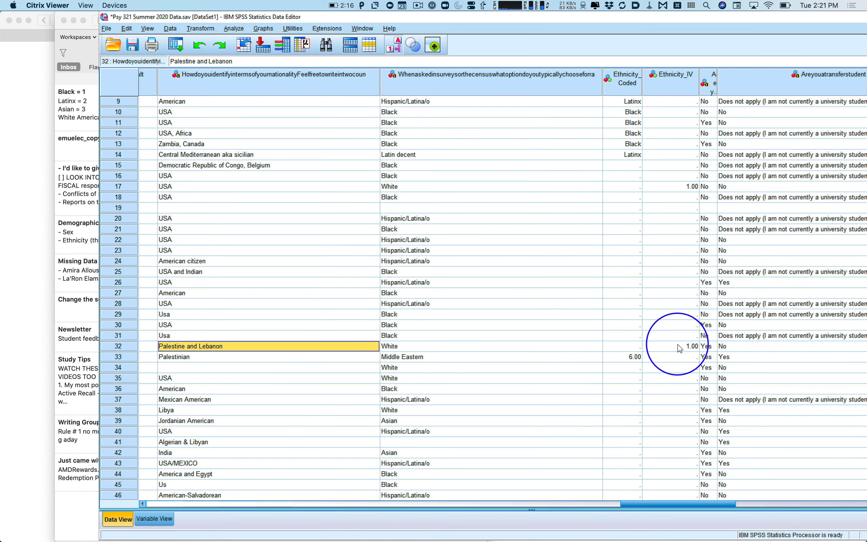
{"action": "key", "text": "Right"}
{"action": "key", "text": "Right"}
{"action": "key", "text": "Left"}
{"action": "key", "text": "Right"}
{"action": "key", "text": "Right"}
{"action": "key", "text": "Right"}
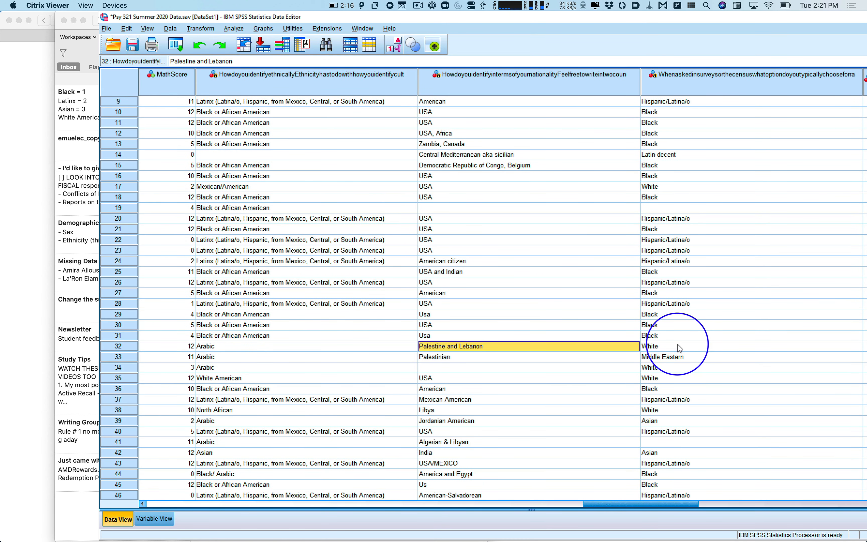
{"action": "key", "text": "Left"}
{"action": "key", "text": "Left"}
{"action": "key", "text": "Left"}
{"action": "key", "text": "Right"}
{"action": "key", "text": "Right"}
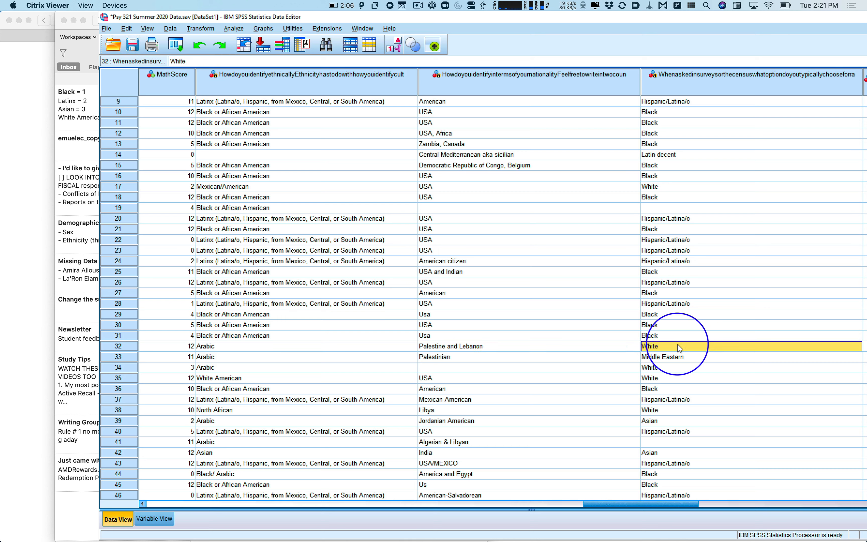
{"action": "key", "text": "Left"}
{"action": "key", "text": "Left"}
{"action": "key", "text": "Left"}
{"action": "key", "text": "Right"}
{"action": "key", "text": "Right"}
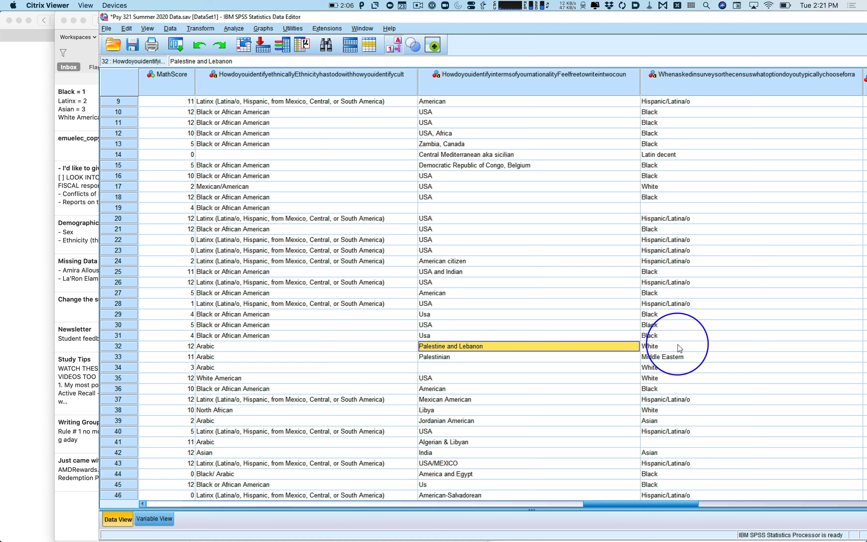
{"action": "key", "text": "Left"}
{"action": "key", "text": "Right"}
{"action": "key", "text": "Left"}
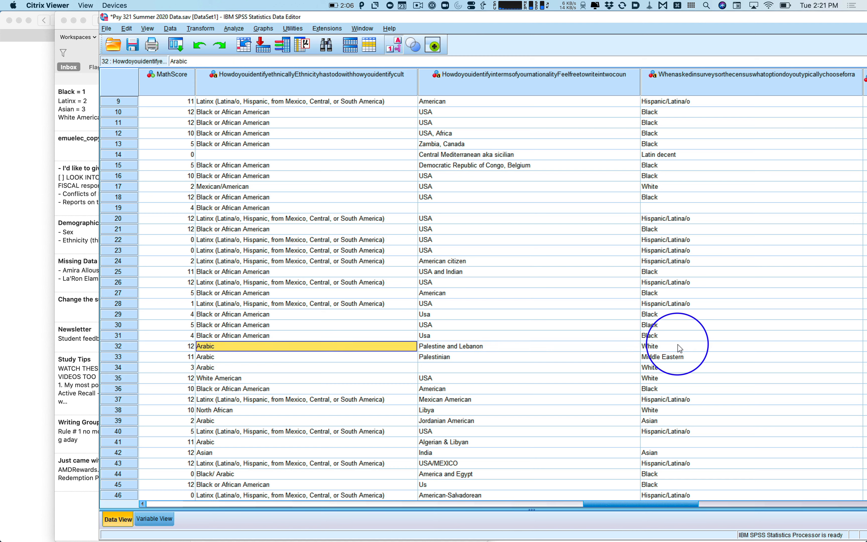
{"action": "key", "text": "Right"}
{"action": "key", "text": "Right"}
{"action": "key", "text": "Right"}
{"action": "key", "text": "Left"}
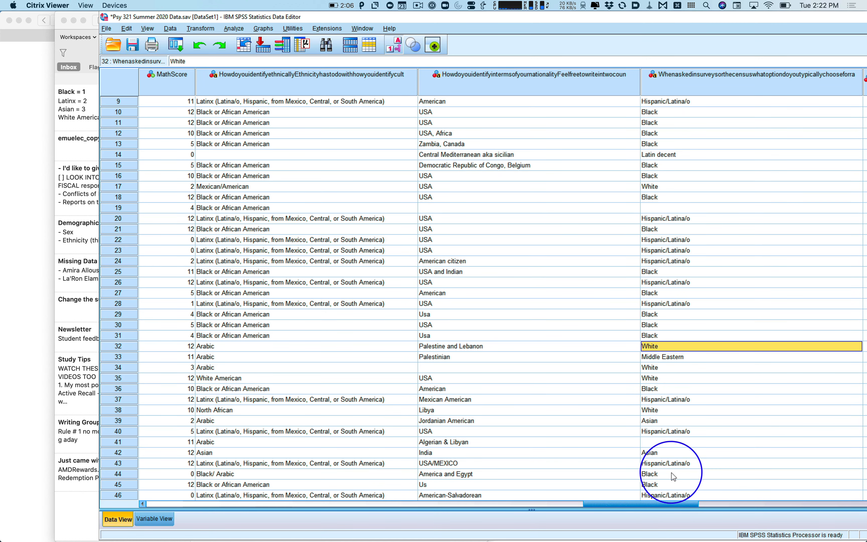
Enter 1 in Ethnicity_IV for case 38, whose census choice is White and nationality is Libya.
{"action": "left_click_drag", "start_coordinate": [661, 503], "coordinate": [709, 504]}
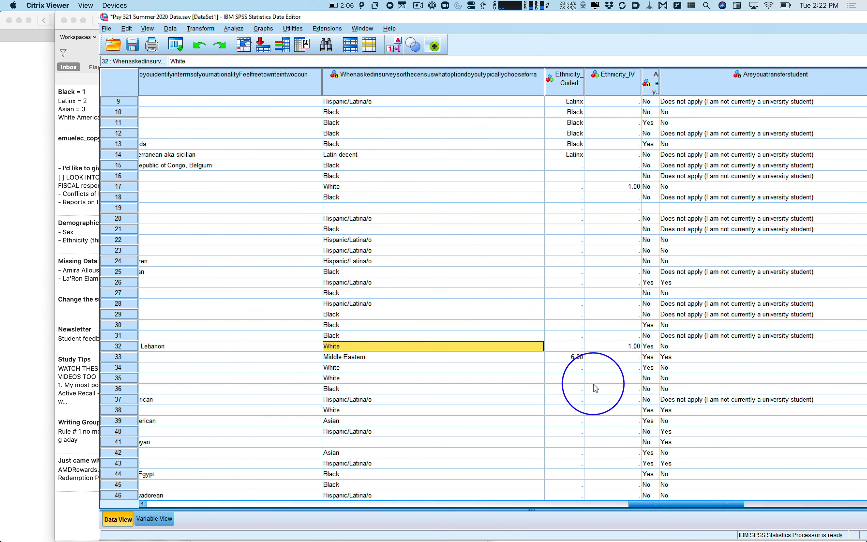
{"action": "left_click", "coordinate": [572, 350]}
{"action": "key", "text": "Down"}
{"action": "key", "text": "Down"}
{"action": "key", "text": "Up"}
{"action": "key", "text": "Down"}
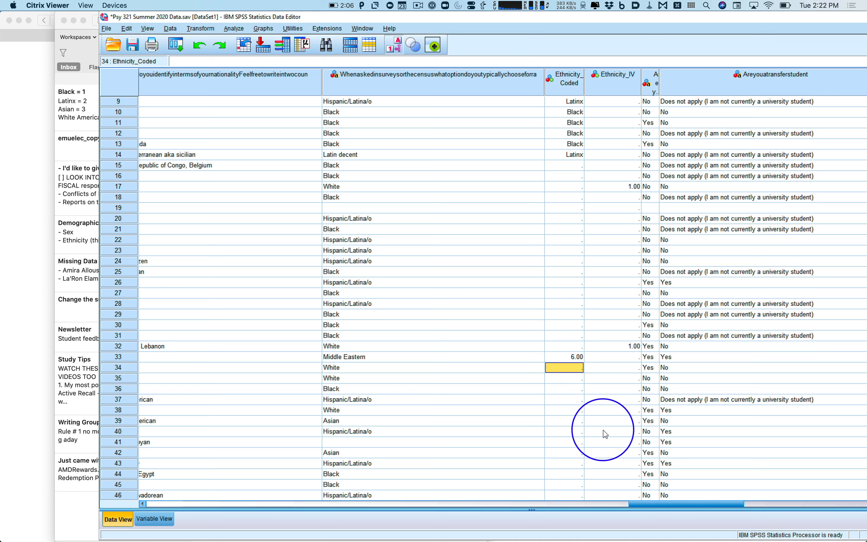
{"action": "key", "text": "Right"}
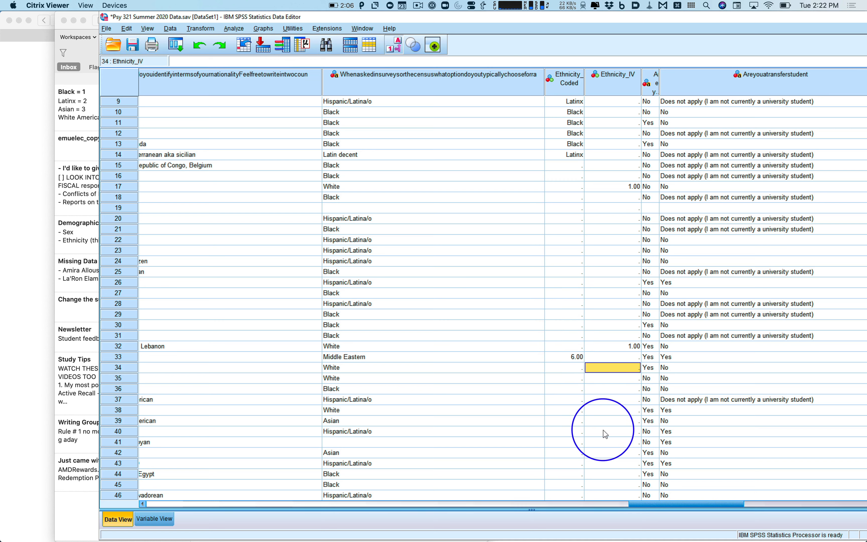
{"action": "key", "text": "Down"}
{"action": "key", "text": "Down"}
{"action": "key", "text": "Down"}
{"action": "key", "text": "Down"}
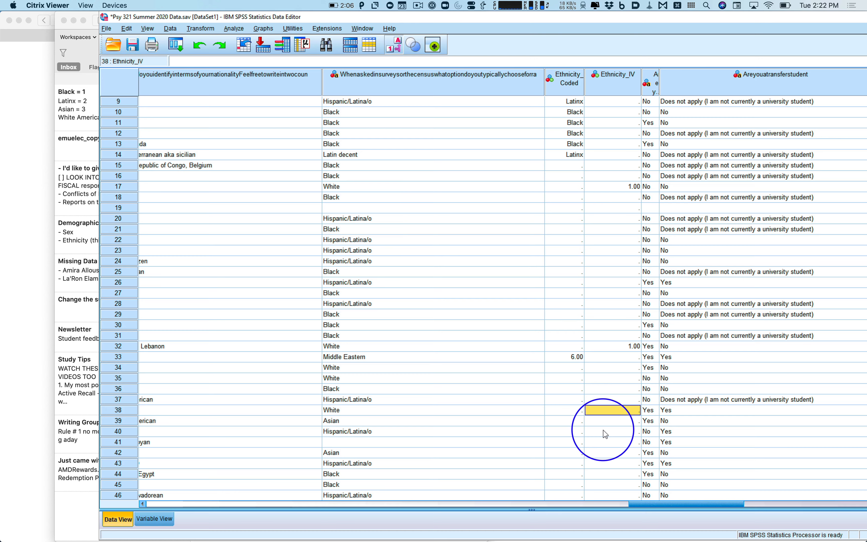
{"action": "type", "text": "1"}
{"action": "key", "text": "Return"}
Review the ethnic identification, nationality and census option answers of the remaining cases down to case 115.
{"action": "key", "text": "Down"}
{"action": "key", "text": "Down"}
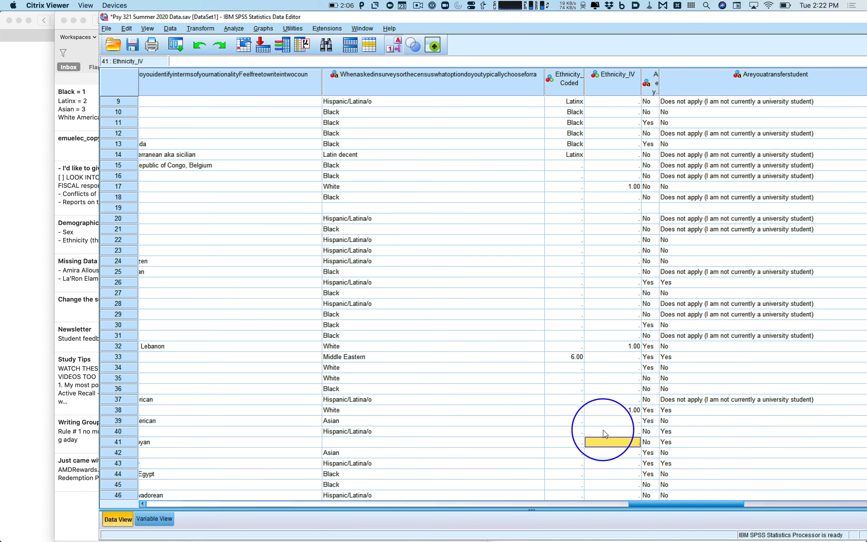
{"action": "left_click_drag", "start_coordinate": [639, 505], "coordinate": [604, 500]}
{"action": "scroll", "coordinate": [502, 466], "scroll_direction": "down", "scroll_amount": 3}
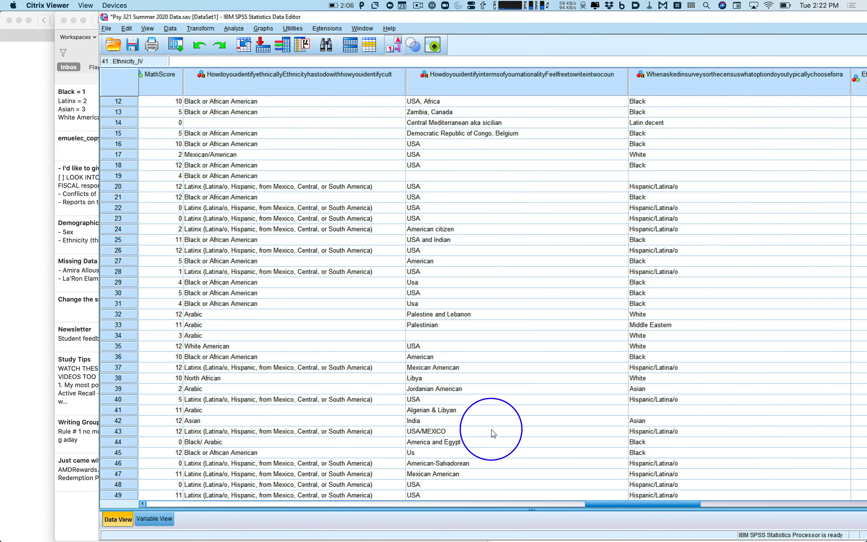
{"action": "scroll", "coordinate": [494, 434], "scroll_direction": "down", "scroll_amount": 10}
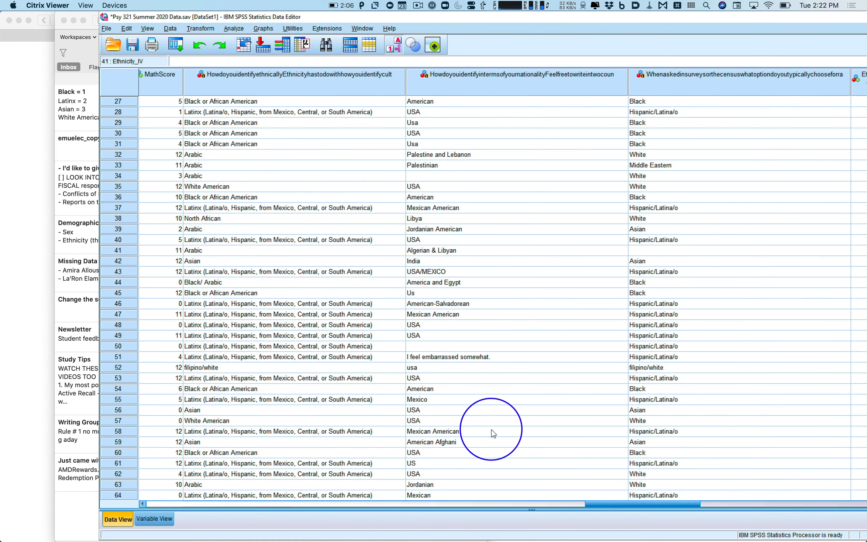
{"action": "scroll", "coordinate": [494, 434], "scroll_direction": "down", "scroll_amount": 8}
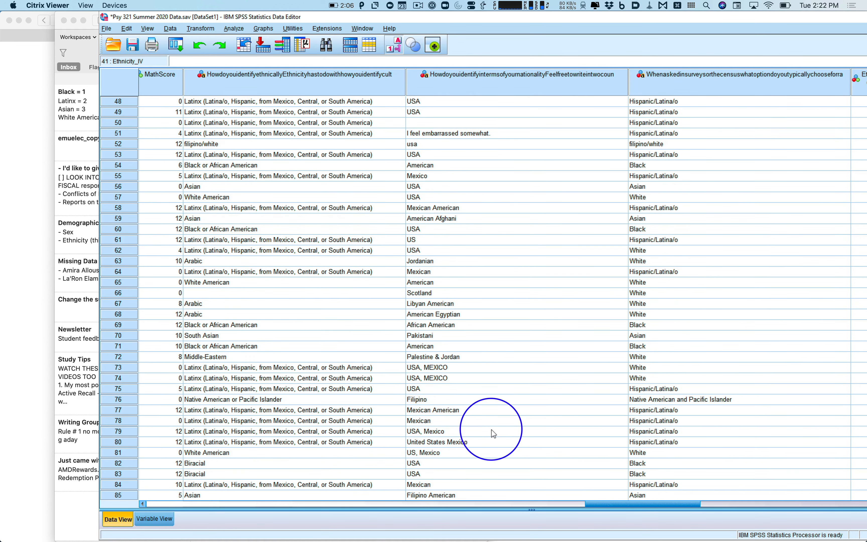
{"action": "scroll", "coordinate": [494, 434], "scroll_direction": "down", "scroll_amount": 7}
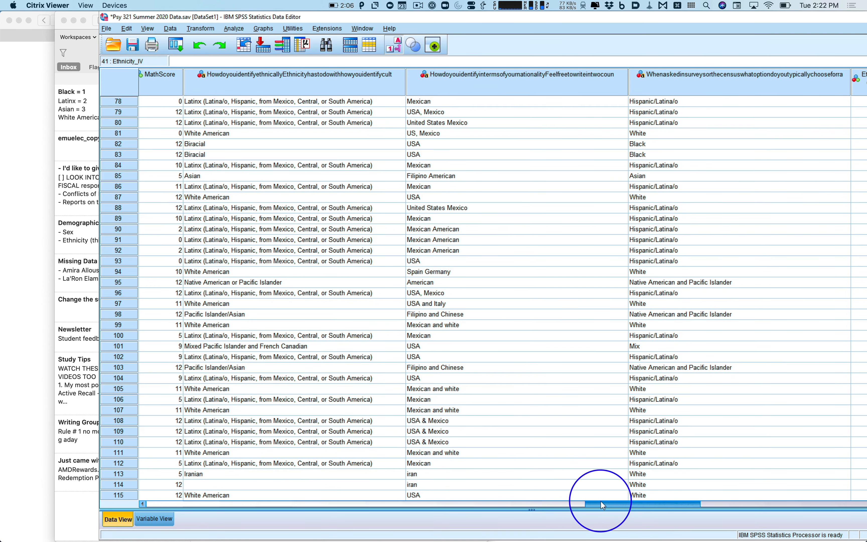
{"action": "left_click_drag", "start_coordinate": [601, 504], "coordinate": [648, 503]}
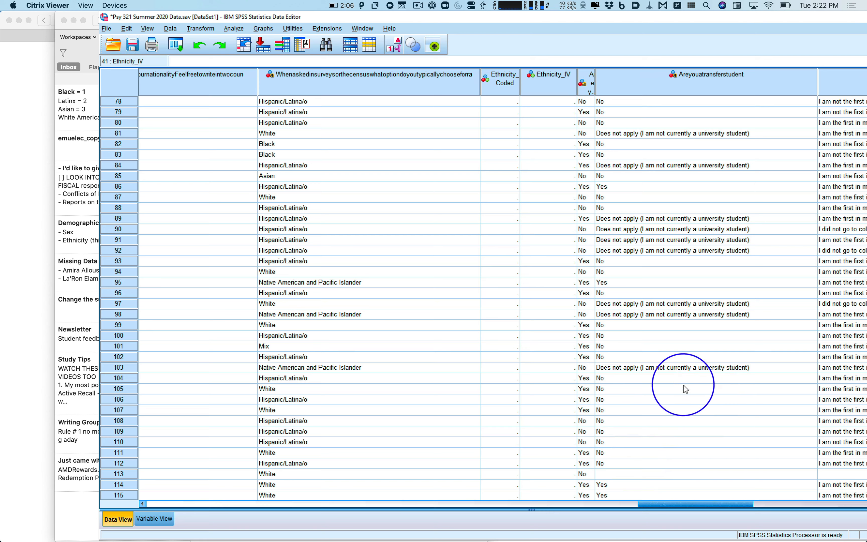
{"action": "scroll", "coordinate": [570, 293], "scroll_direction": "up", "scroll_amount": 20}
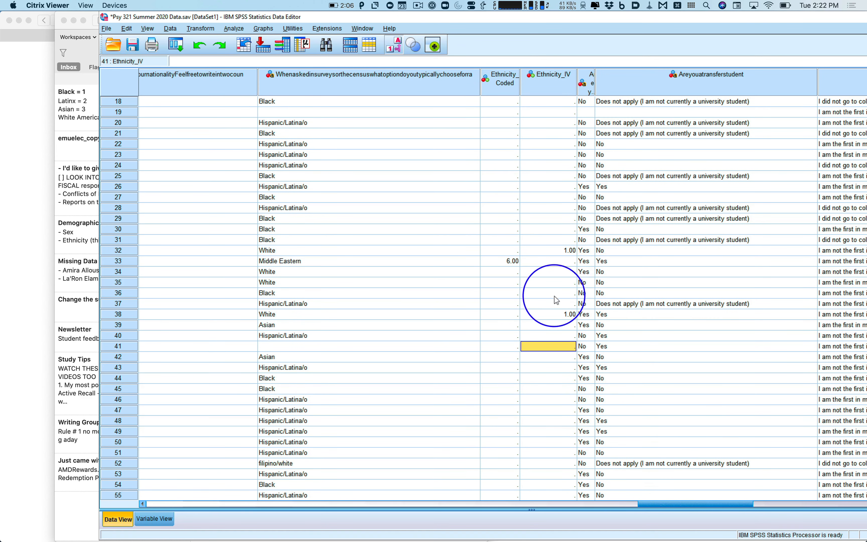
Enter 1 in Ethnicity_IV for cases 34 and 35, whose census choice is White.
{"action": "left_click", "coordinate": [558, 304]}
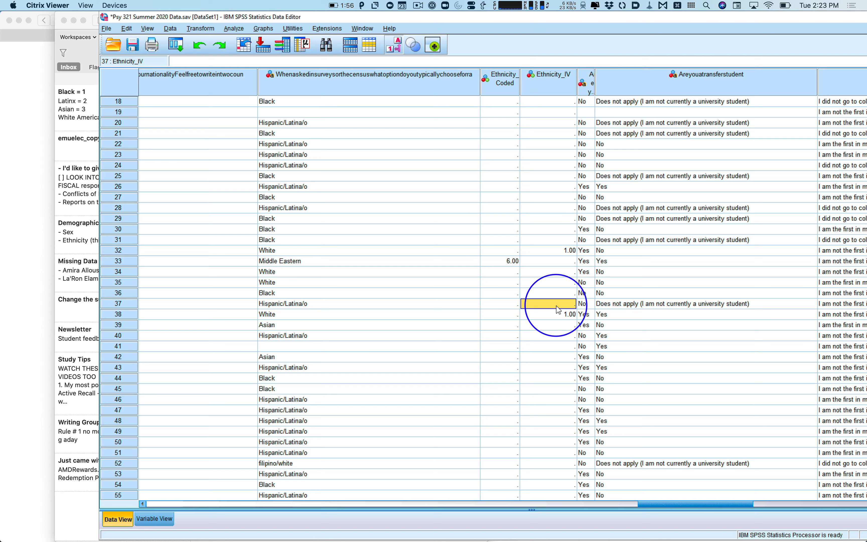
{"action": "key", "text": "Up"}
{"action": "key", "text": "Up"}
{"action": "key", "text": "Up"}
{"action": "type", "text": "1"}
{"action": "key", "text": "Return"}
{"action": "type", "text": "1"}
{"action": "key", "text": "Return"}
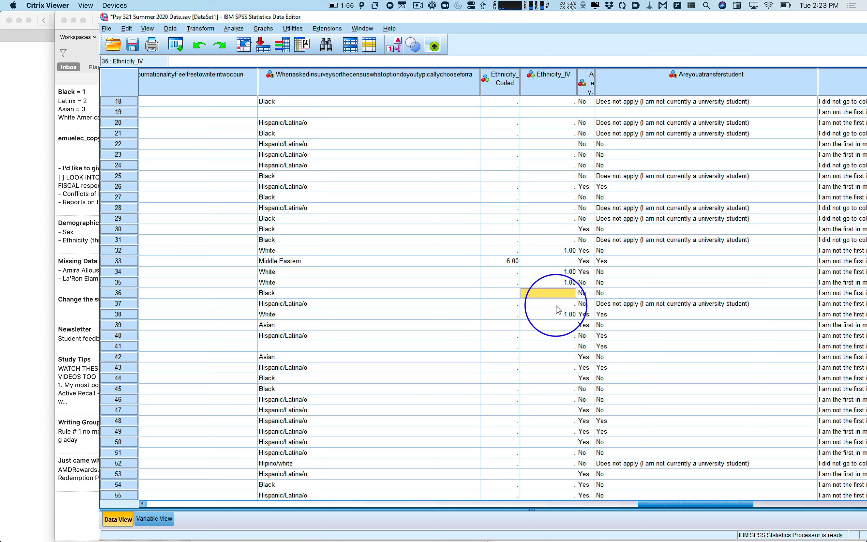
Compare the ethnic identification answers of cases 35 and 34 with their nationality and census option answers.
{"action": "key", "text": "Up"}
{"action": "key", "text": "Left"}
{"action": "key", "text": "Left"}
{"action": "key", "text": "Left"}
{"action": "key", "text": "Left"}
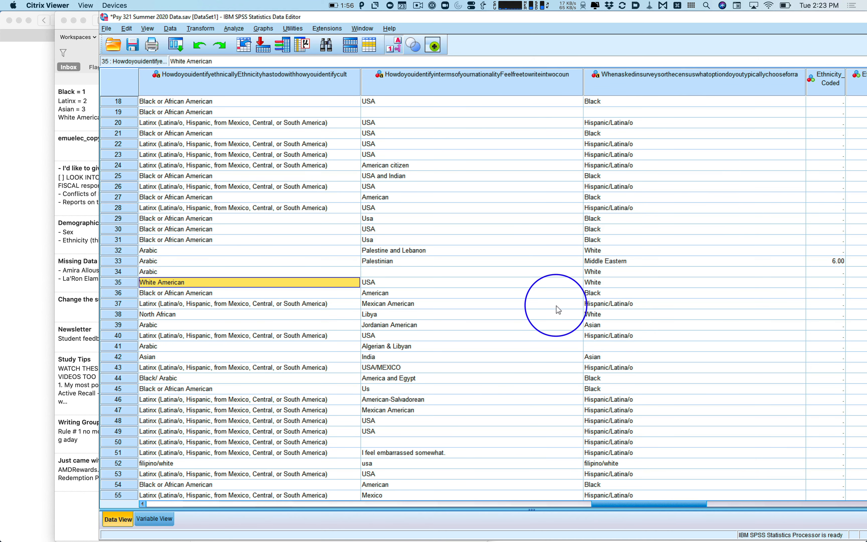
{"action": "key", "text": "Up"}
{"action": "key", "text": "Right"}
{"action": "key", "text": "Right"}
{"action": "key", "text": "Left"}
{"action": "key", "text": "Left"}
{"action": "key", "text": "Right"}
{"action": "key", "text": "Left"}
{"action": "key", "text": "Right"}
{"action": "key", "text": "Right"}
{"action": "key", "text": "Right"}
{"action": "key", "text": "Right"}
{"action": "key", "text": "Right"}
{"action": "key", "text": "Left"}
{"action": "key", "text": "Right"}
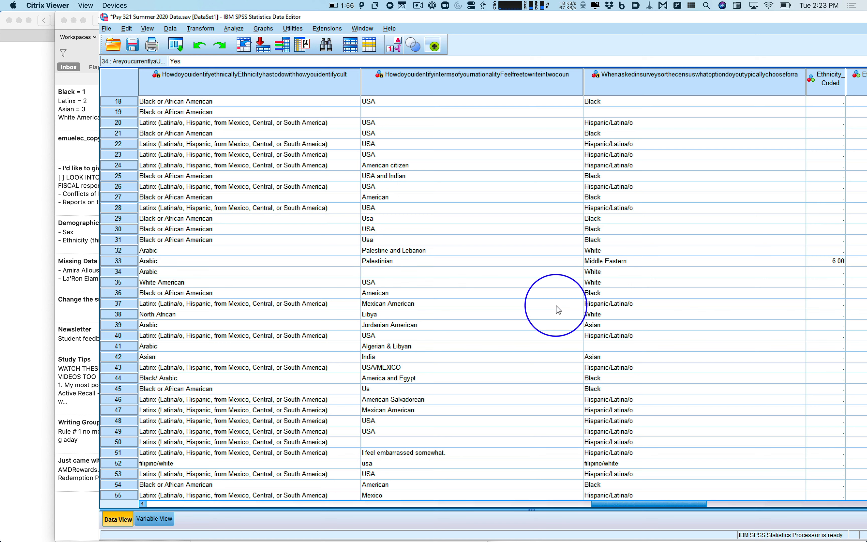
Check the Ethnicity_IV entries of cases 34 to 37 against their nationality and census option answers.
{"action": "left_click", "coordinate": [558, 310]}
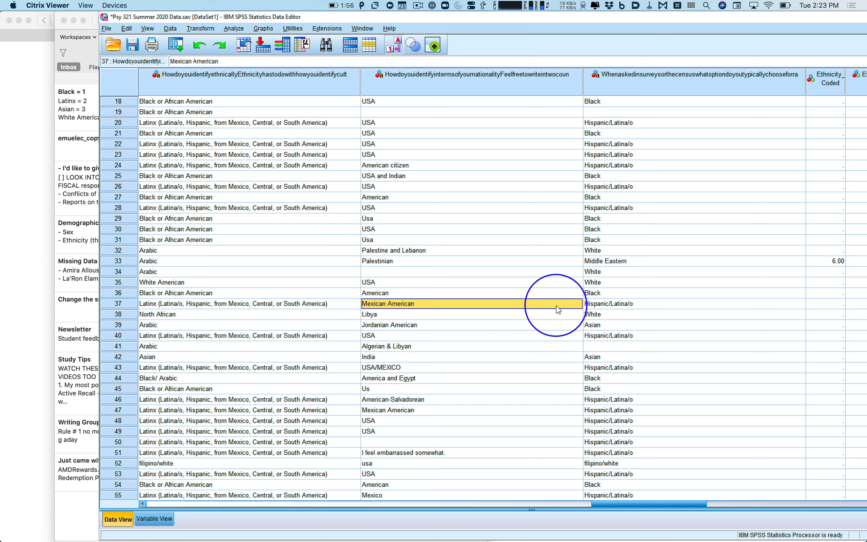
{"action": "key", "text": "Right"}
{"action": "key", "text": "Right"}
{"action": "key", "text": "Right"}
{"action": "key", "text": "Right"}
{"action": "key", "text": "Right"}
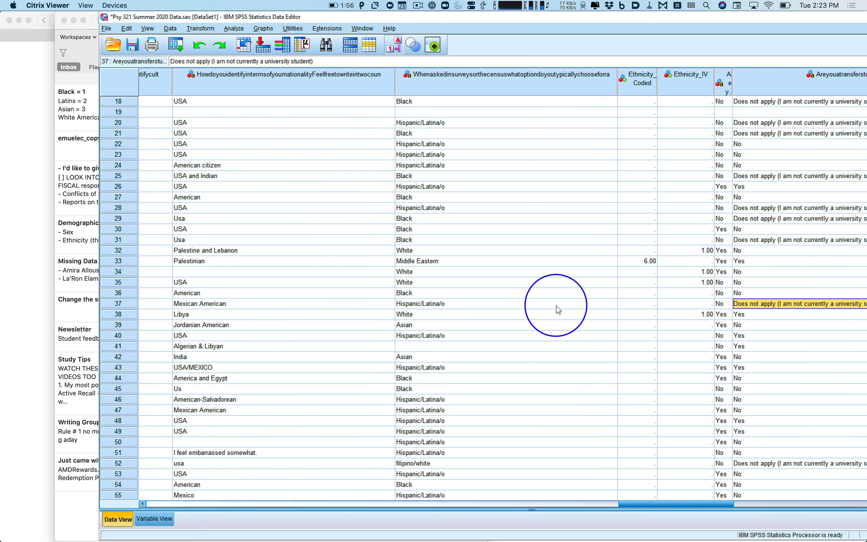
{"action": "key", "text": "Left"}
{"action": "key", "text": "Left"}
{"action": "key", "text": "Up"}
{"action": "key", "text": "Up"}
{"action": "key", "text": "Up"}
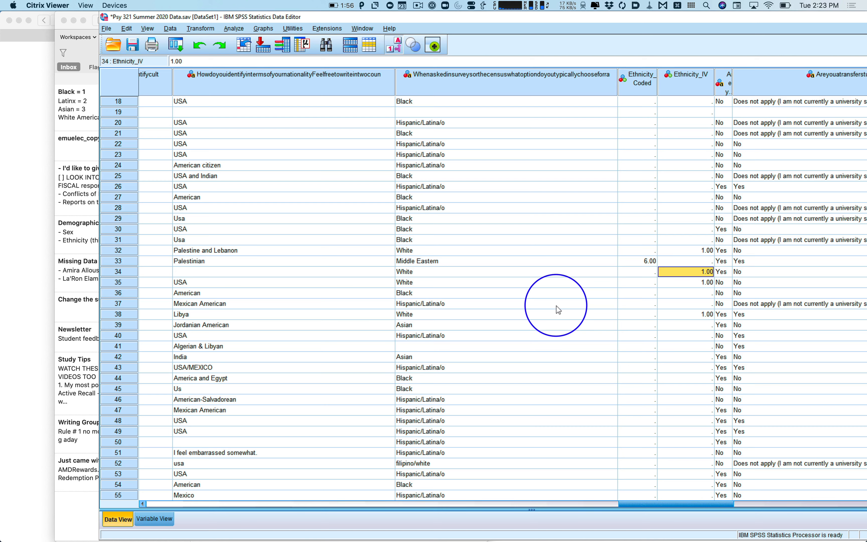
Compare the Ethnicity_IV column with the Ethnicity_Coded column across the cases.
{"action": "left_click", "coordinate": [690, 74]}
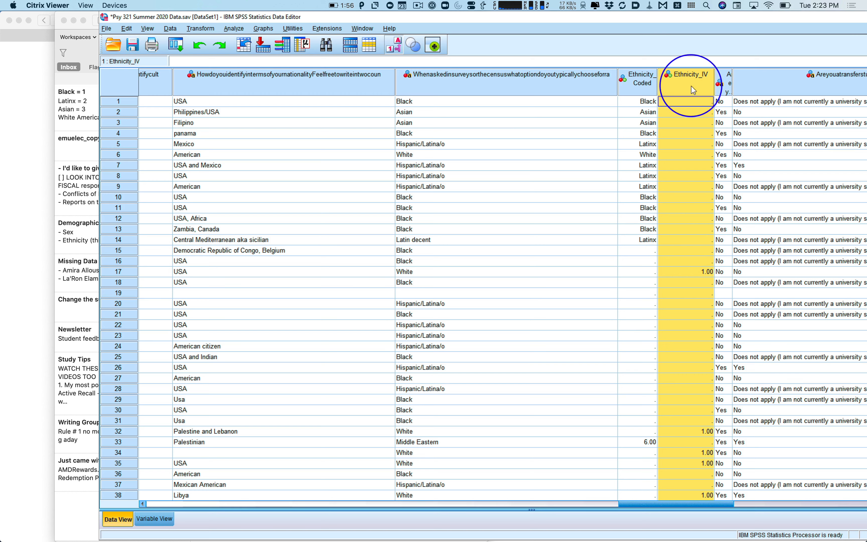
{"action": "left_click", "coordinate": [634, 87]}
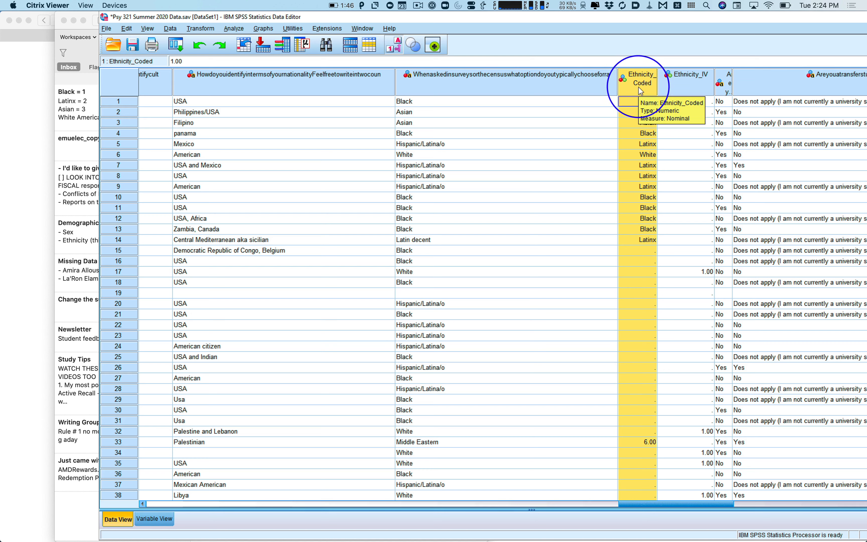
{"action": "left_click", "coordinate": [687, 86]}
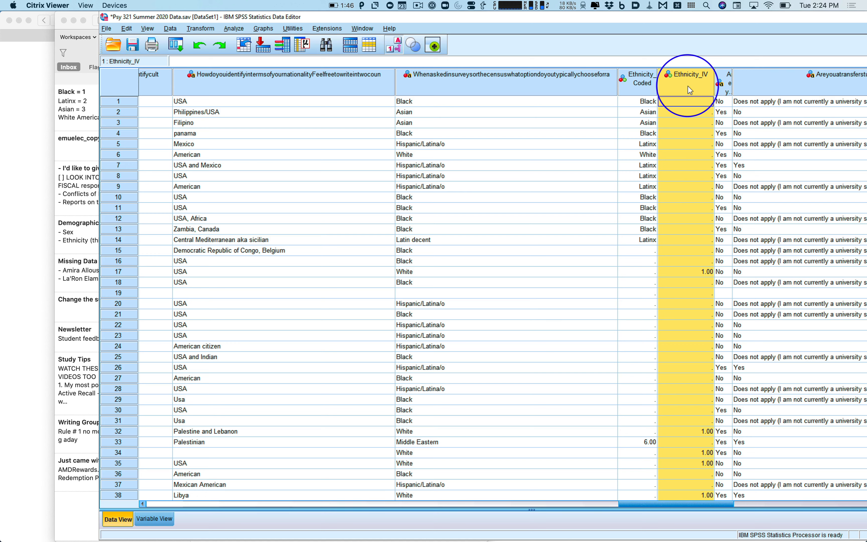
{"action": "left_click", "coordinate": [649, 82]}
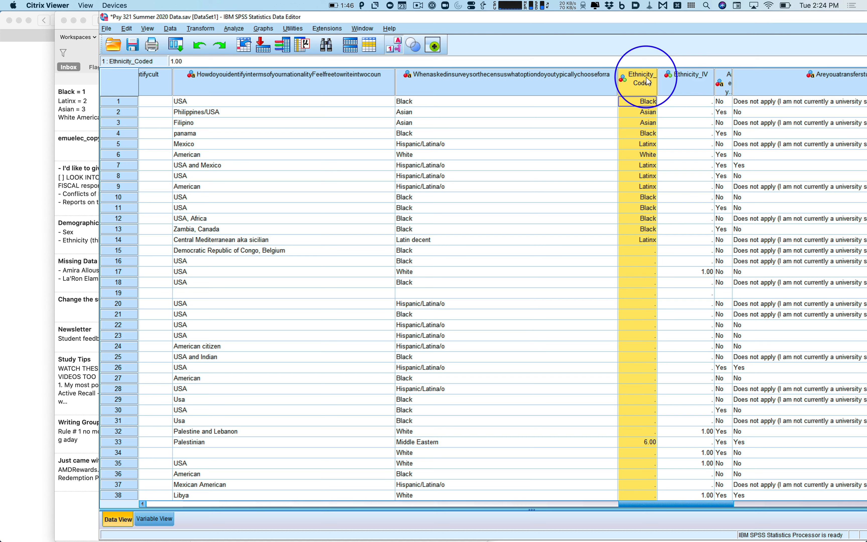
{"action": "left_click", "coordinate": [679, 86]}
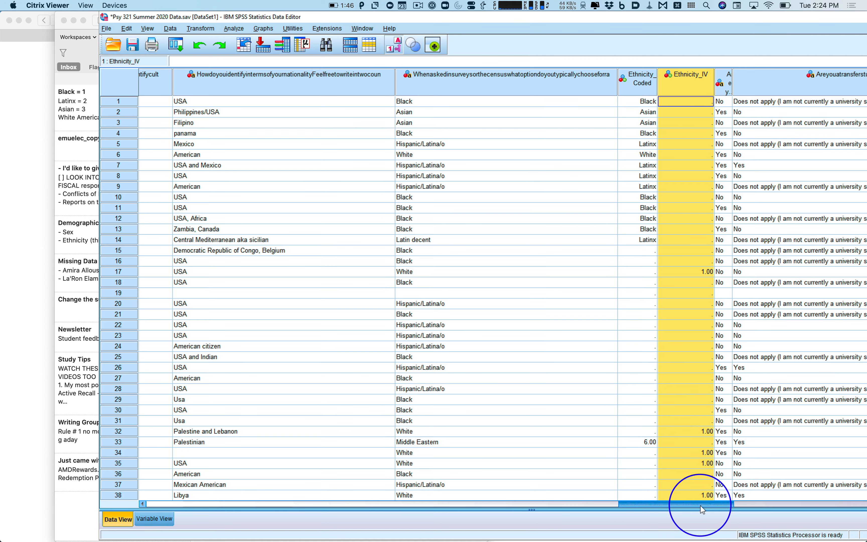
Enter 2 in the Gender_IV variable at the end of the dataset for case 1.
{"action": "left_click_drag", "start_coordinate": [701, 512], "coordinate": [857, 504]}
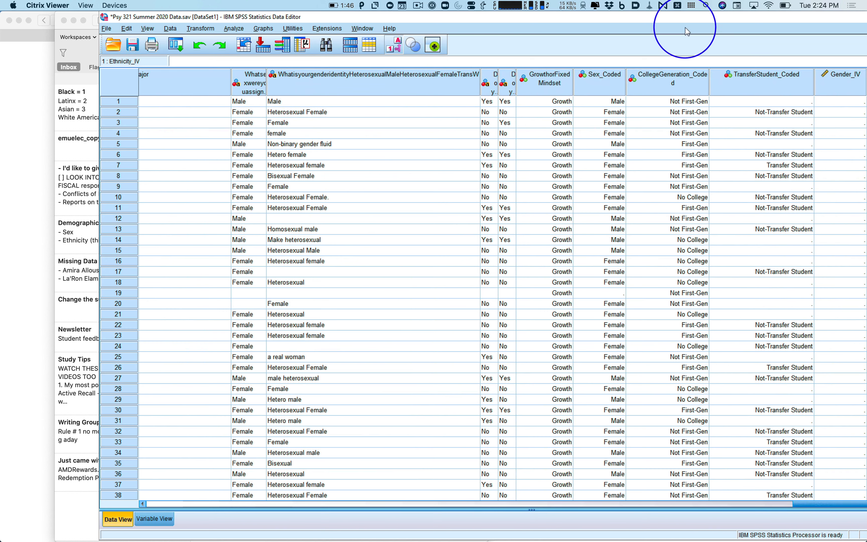
{"action": "left_click_drag", "start_coordinate": [696, 21], "coordinate": [439, 60]}
{"action": "left_click_drag", "start_coordinate": [601, 468], "coordinate": [683, 468]}
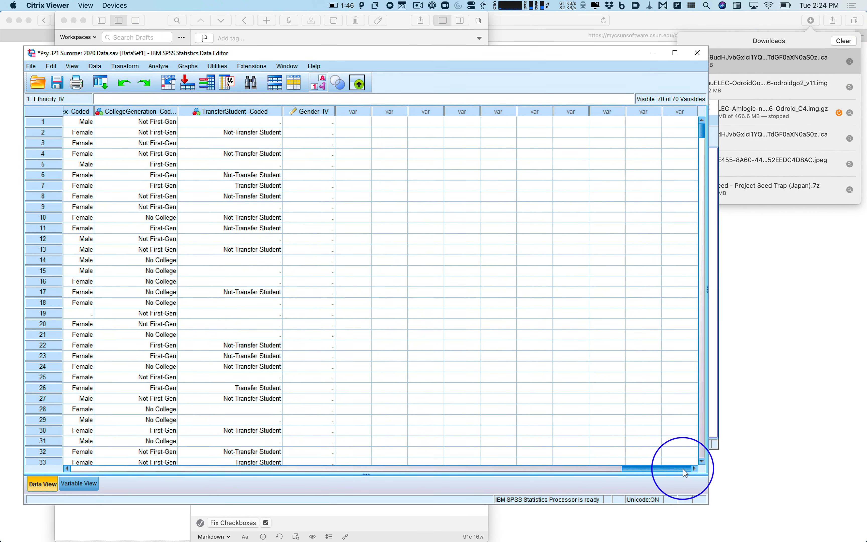
{"action": "left_click", "coordinate": [312, 112]}
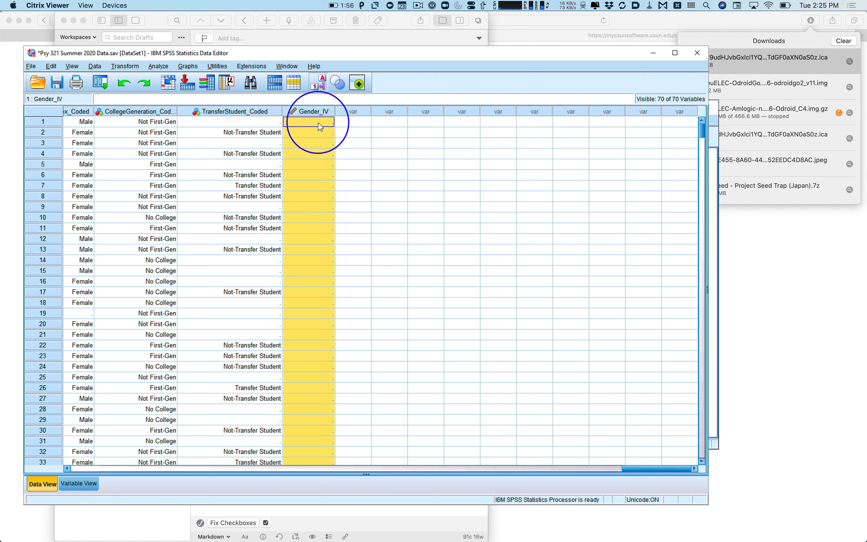
{"action": "left_click", "coordinate": [319, 123]}
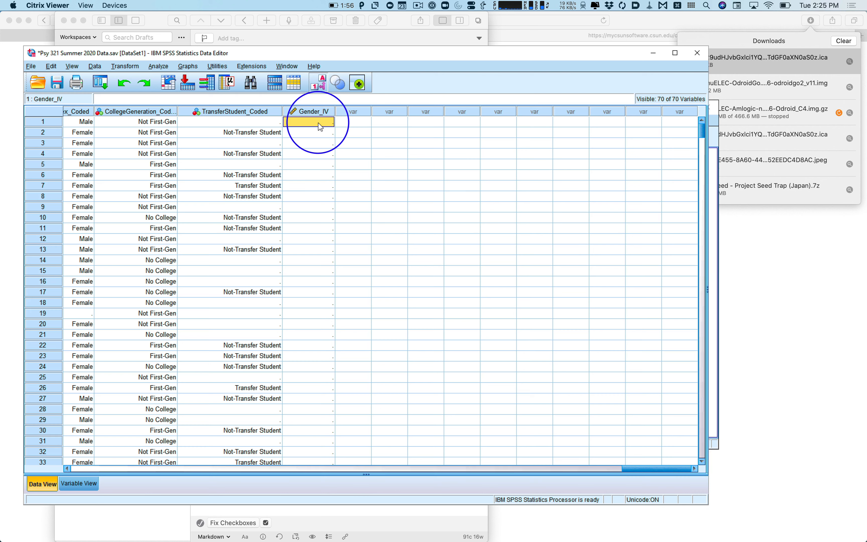
{"action": "type", "text": "2"}
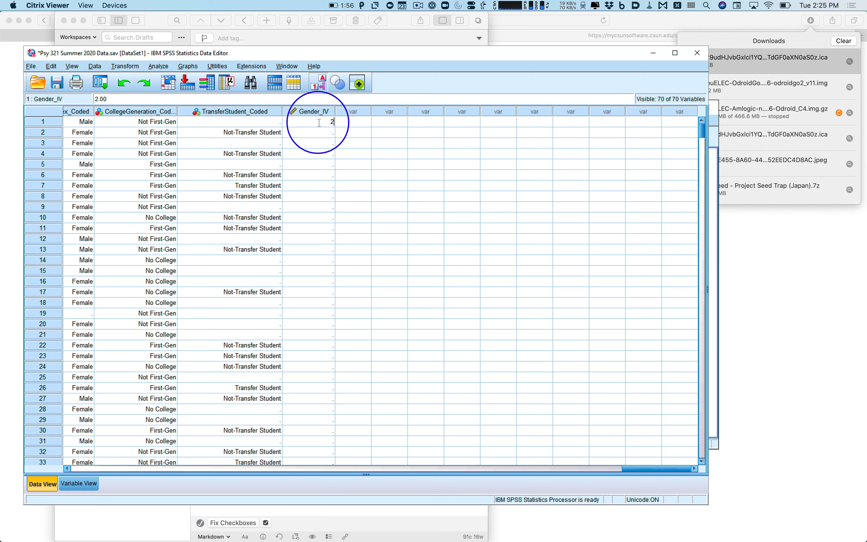
{"action": "key", "text": "Return"}
{"action": "key", "text": "Up"}
{"action": "key", "text": "Down"}
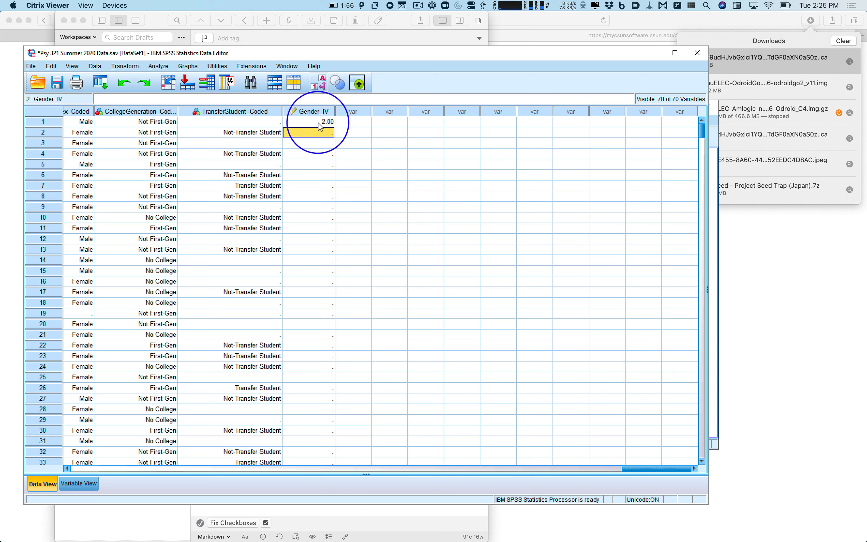
{"action": "key", "text": "Up"}
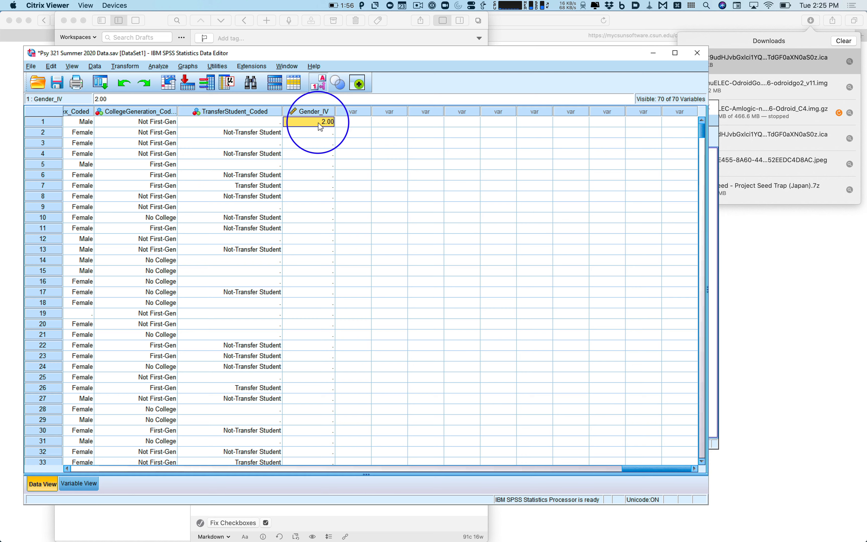
{"action": "key", "text": "Down"}
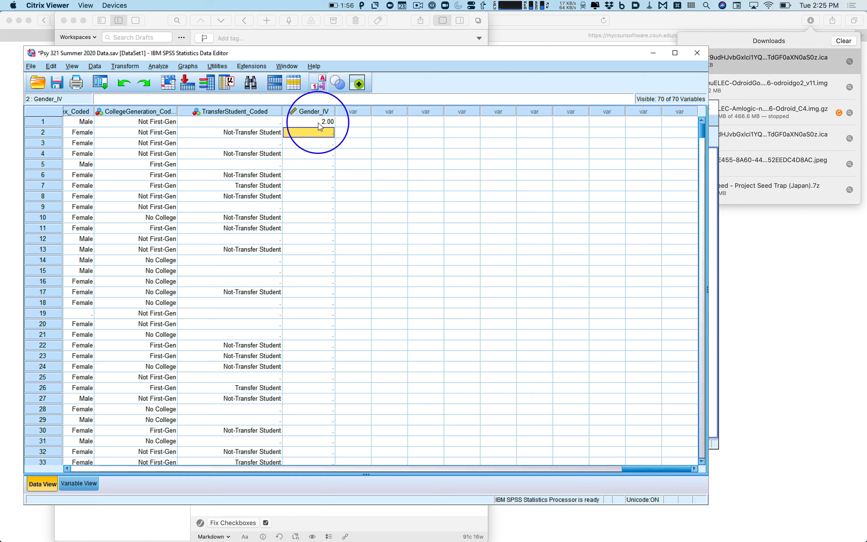
{"action": "key", "text": "Up"}
{"action": "key", "text": "Down"}
{"action": "key", "text": "Up"}
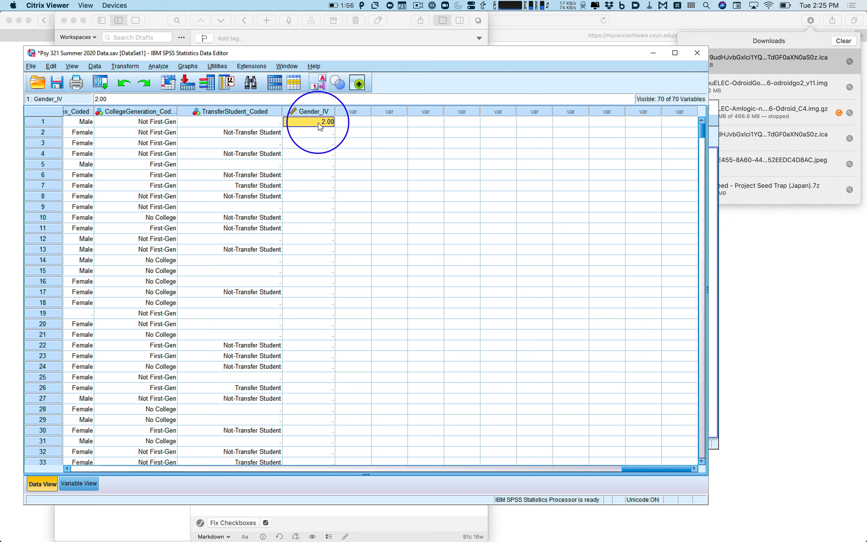
Enter 2 in Gender_IV for each of cases 2 to 5.
{"action": "key", "text": "Down"}
{"action": "type", "text": "2"}
{"action": "key", "text": "Return"}
{"action": "type", "text": "2"}
{"action": "key", "text": "Return"}
{"action": "type", "text": "2"}
{"action": "key", "text": "Return"}
{"action": "type", "text": "2"}
{"action": "key", "text": "Return"}
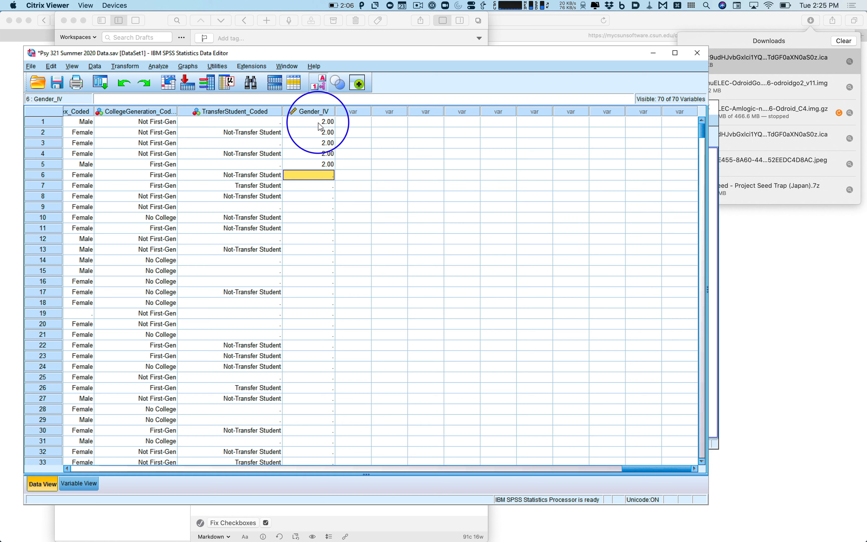
Enter 1 in Gender_IV for each of cases 6 to 8.
{"action": "type", "text": "1"}
{"action": "key", "text": "Return"}
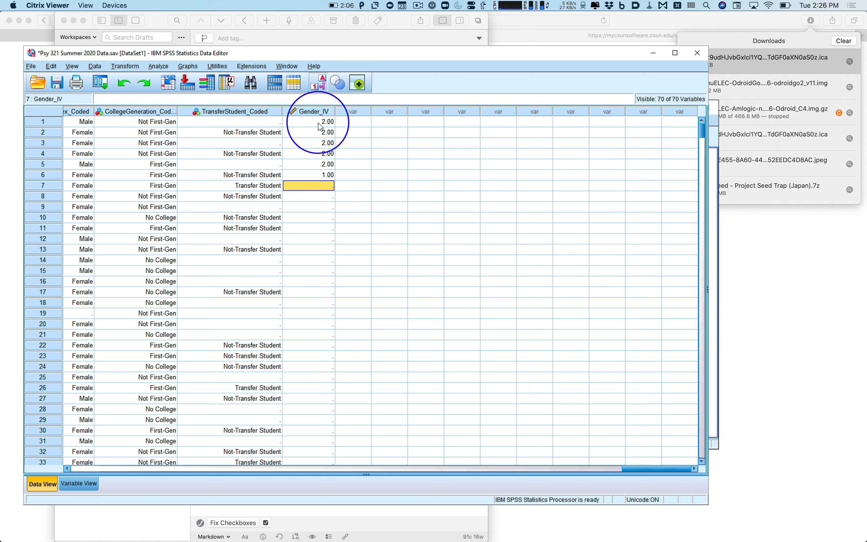
{"action": "type", "text": "1"}
{"action": "key", "text": "Return"}
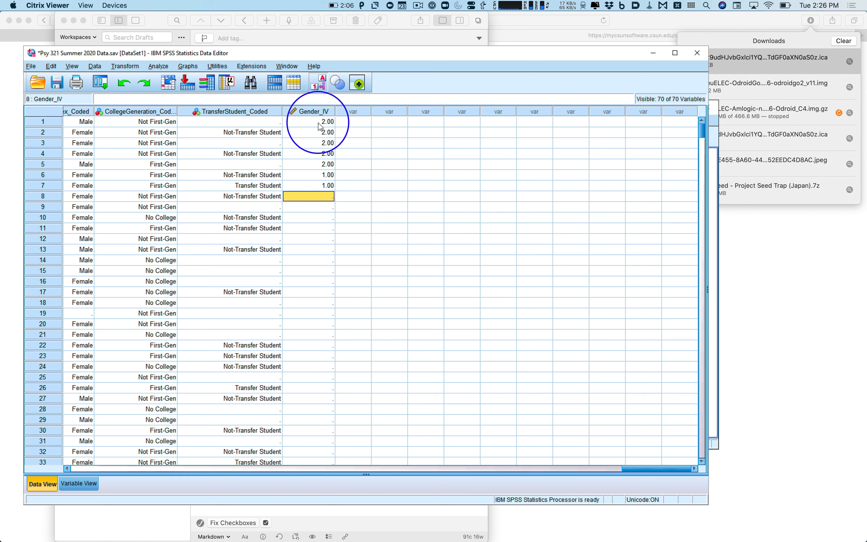
{"action": "type", "text": "1"}
{"action": "key", "text": "Return"}
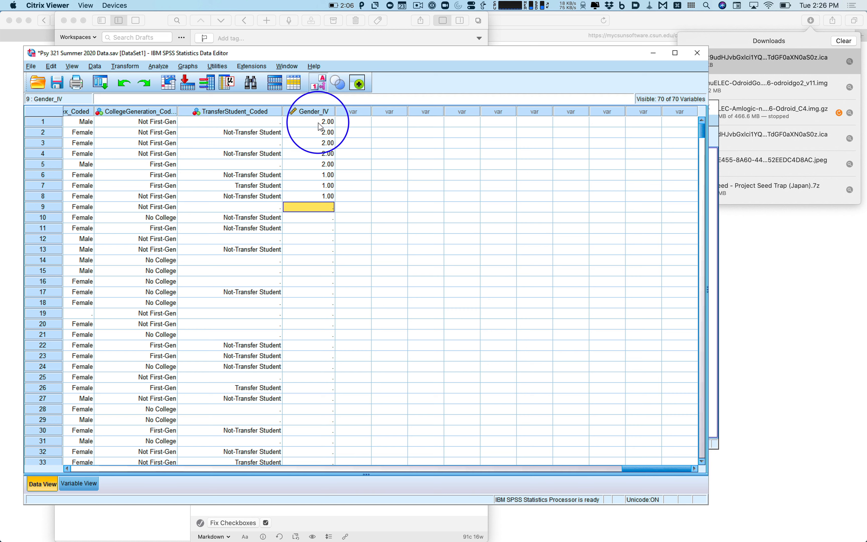
Review the Gender_IV codes entered for cases 6 to 8.
{"action": "key", "text": "Up"}
{"action": "key", "text": "Up"}
{"action": "key", "text": "Up"}
{"action": "key", "text": "Down"}
{"action": "key", "text": "Down"}
{"action": "key", "text": "Down"}
{"action": "key", "text": "Up"}
{"action": "key", "text": "Up"}
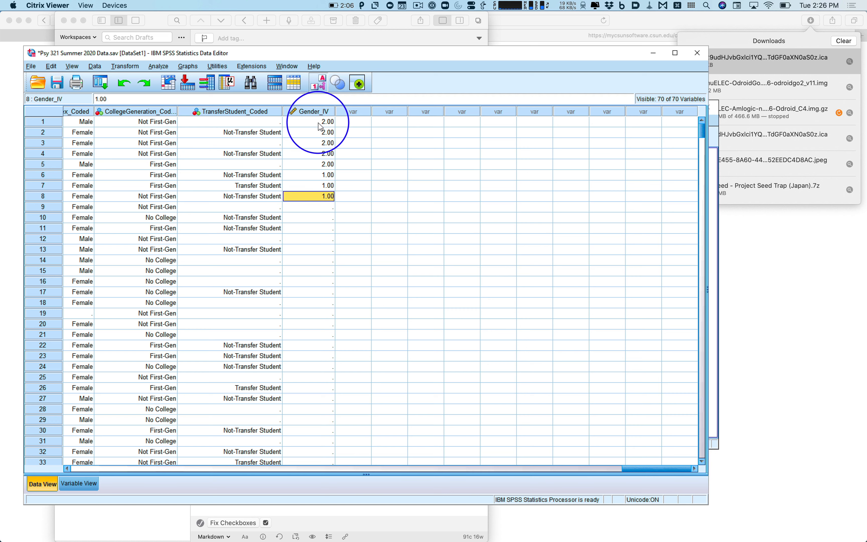
{"action": "key", "text": "Up"}
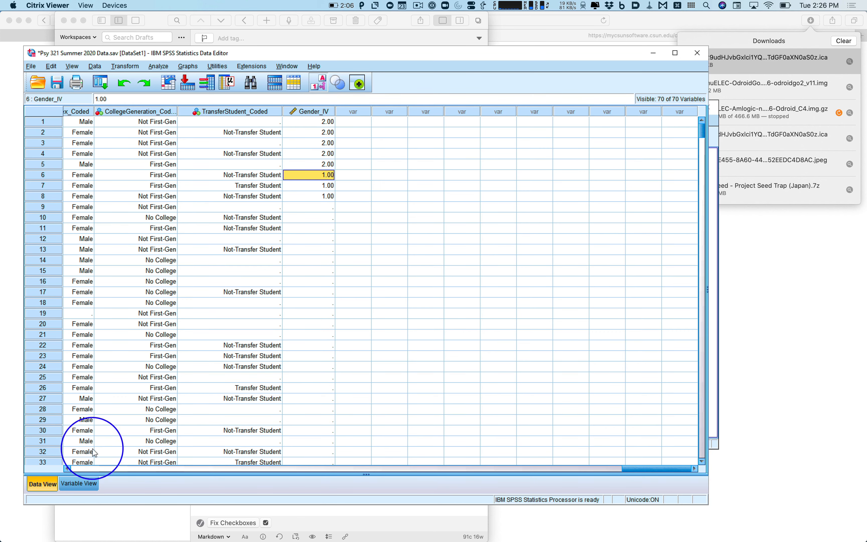
Open the value label settings of the Gender_IV variable.
{"action": "left_click", "coordinate": [79, 484]}
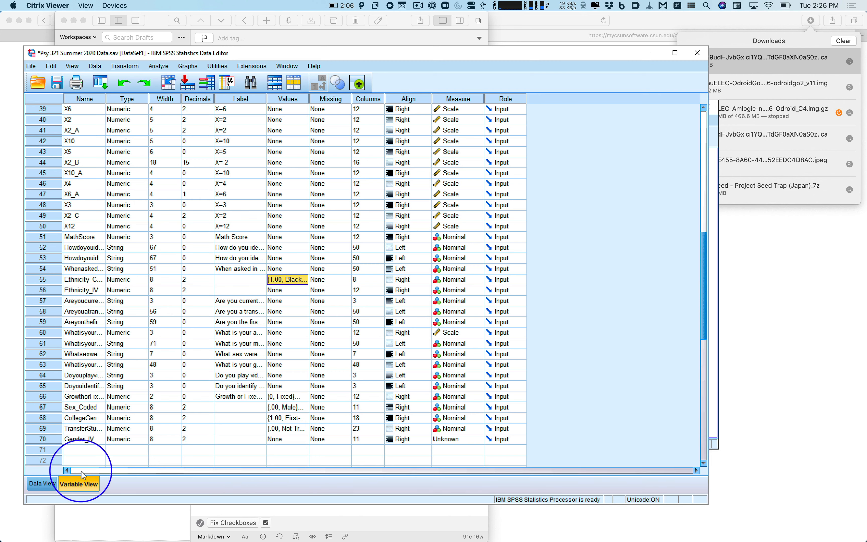
{"action": "left_click", "coordinate": [55, 442]}
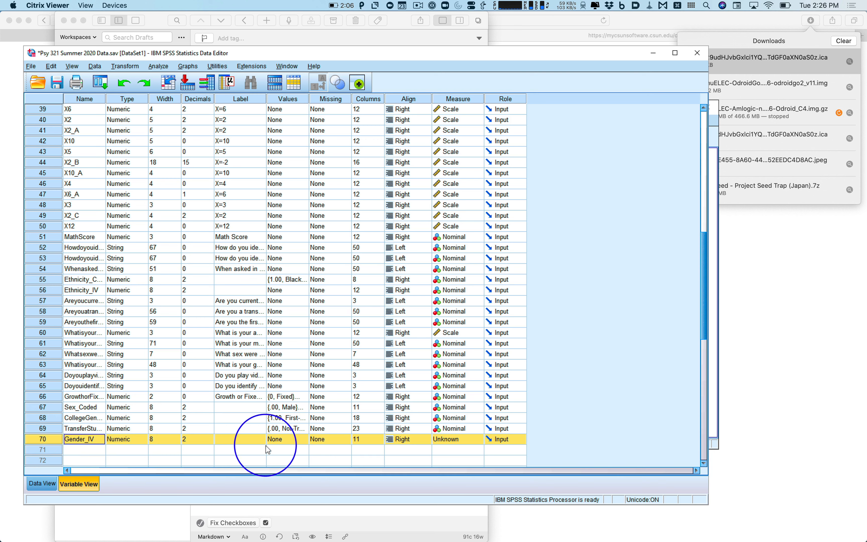
{"action": "left_click", "coordinate": [301, 438]}
{"action": "left_click", "coordinate": [303, 439]}
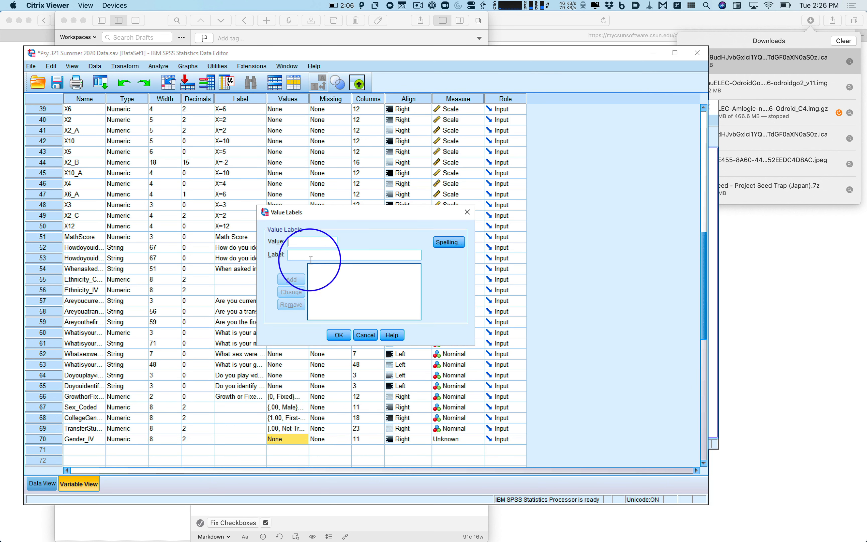
{"action": "type", "text": "1"}
{"action": "key", "text": "Tab"}
{"action": "type", "text": "CIS"}
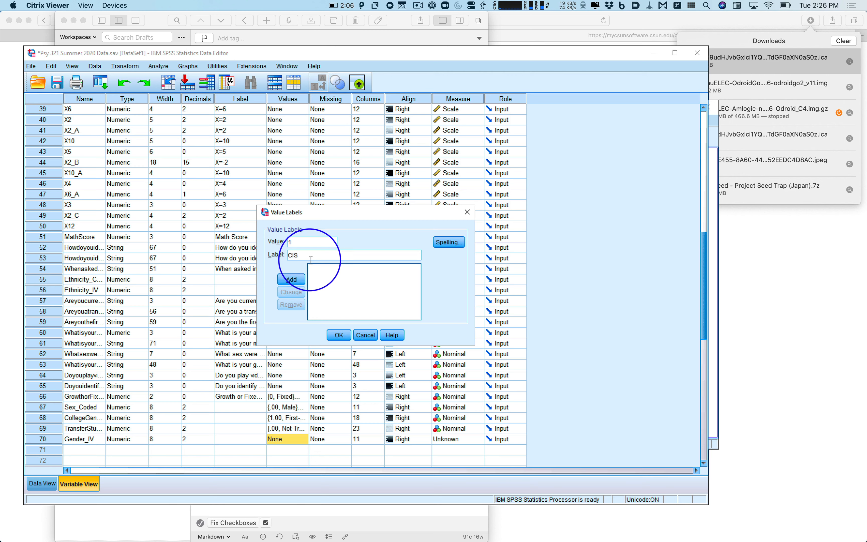
{"action": "left_click", "coordinate": [291, 280]}
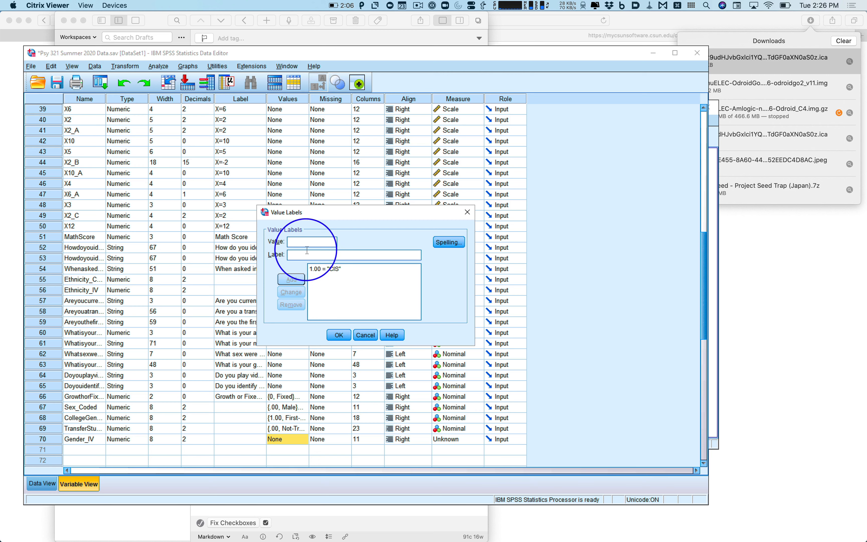
{"action": "left_click", "coordinate": [317, 269]}
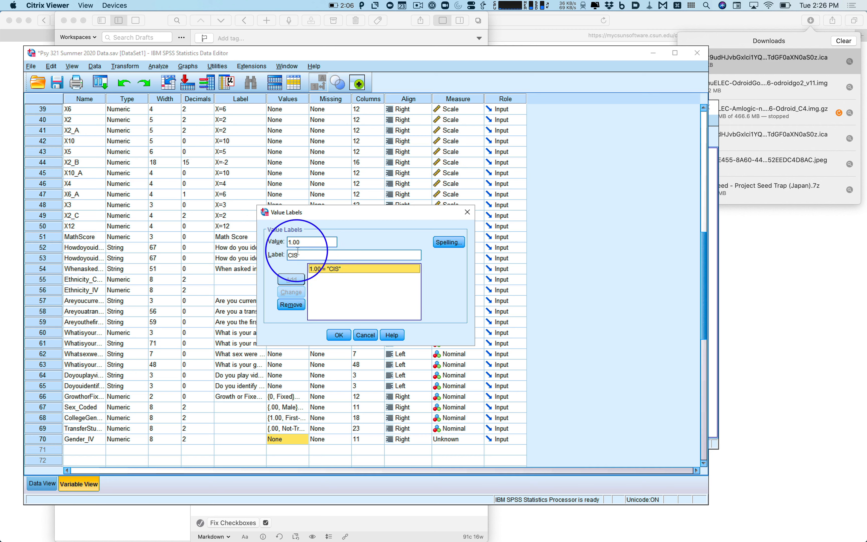
{"action": "left_click", "coordinate": [300, 305]}
Label Gender_IV value 2 as CIS and value 1 as LGBTQ, and show the labelled case data.
{"action": "type", "text": "2"}
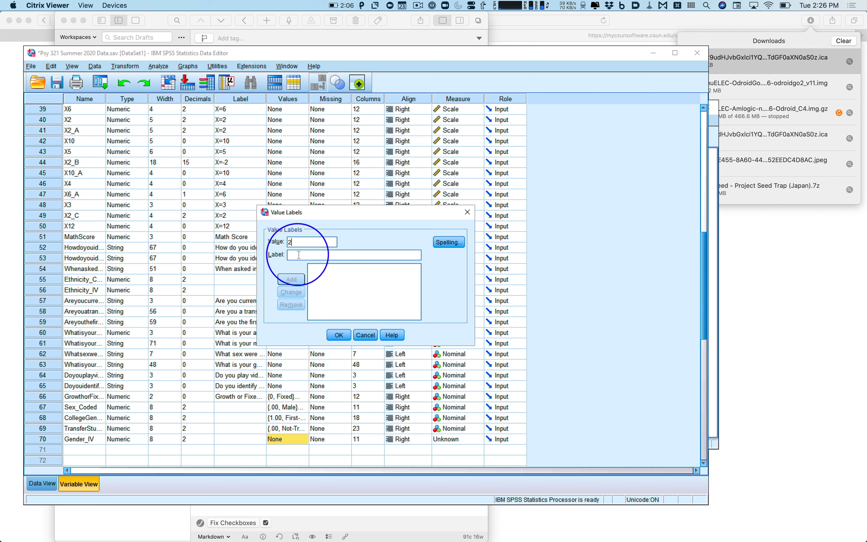
{"action": "type", "text": "CIS"}
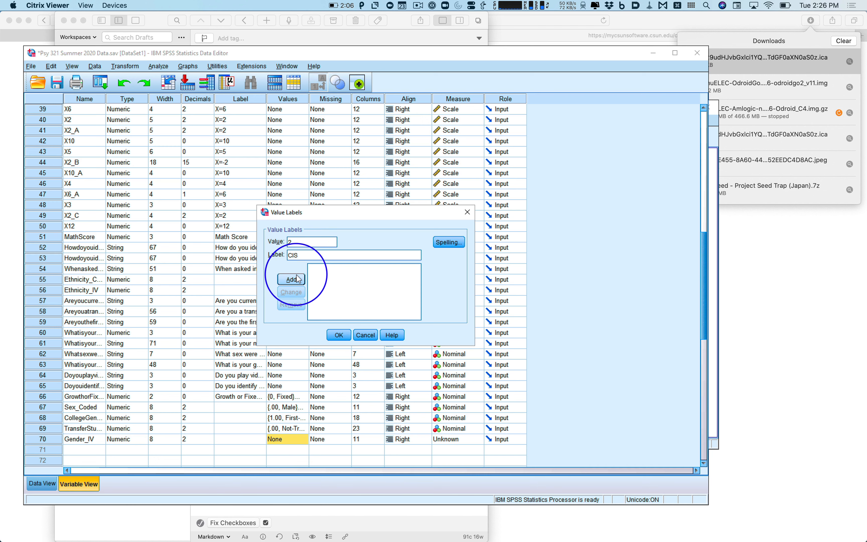
{"action": "left_click", "coordinate": [292, 279]}
{"action": "type", "text": "1"}
{"action": "left_click", "coordinate": [302, 255]}
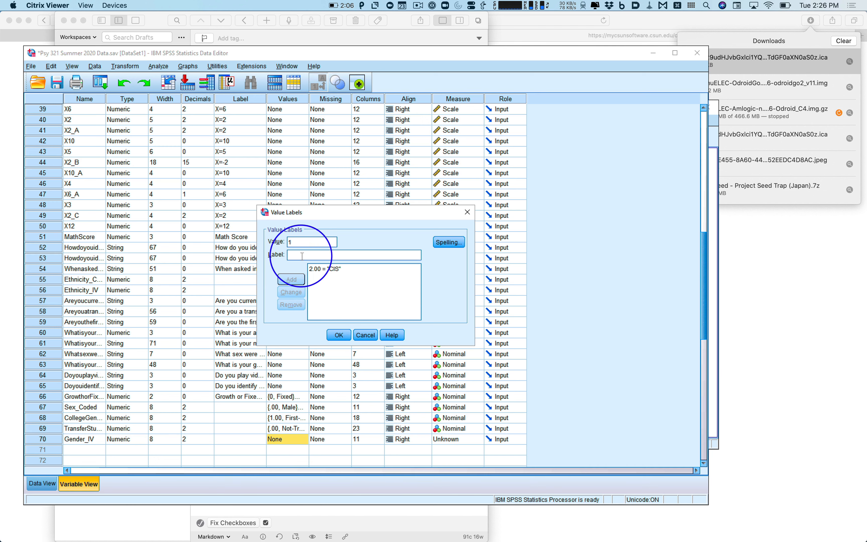
{"action": "type", "text": "LGBTQ"}
{"action": "left_click", "coordinate": [291, 279]}
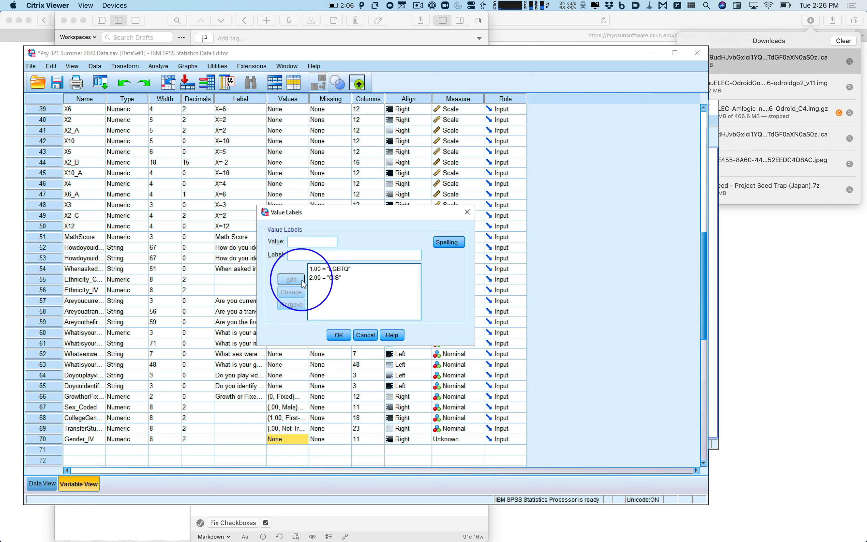
{"action": "left_click", "coordinate": [340, 334]}
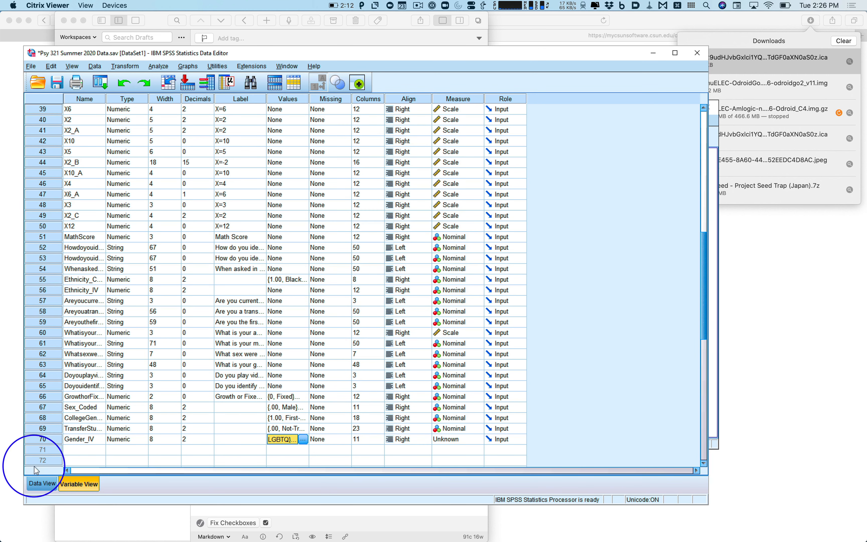
{"action": "left_click", "coordinate": [42, 484]}
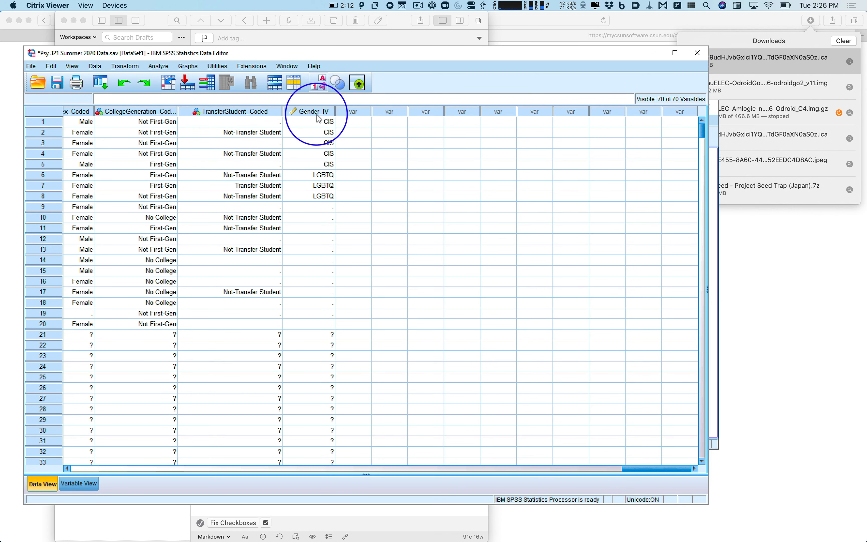